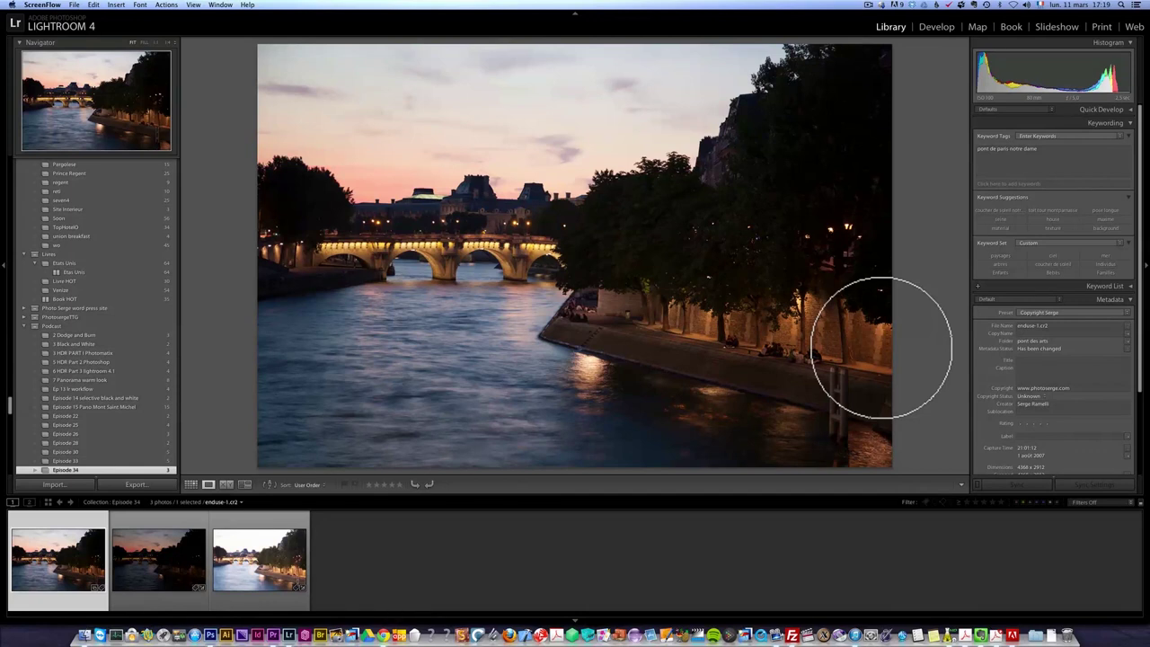
Compare the three exposures of the Seine bridge scene, then return to enduse-1.cr2 and show its capture date and dimensions.
key(Right)
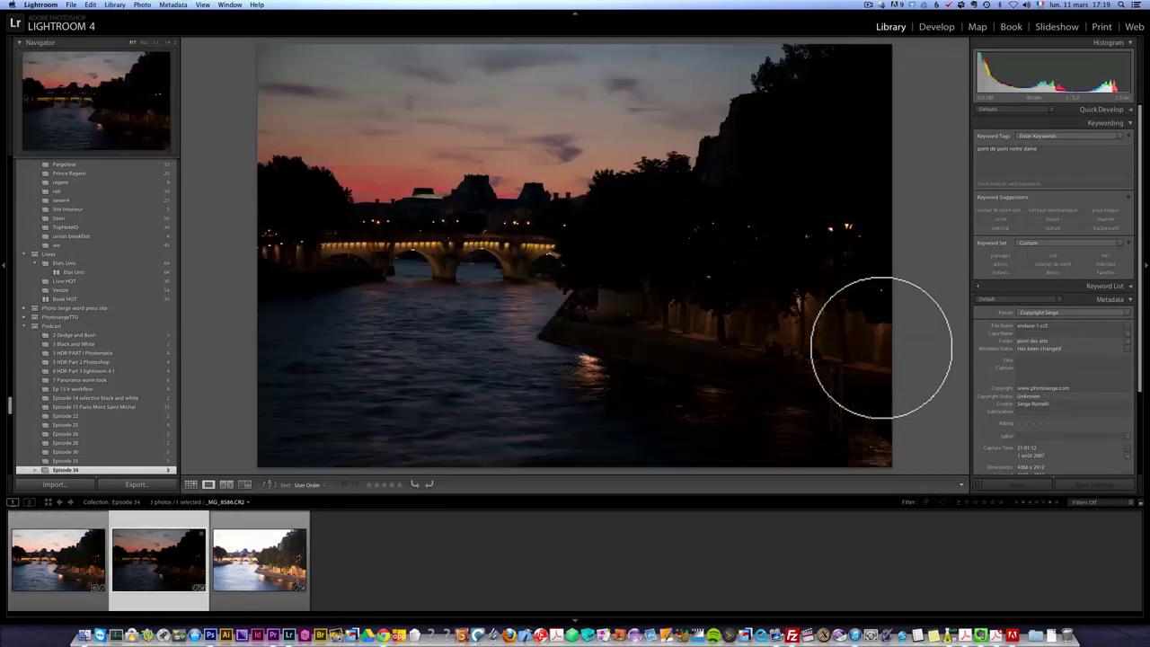
key(Right)
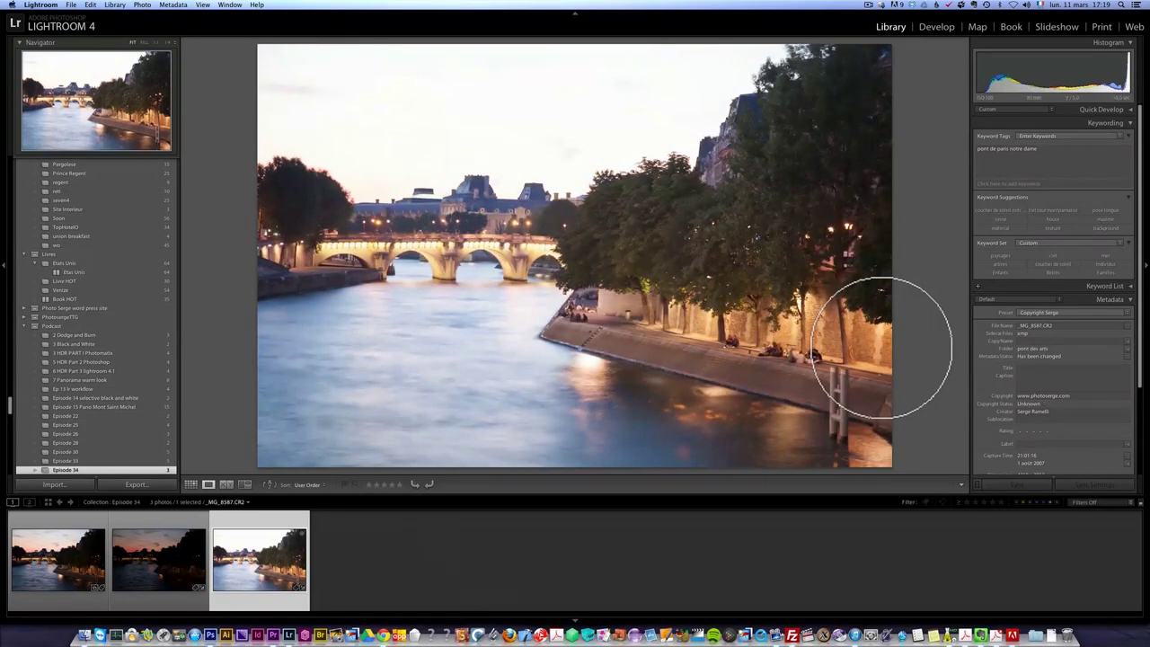
key(Left)
key(Left)
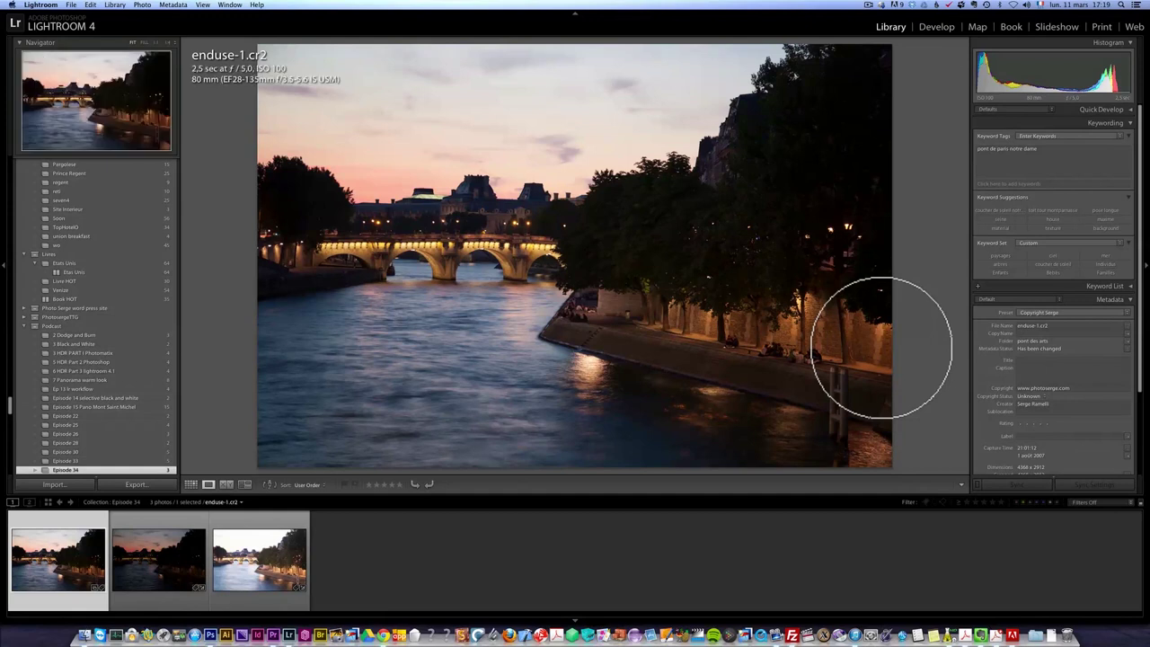
key(i)
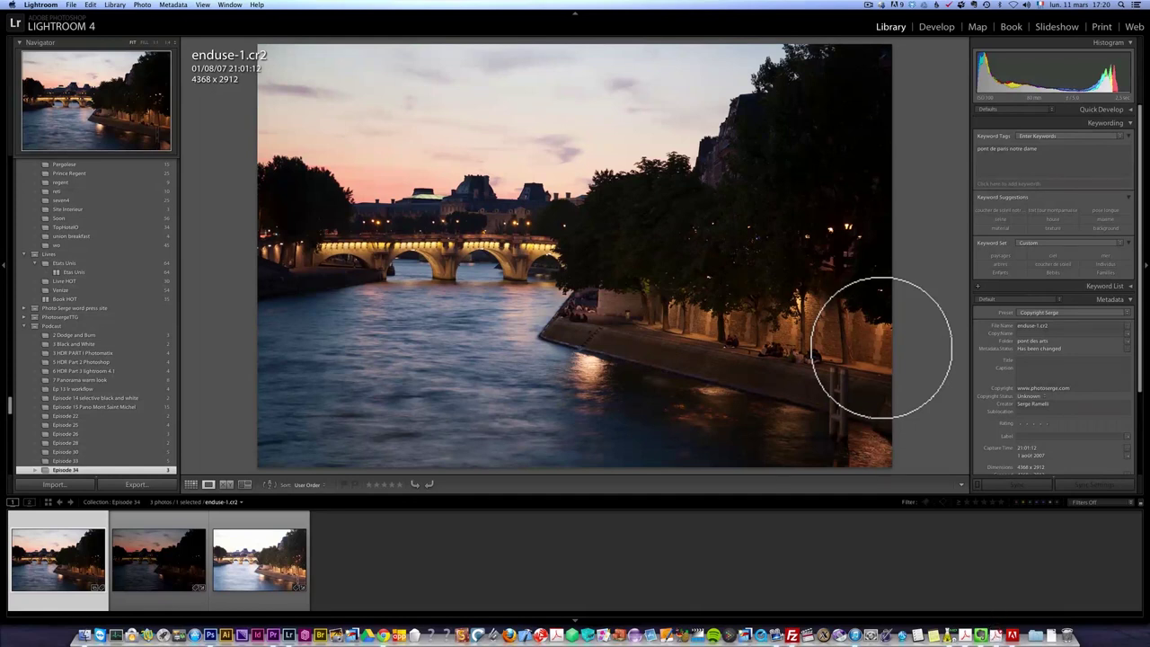
Develop enduse-1.cr2 with Highlights at -100, Shadows at +100, Whites at +67 and Blacks at -33.
key(d)
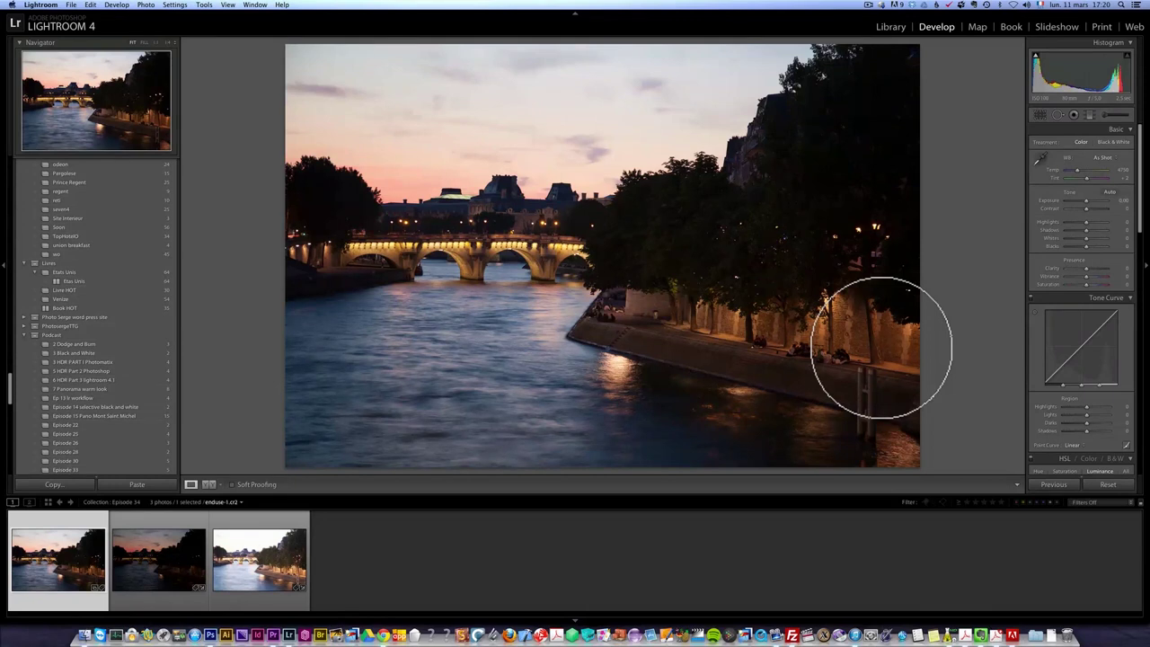
mouse_move(1086, 230)
mouse_down()
mouse_move(1106, 230)
mouse_move(1066, 221)
mouse_up()
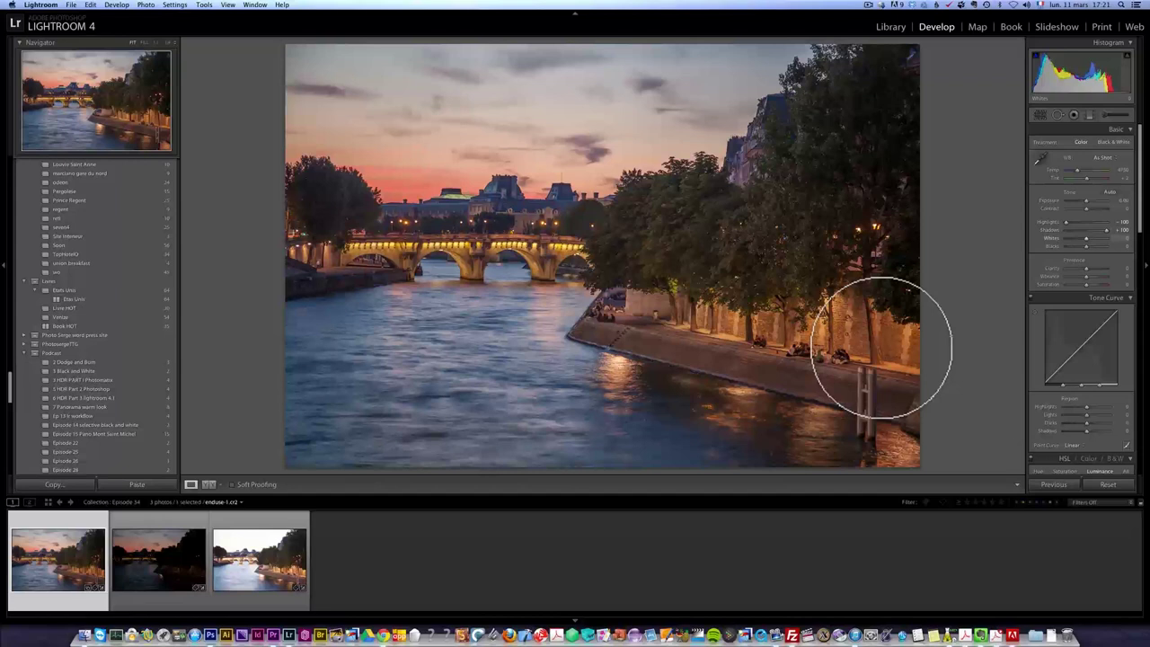
mouse_move(1086, 238)
mouse_down()
mouse_move(1099, 238)
mouse_move(1079, 246)
mouse_up()
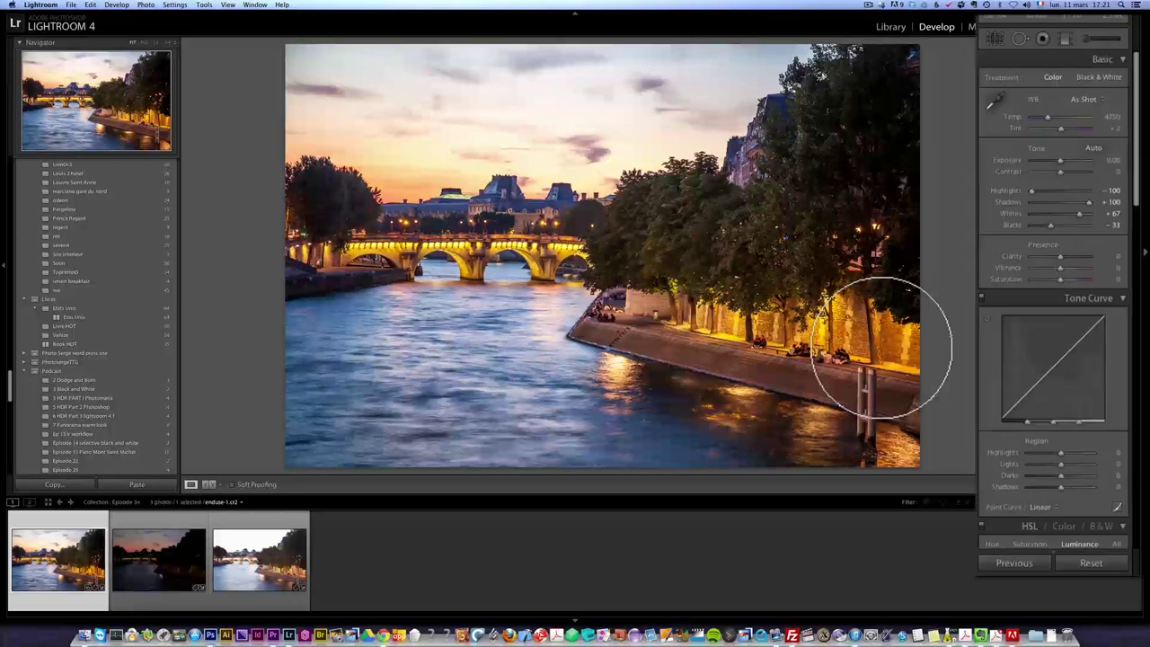
Set the white balance to Shade and raise the overall Tint to +27.
click(1085, 99)
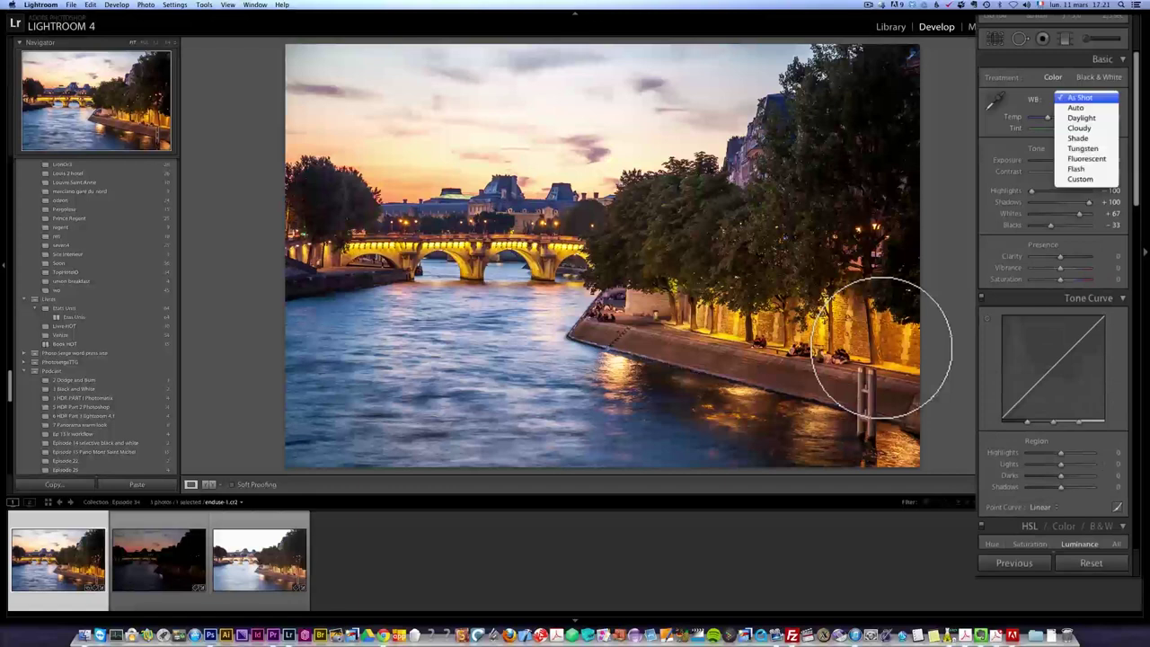
click(1077, 137)
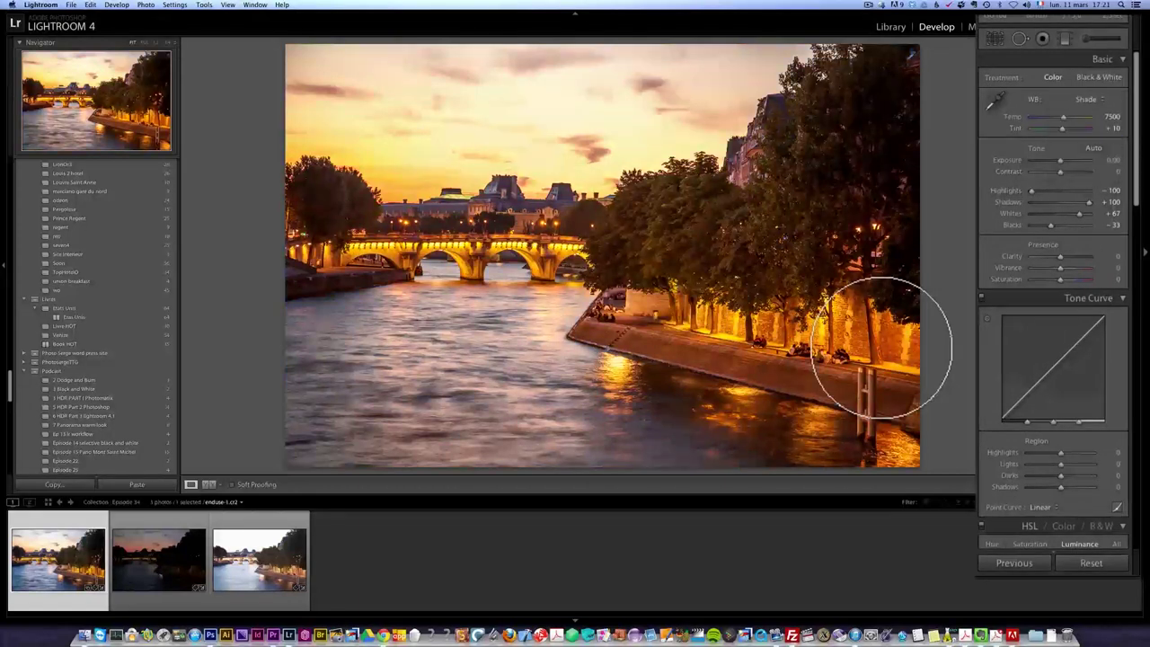
drag(1061, 128, 1063, 128)
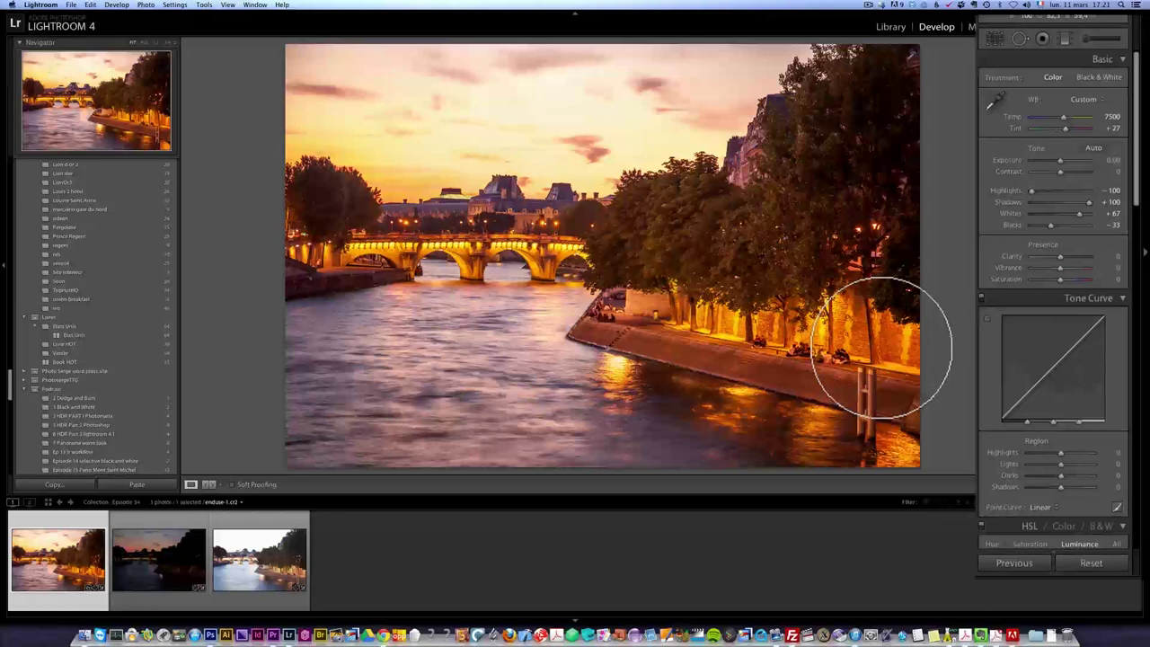
Paint the sky clouds above the bridge using the Adjustment Brush with a Tint effect of 48.
key(k)
click(1039, 80)
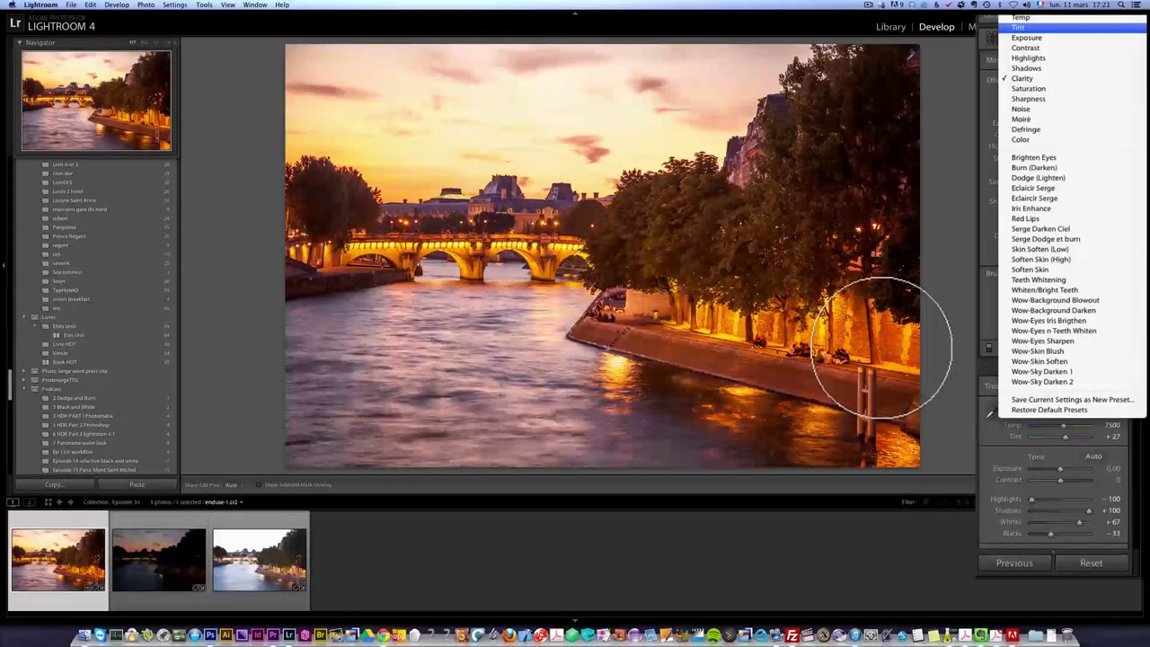
click(1018, 28)
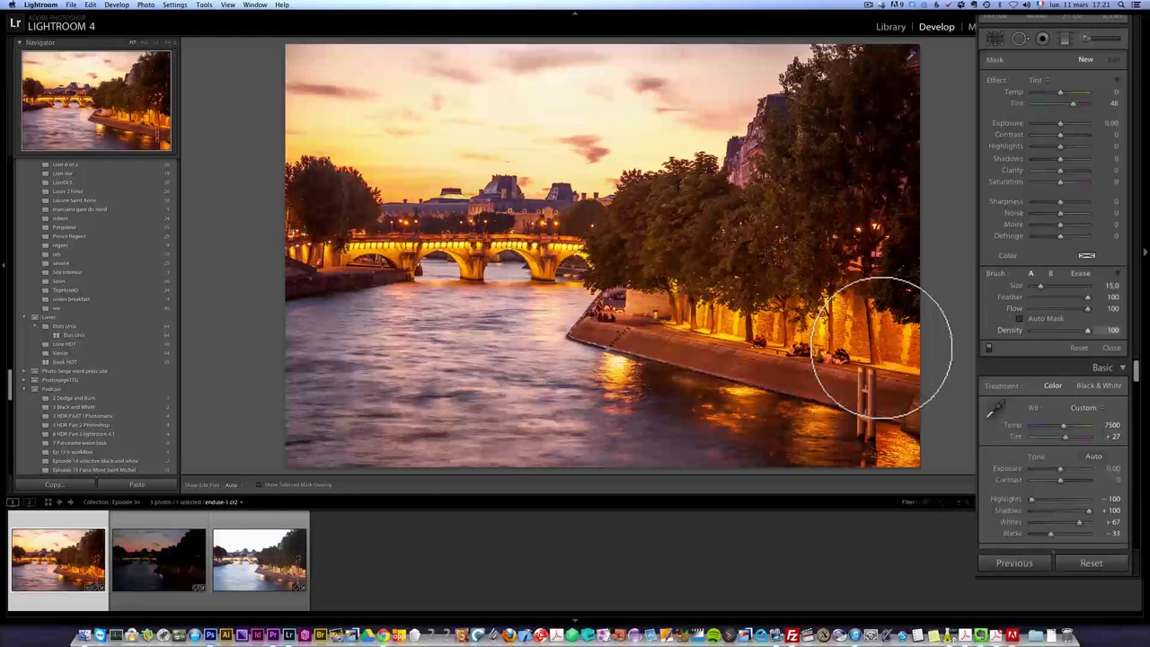
click(614, 162)
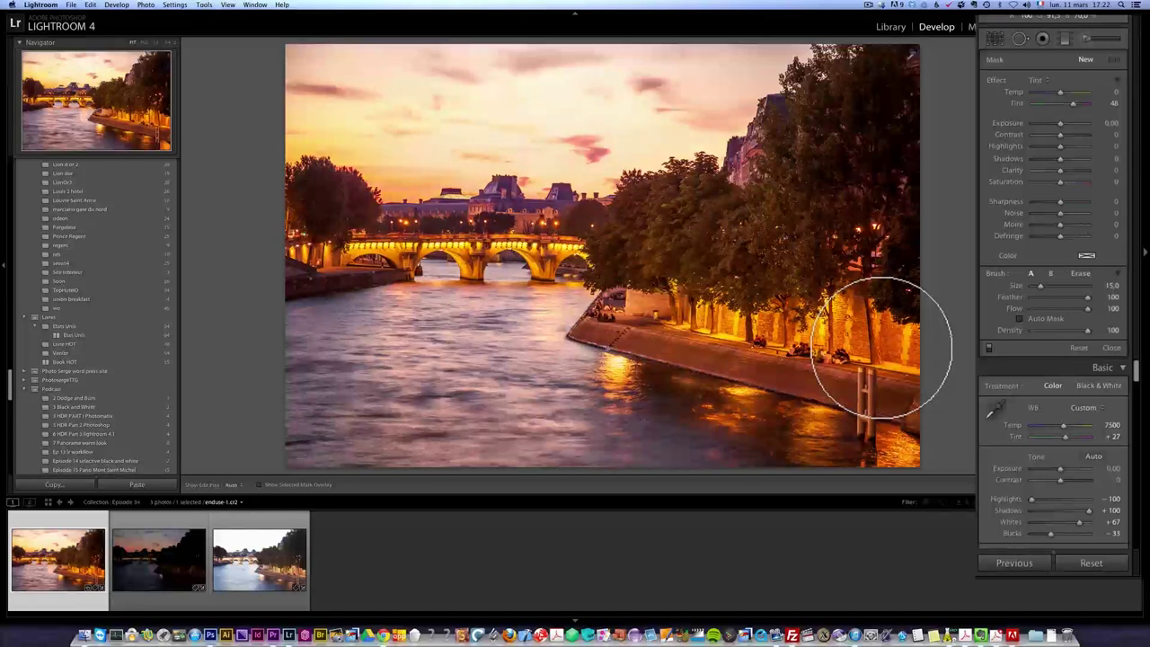
Refine the sky brush with Tint 65, Exposure -0.33 and a slightly warmer Temp, compare it off and on, and close the brush.
drag(1072, 104, 1077, 104)
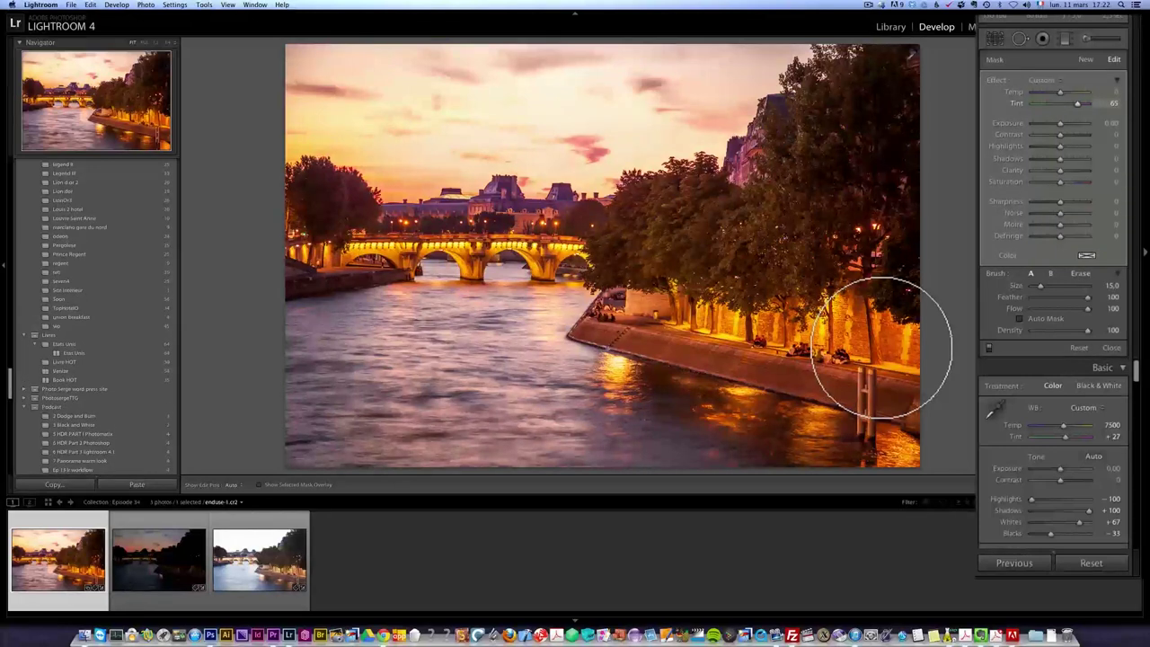
drag(1060, 123, 1057, 123)
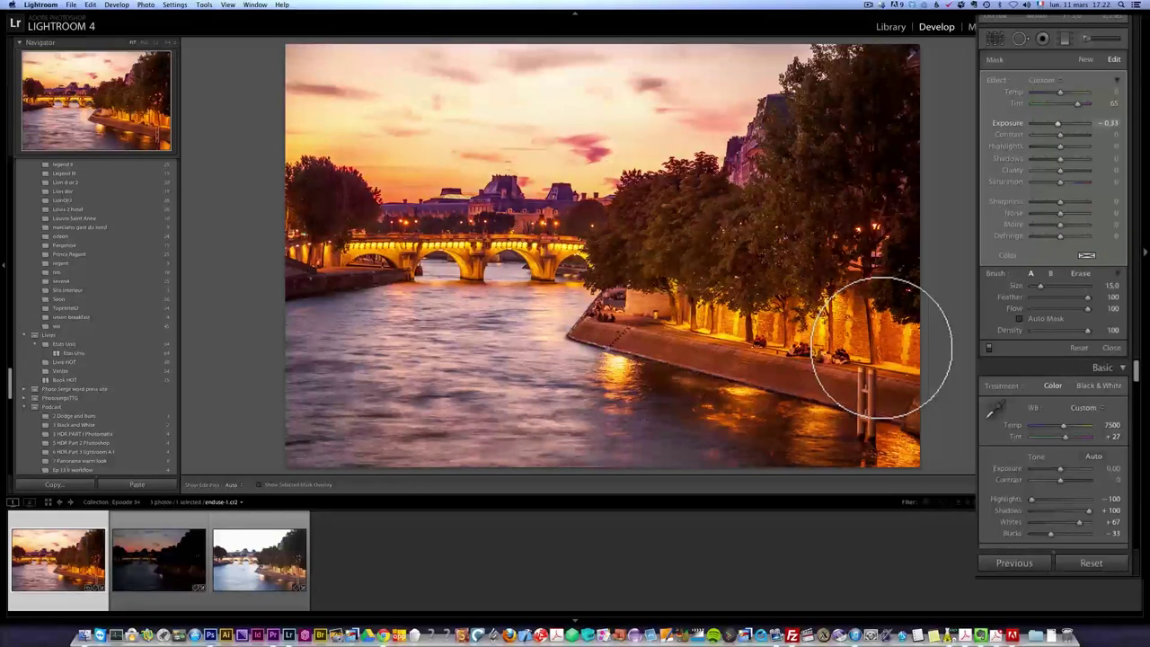
drag(1060, 93, 1063, 93)
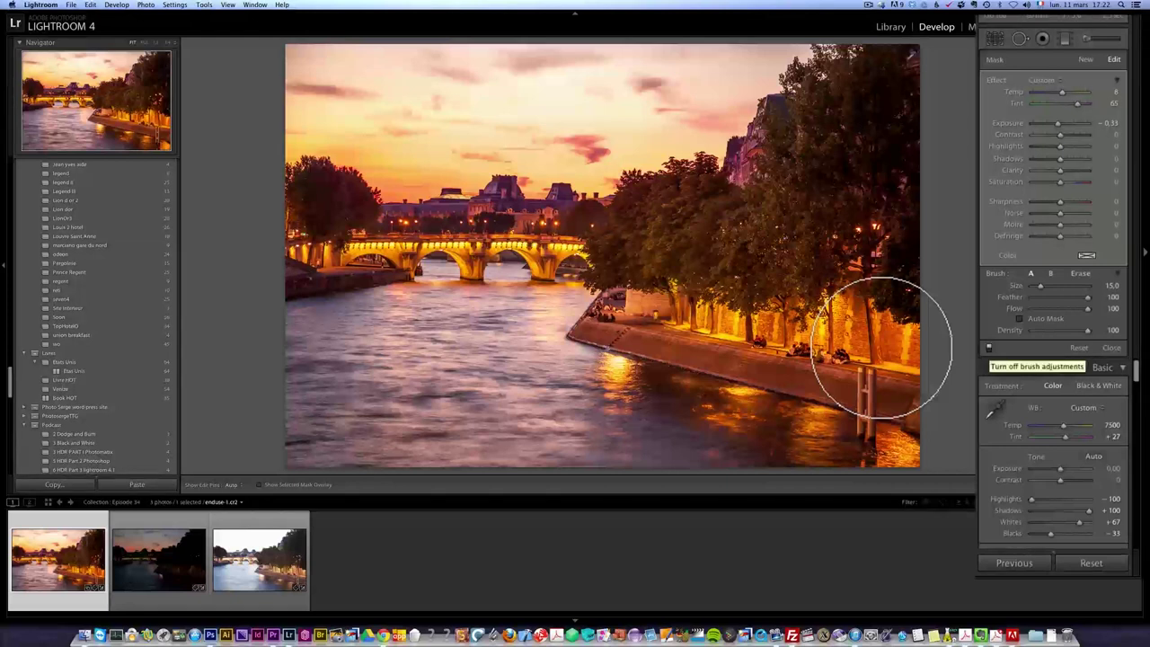
click(988, 348)
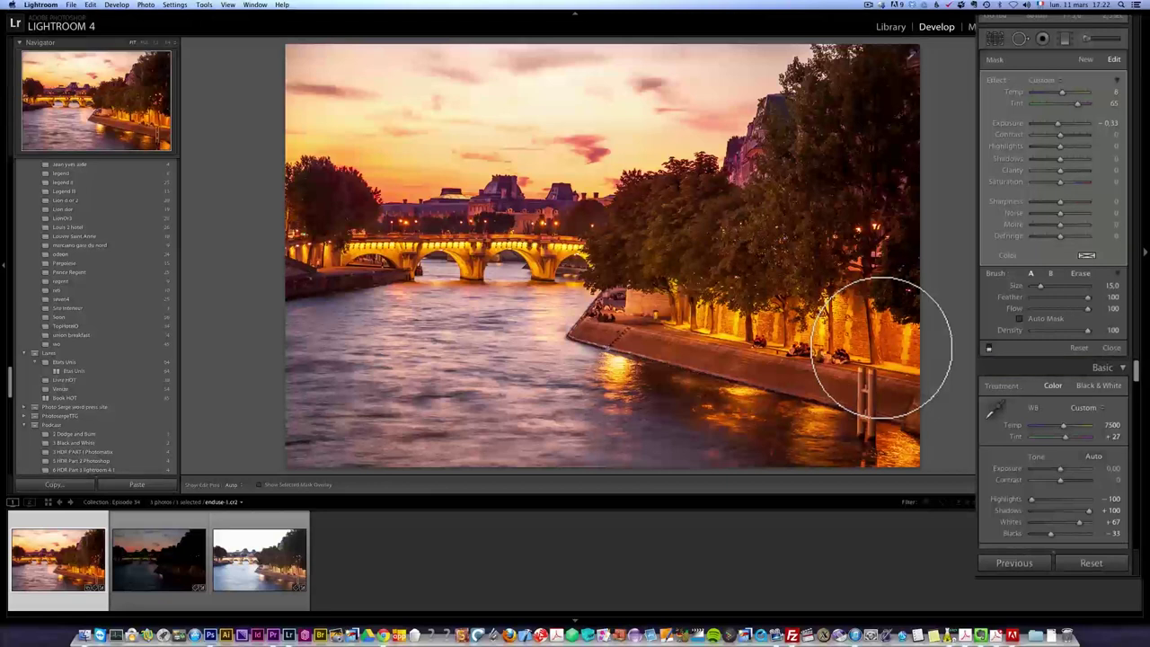
click(988, 347)
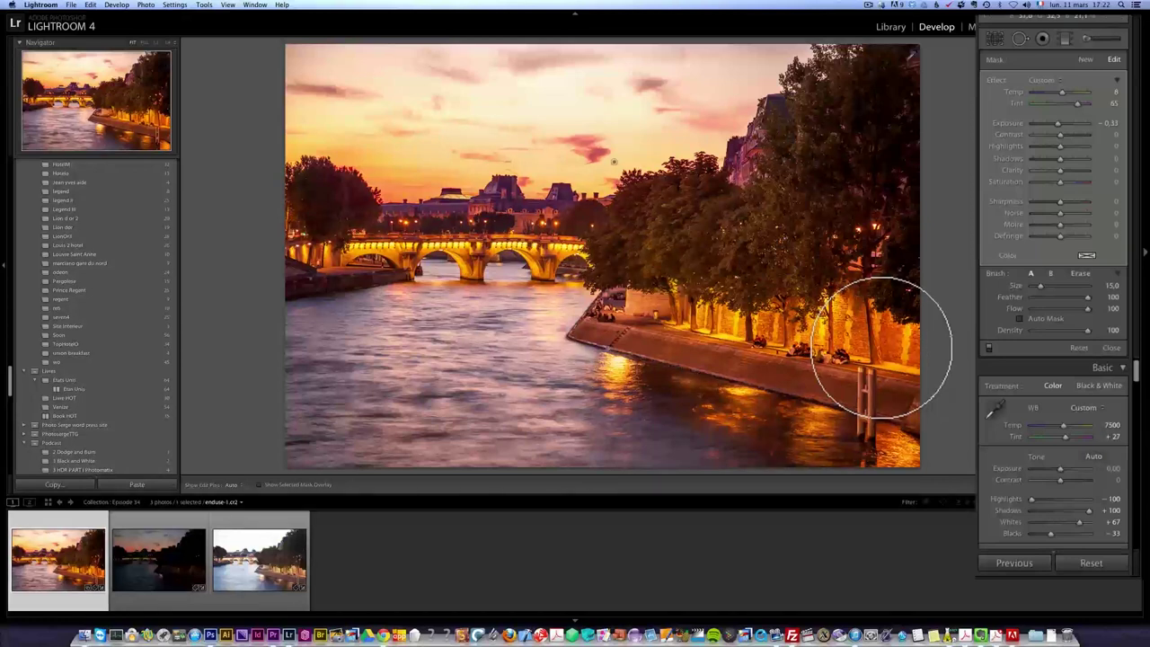
key(k)
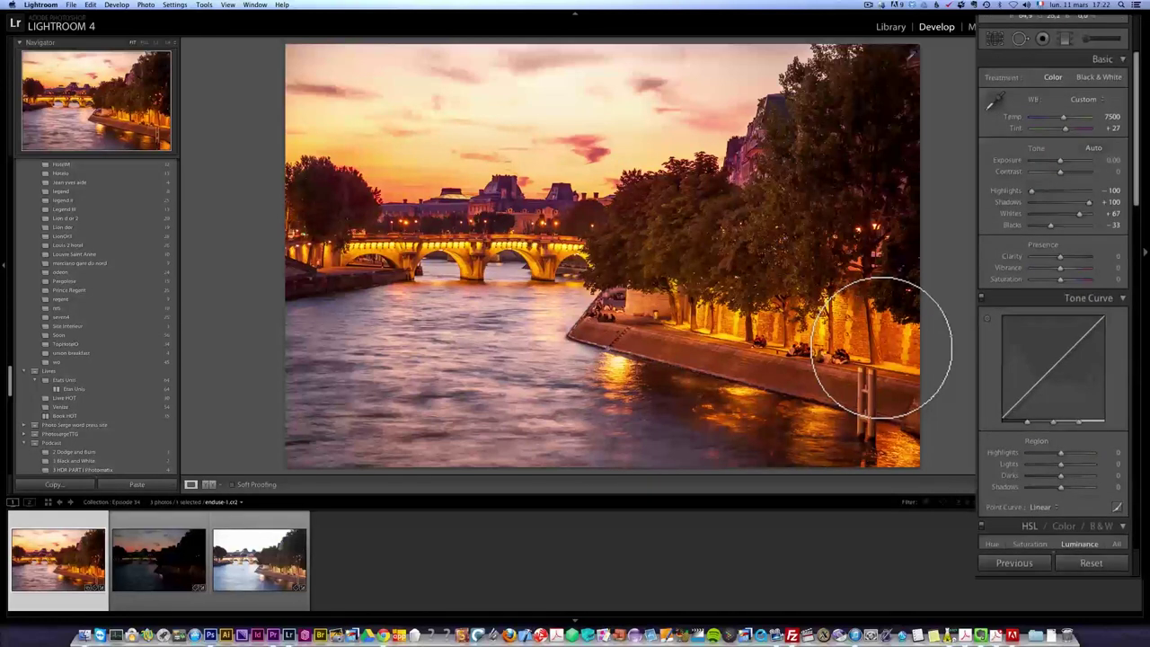
Reduce noise while inspecting the bridge up close, setting noise reduction Luminance to 10 and Color to 52.
scroll(1053, 314, down, 10)
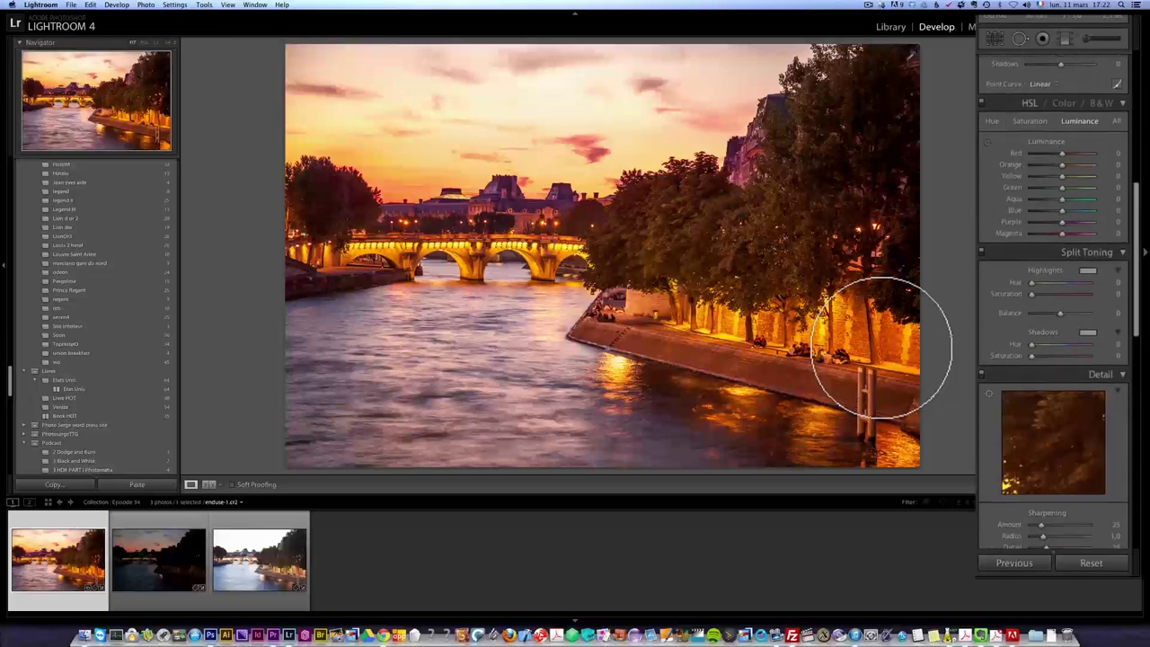
scroll(1052, 314, up, 3)
key(z)
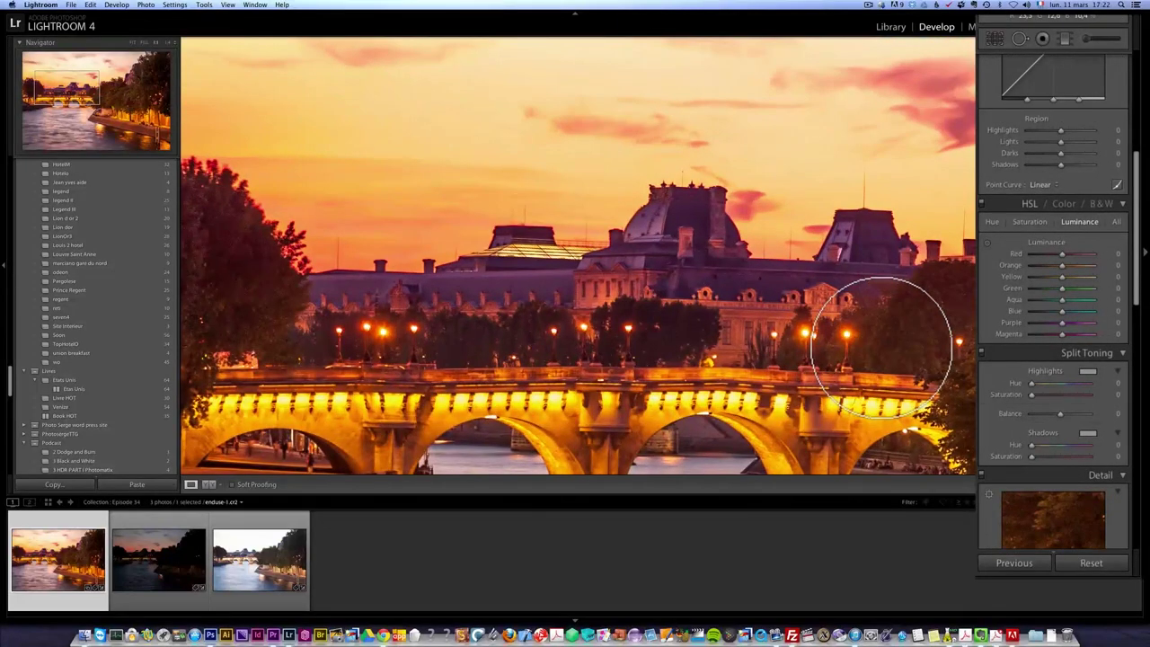
scroll(880, 349, down, 2)
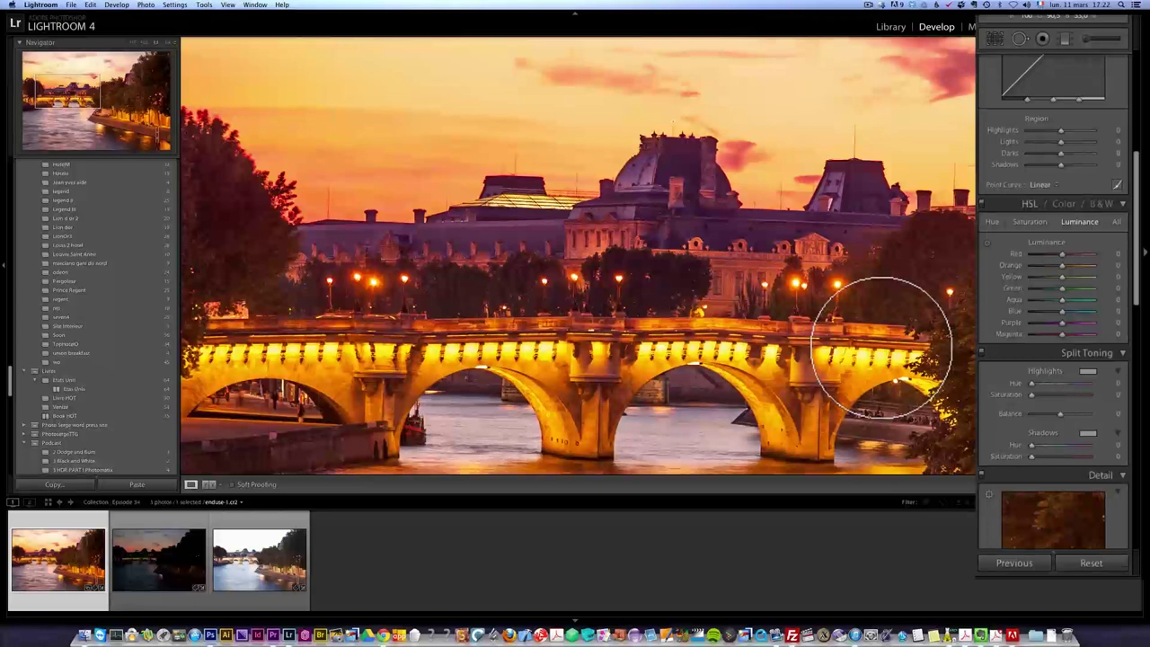
scroll(880, 349, right, 2)
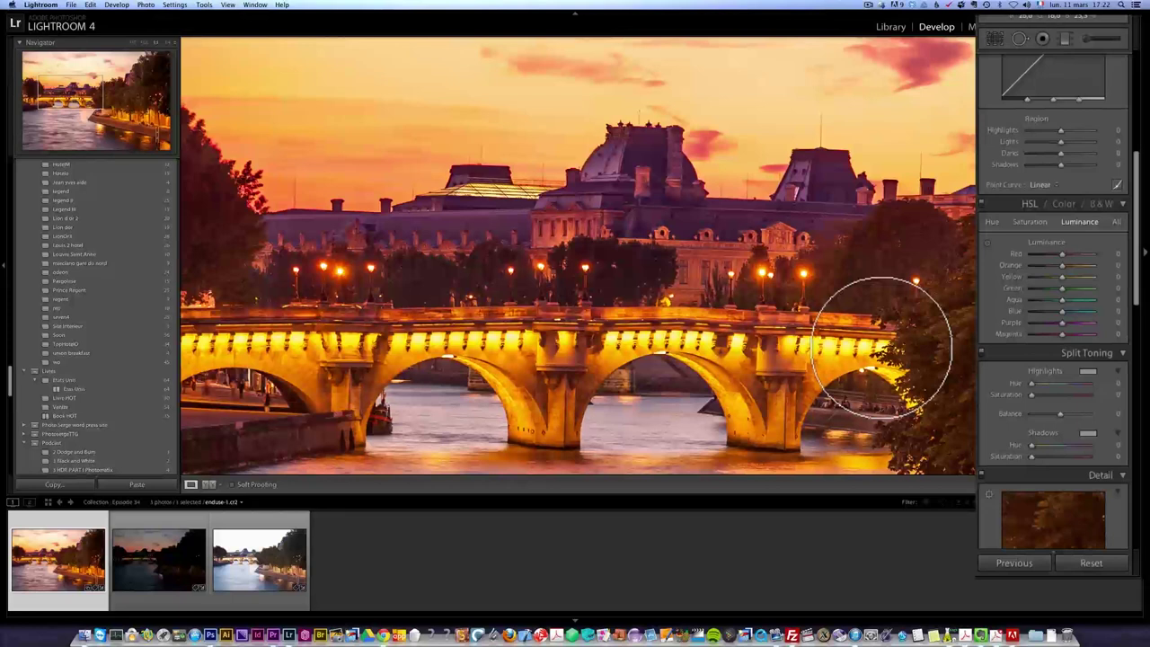
scroll(1052, 305, up, 1)
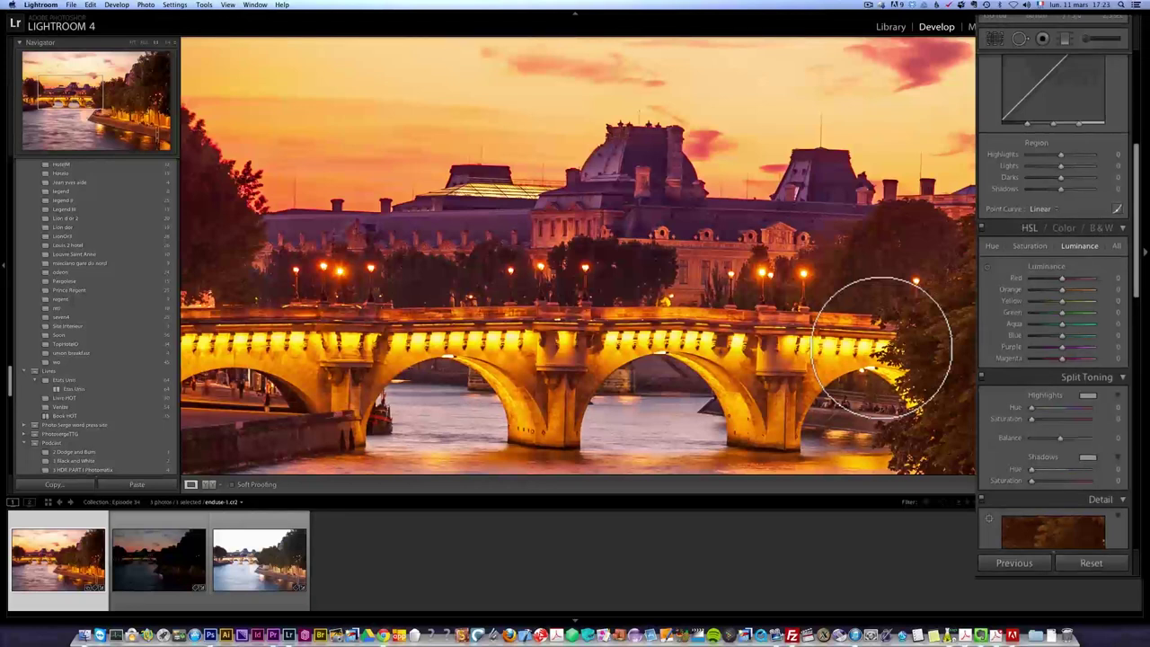
scroll(1052, 306, up, 5)
scroll(1053, 305, down, 6)
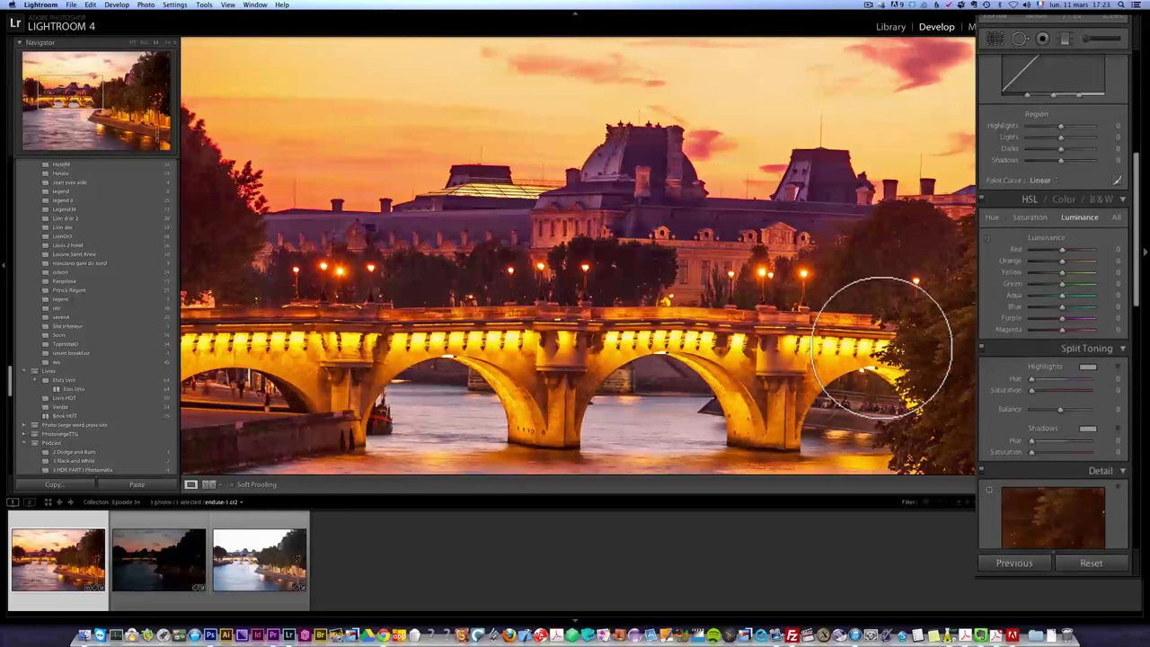
scroll(1053, 301, up, 8)
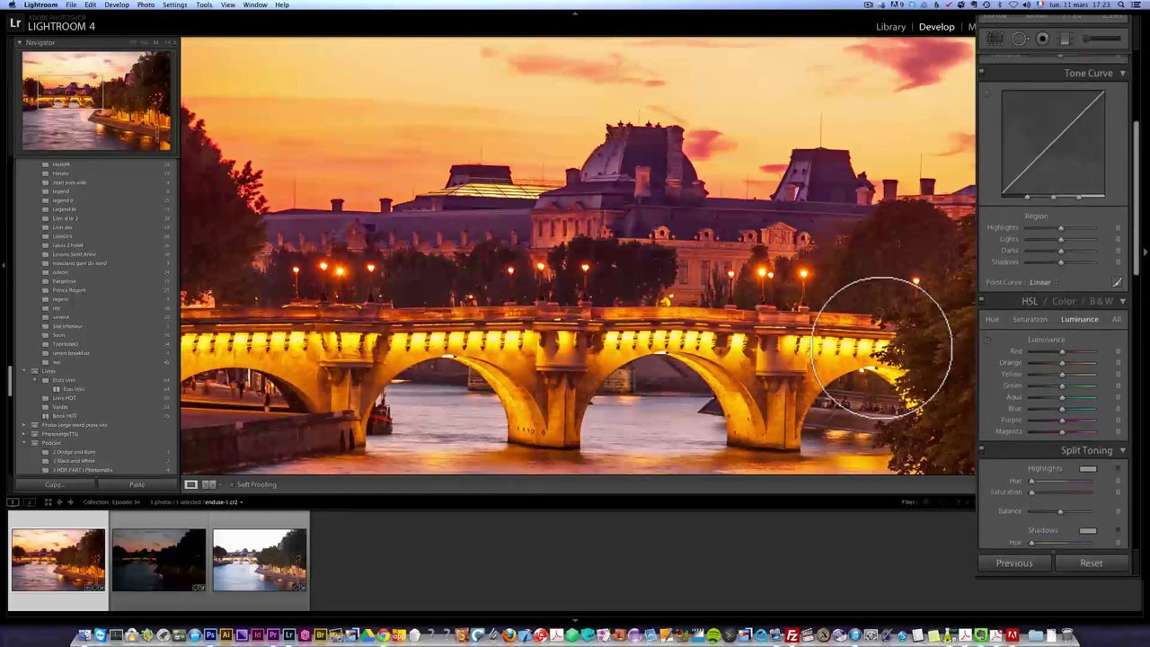
scroll(1053, 301, up, 5)
scroll(1053, 301, down, 12)
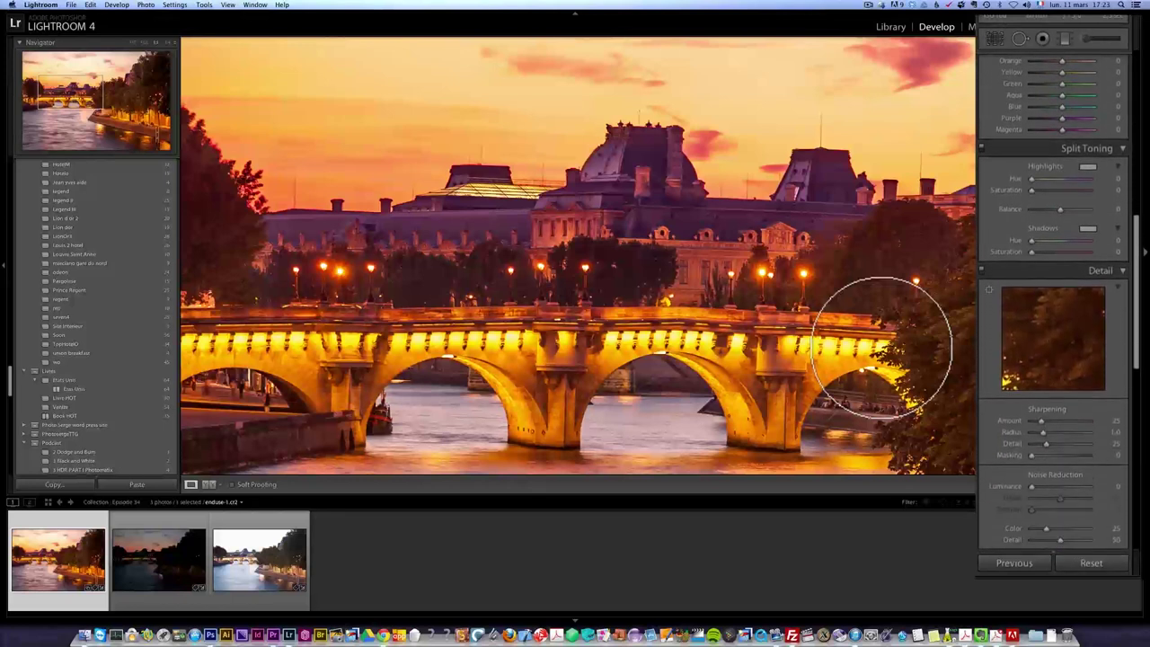
scroll(1053, 300, down, 10)
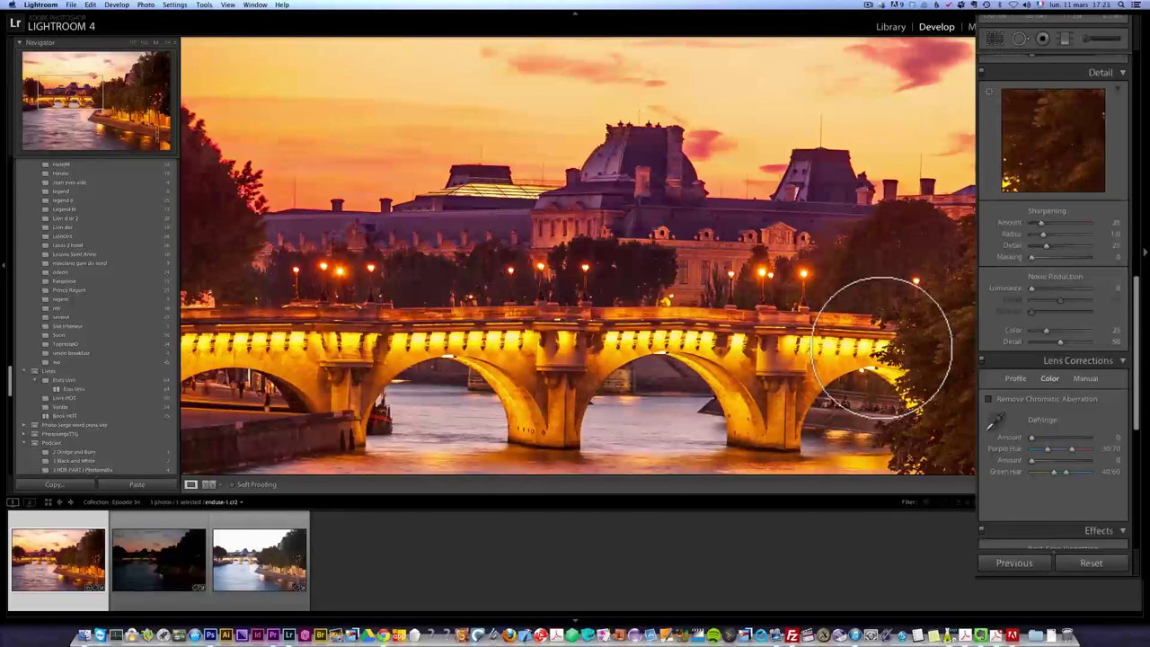
drag(1031, 289, 1037, 288)
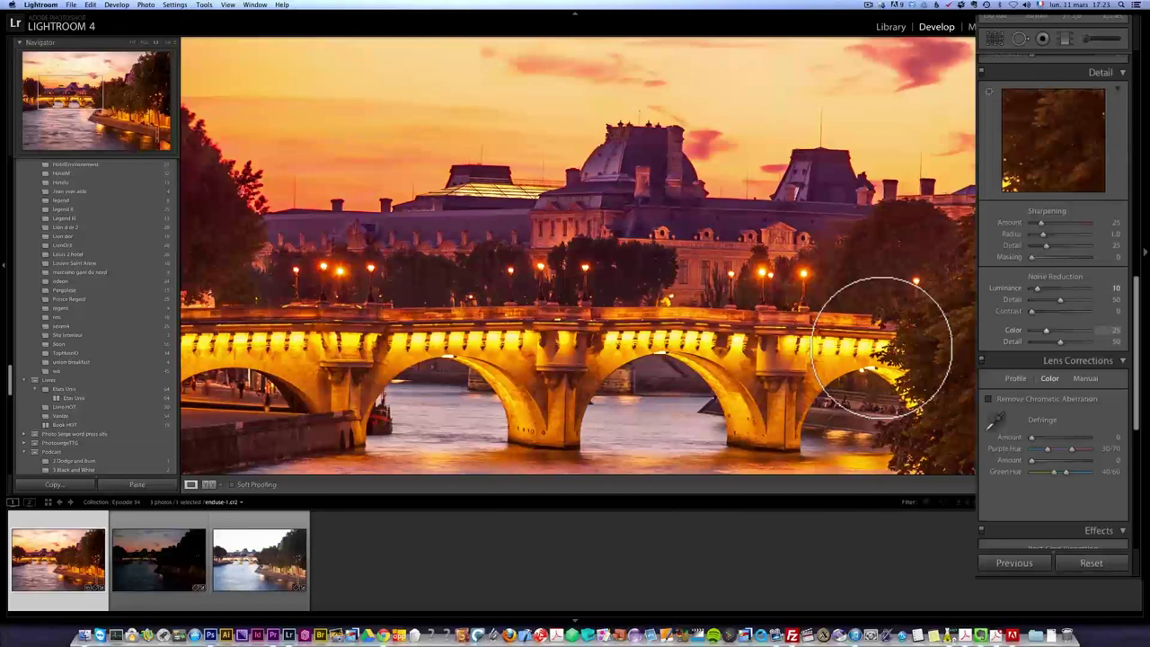
drag(1045, 330, 1061, 331)
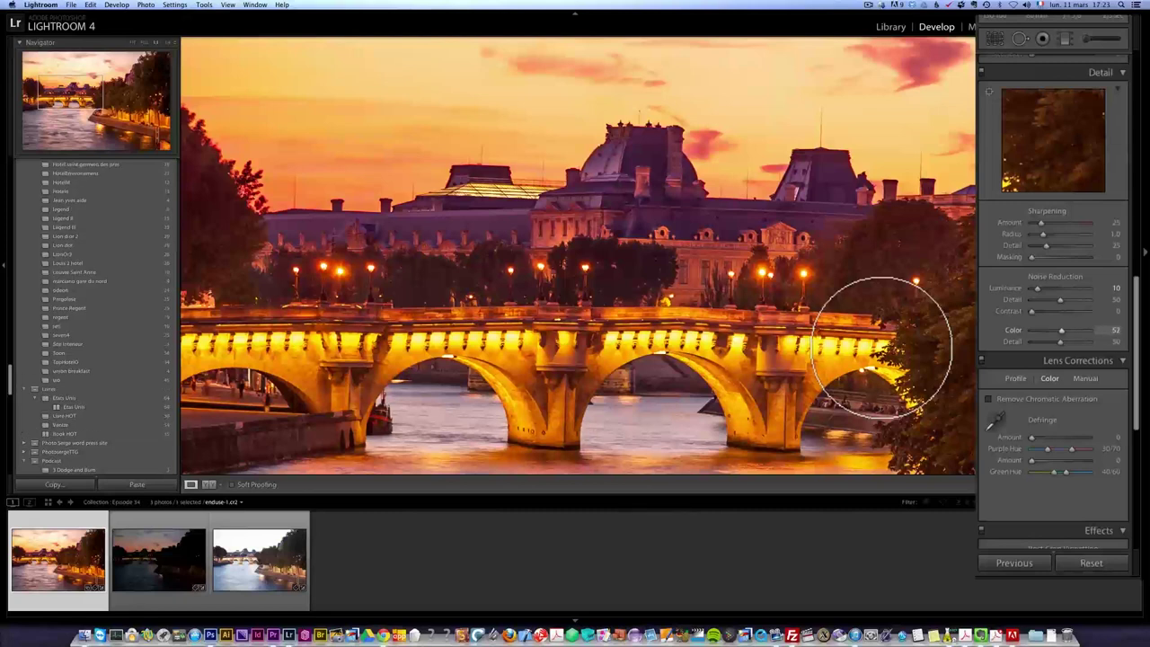
Sharpen the photo with an Amount of 78 and Masking of 47, previewing the edge mask.
drag(1041, 223, 1059, 223)
drag(1137, 222, 1143, 221)
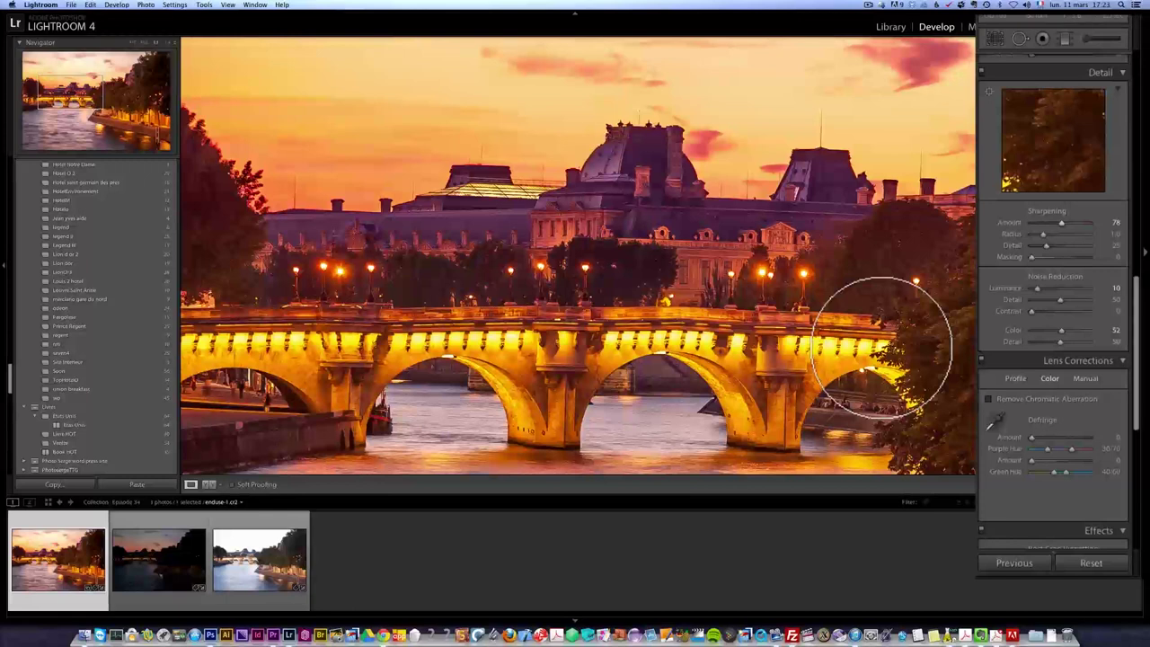
key(alt)
alt+click(1031, 257)
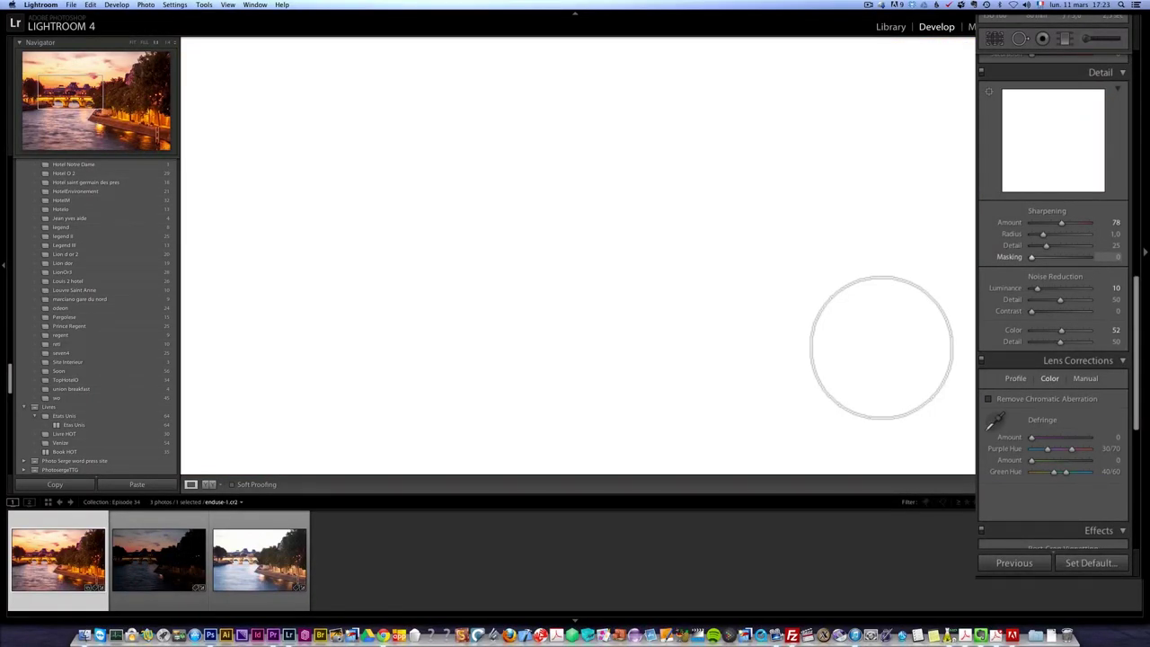
drag(1031, 256, 1057, 257)
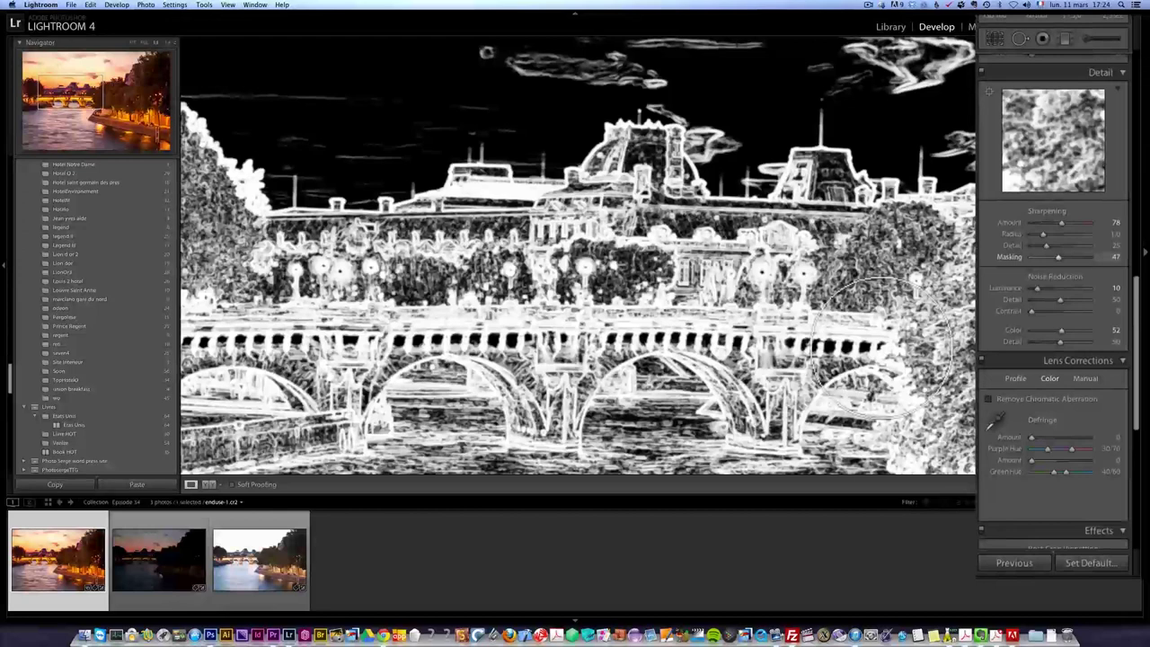
drag(1058, 258, 1058, 258)
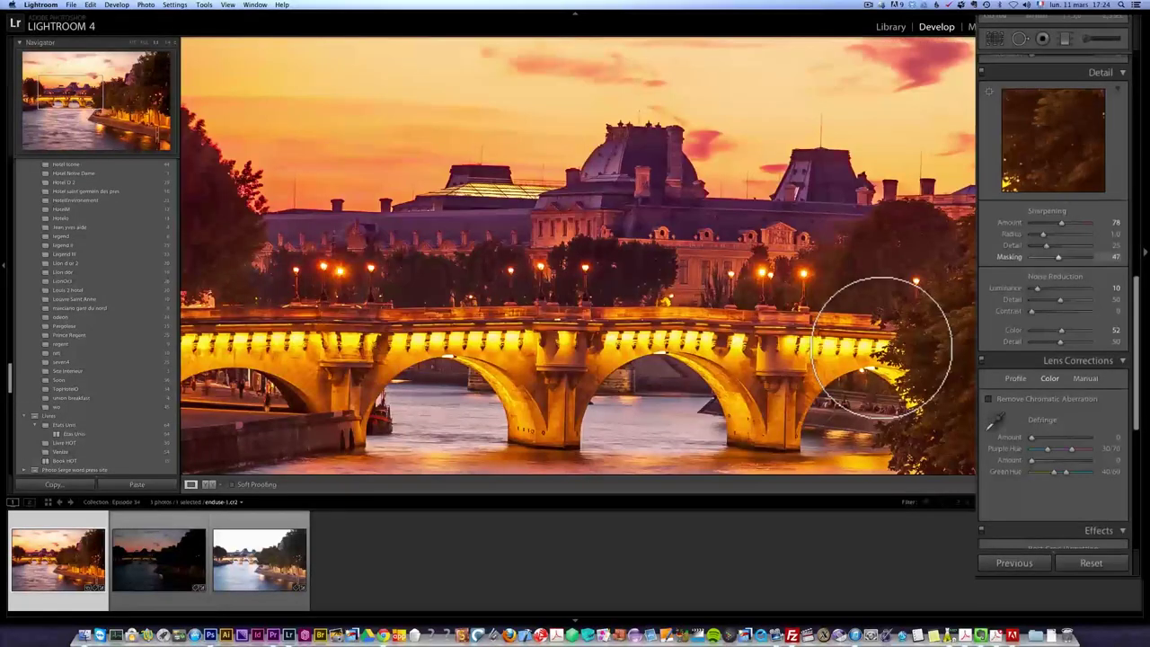
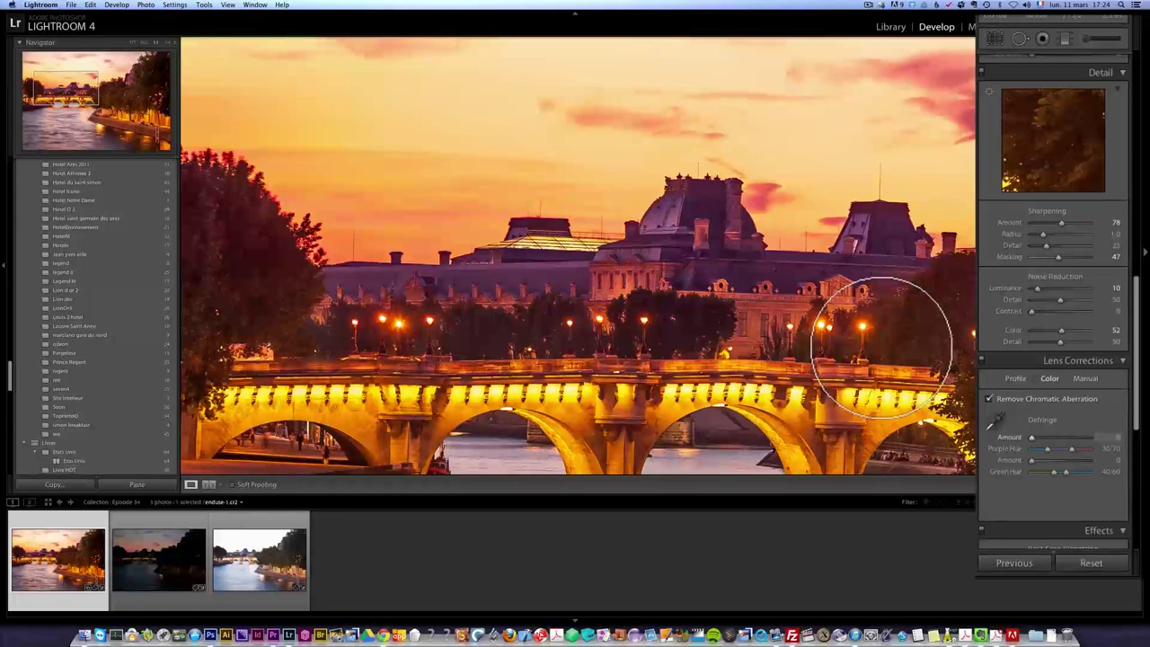
Reduce the purple fringing with a Defringe Amount of 2 and a Purple Hue range of 64/100.
scroll(97, 314, up, 1)
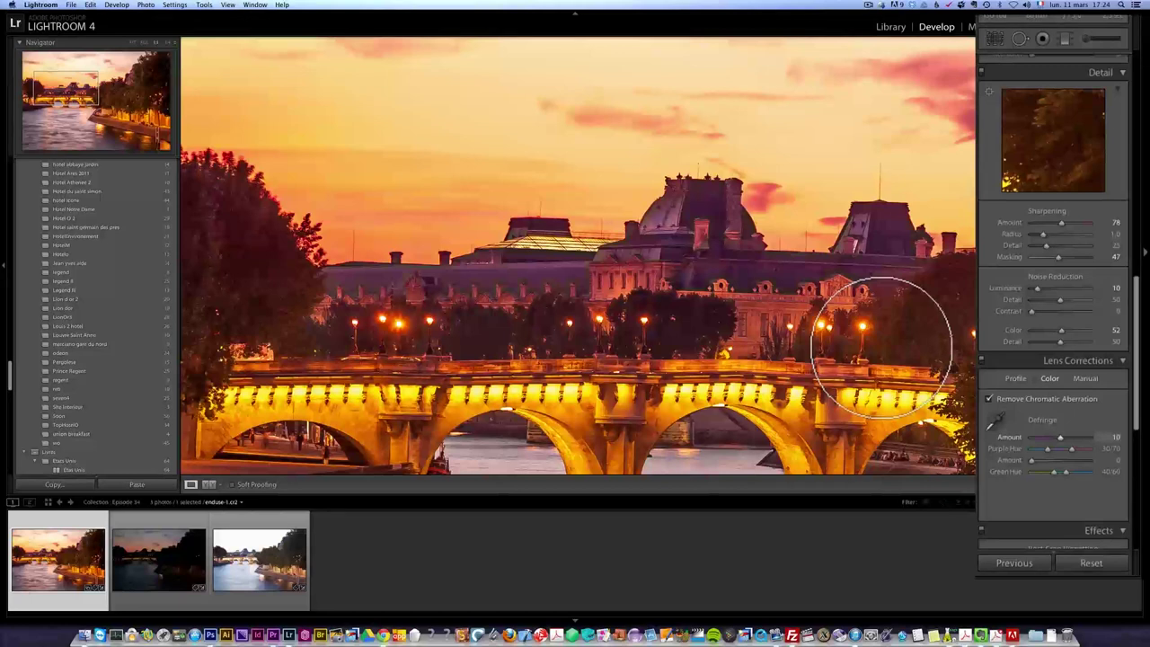
drag(1071, 449, 1091, 449)
scroll(97, 314, up, 1)
scroll(97, 315, up, 1)
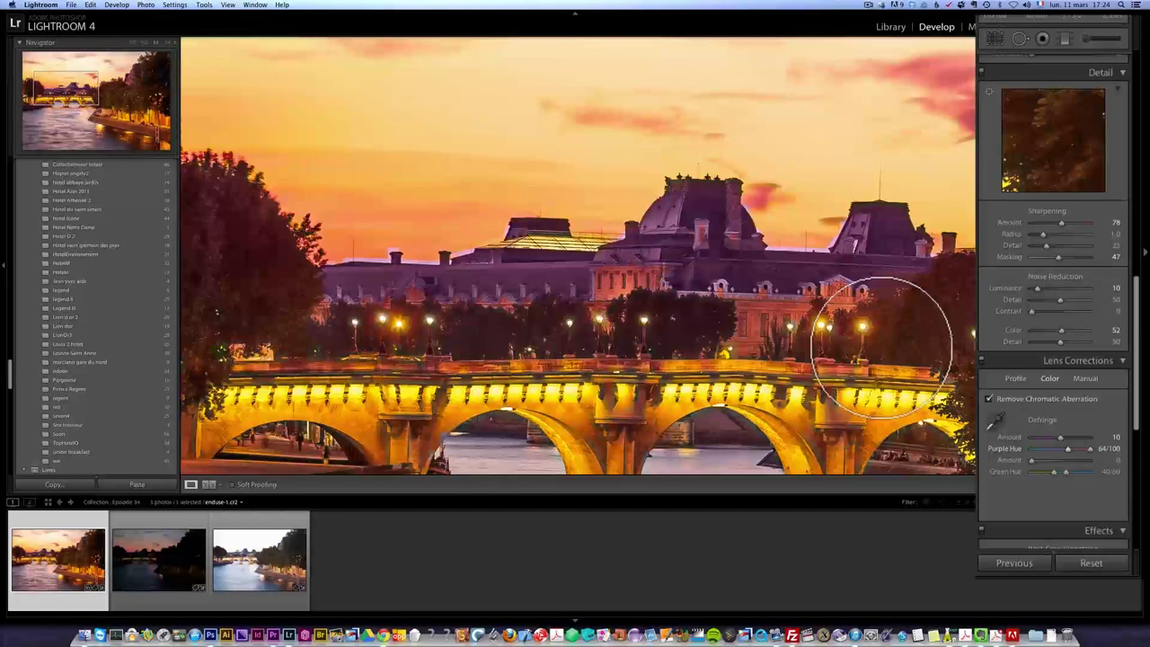
drag(1060, 437, 1038, 436)
scroll(97, 314, up, 1)
scroll(97, 315, up, 1)
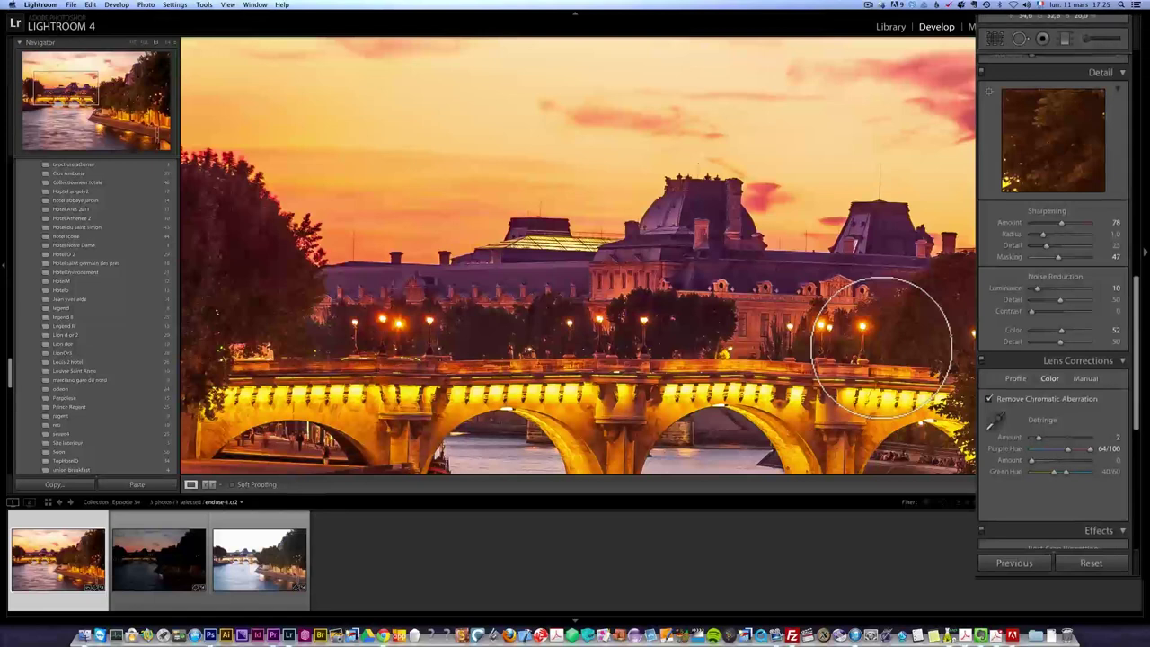
Compare Remove Chromatic Aberration off and on, leave it enabled, and inspect the bridge and tree edges up close.
scroll(94, 315, up, 1)
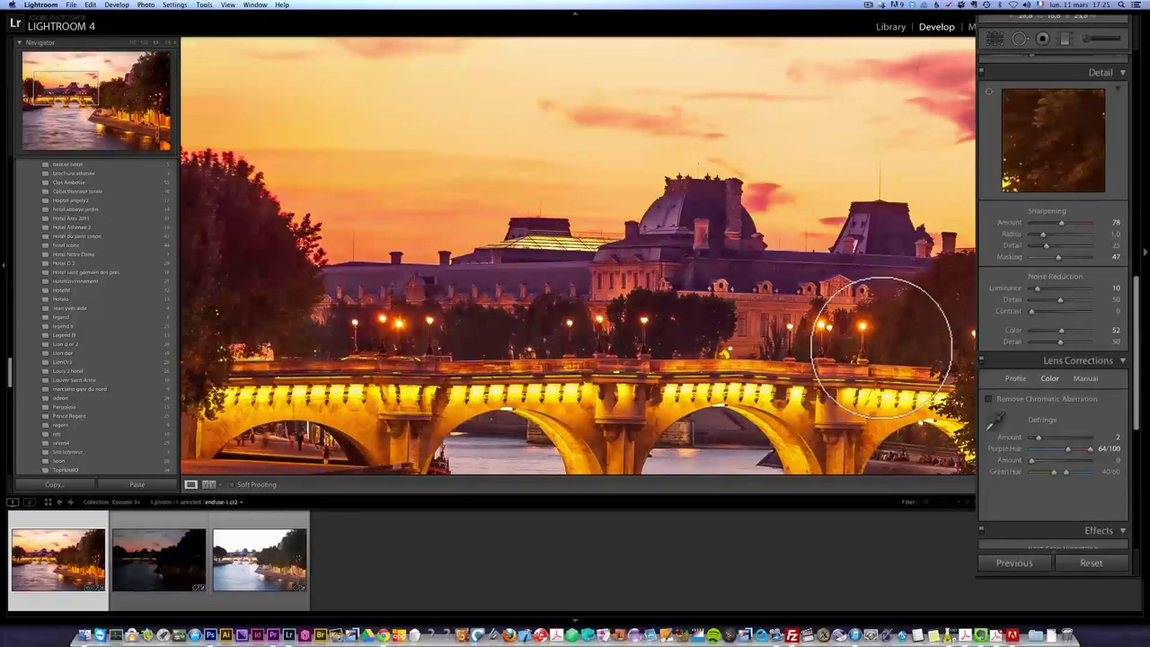
click(988, 398)
scroll(94, 314, up, 1)
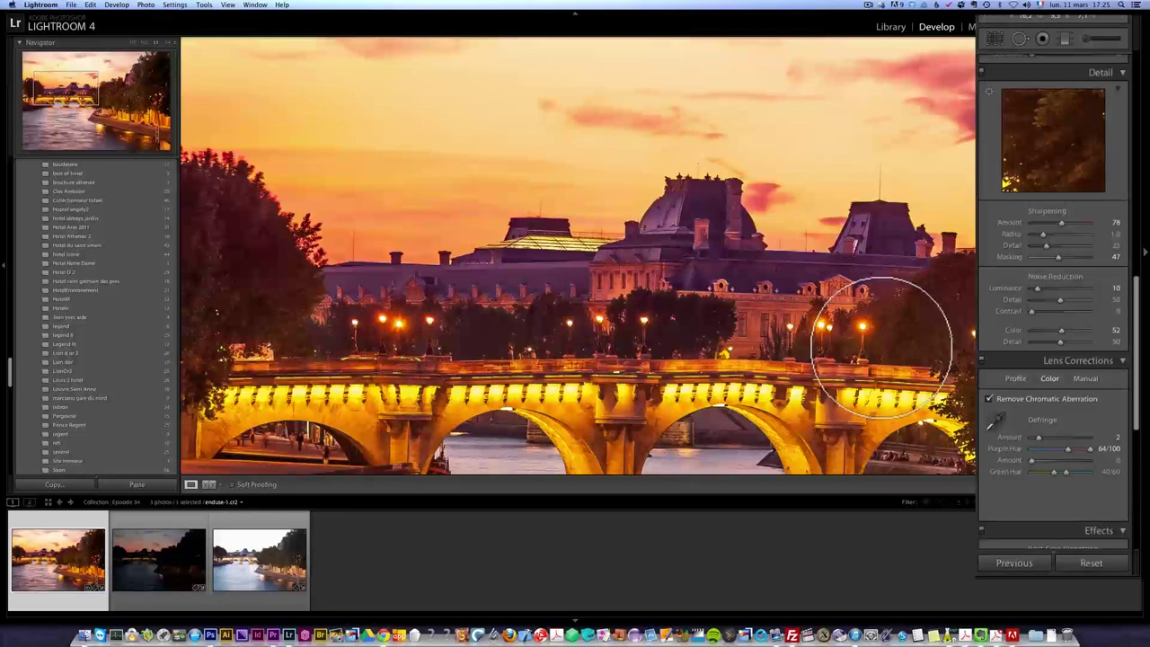
scroll(881, 348, down, 3)
scroll(881, 348, left, 2)
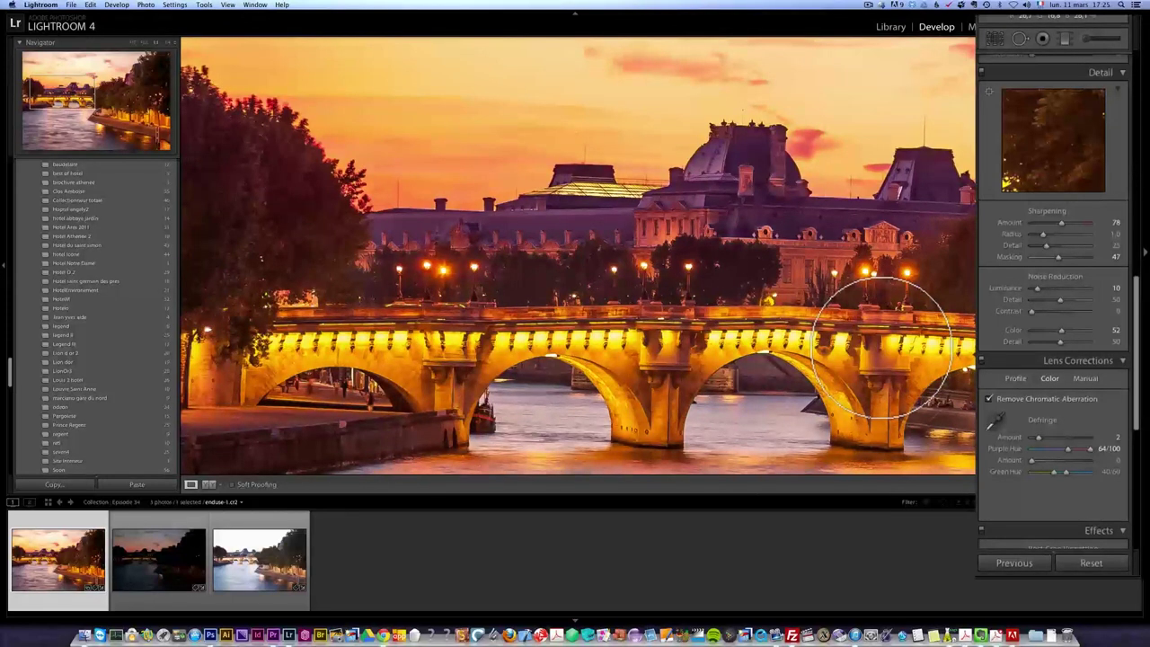
scroll(881, 348, right, 8)
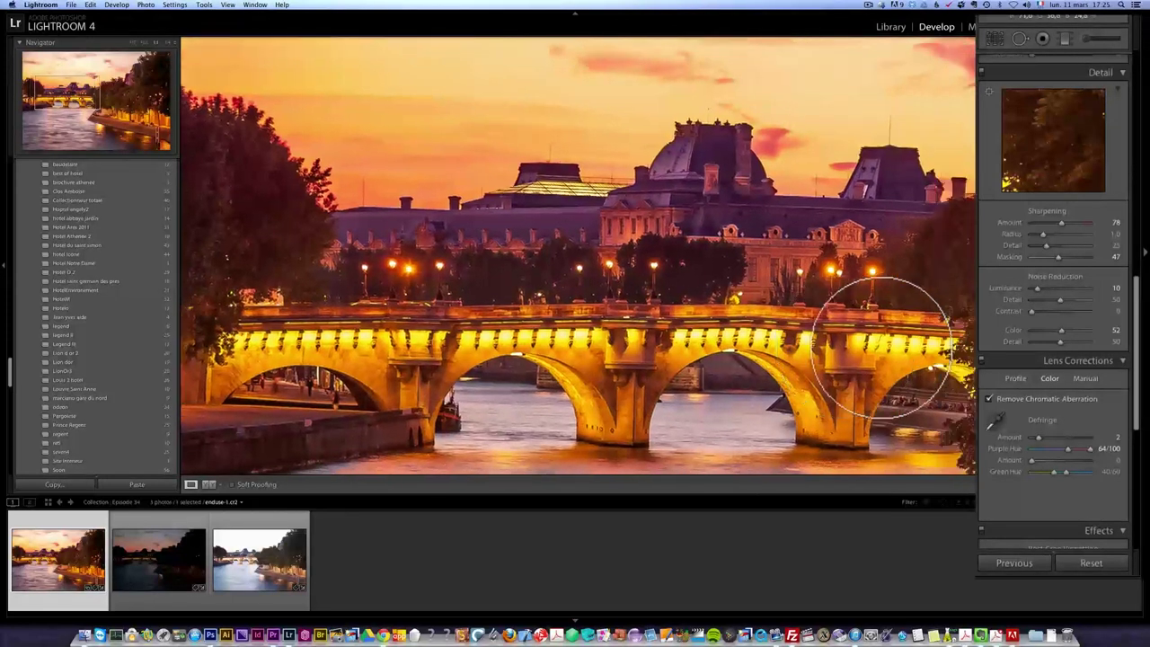
scroll(881, 347, up, 3)
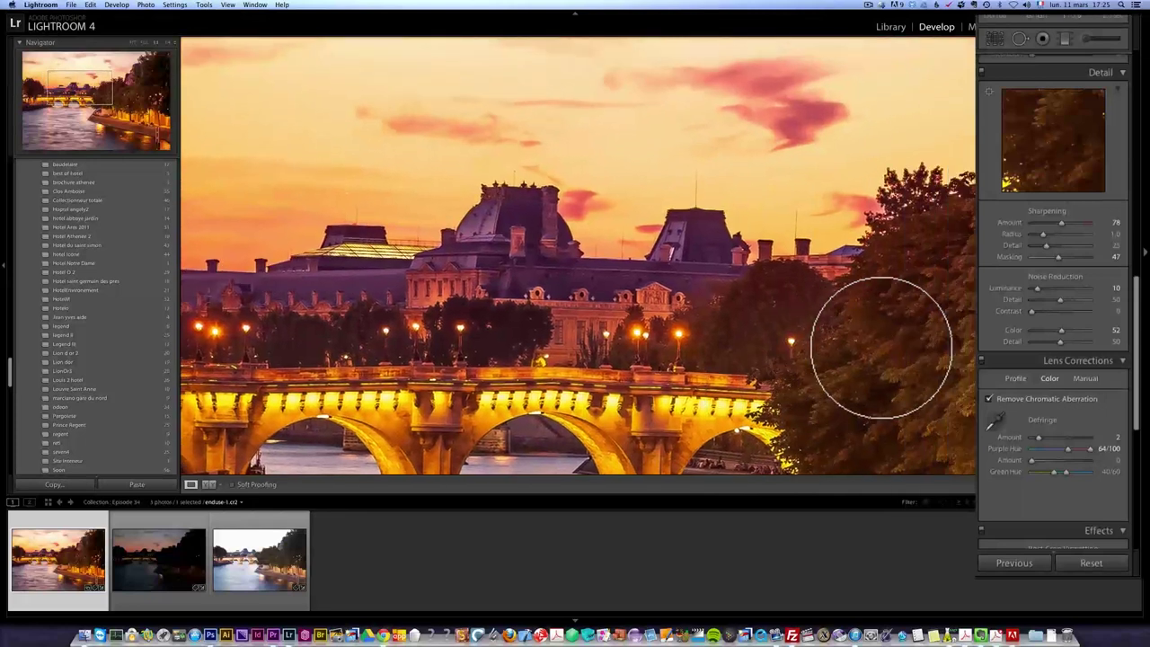
Try the Canon lens profile corrections, compare the whole photo with and without them, and disable them.
click(1015, 378)
click(989, 399)
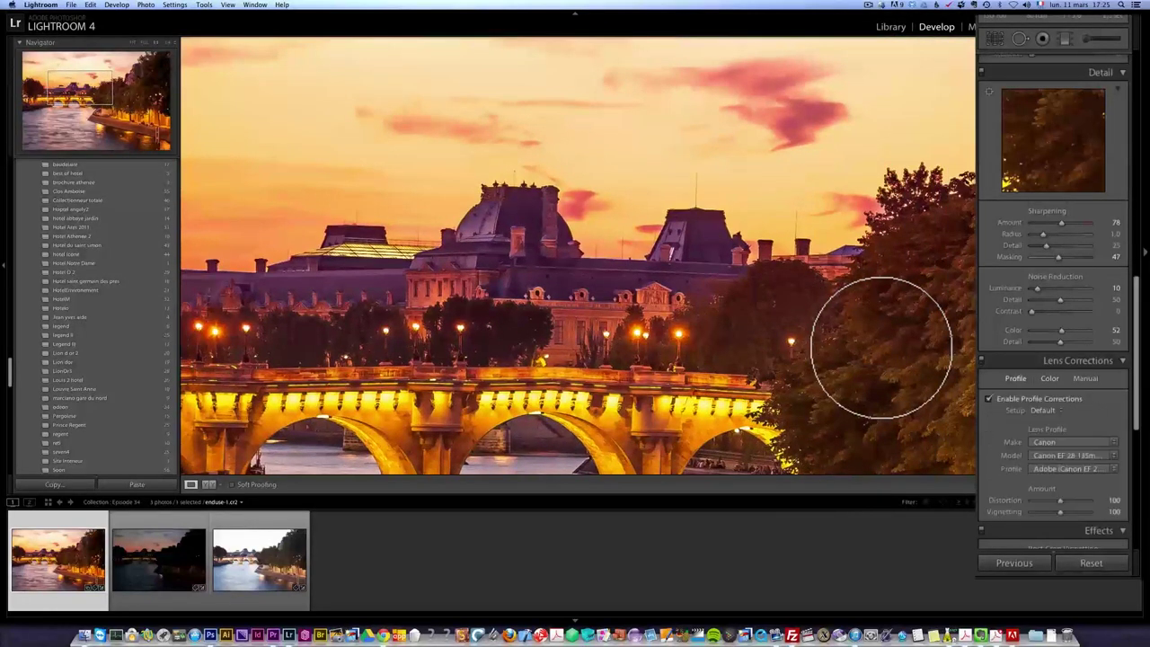
key(super+z)
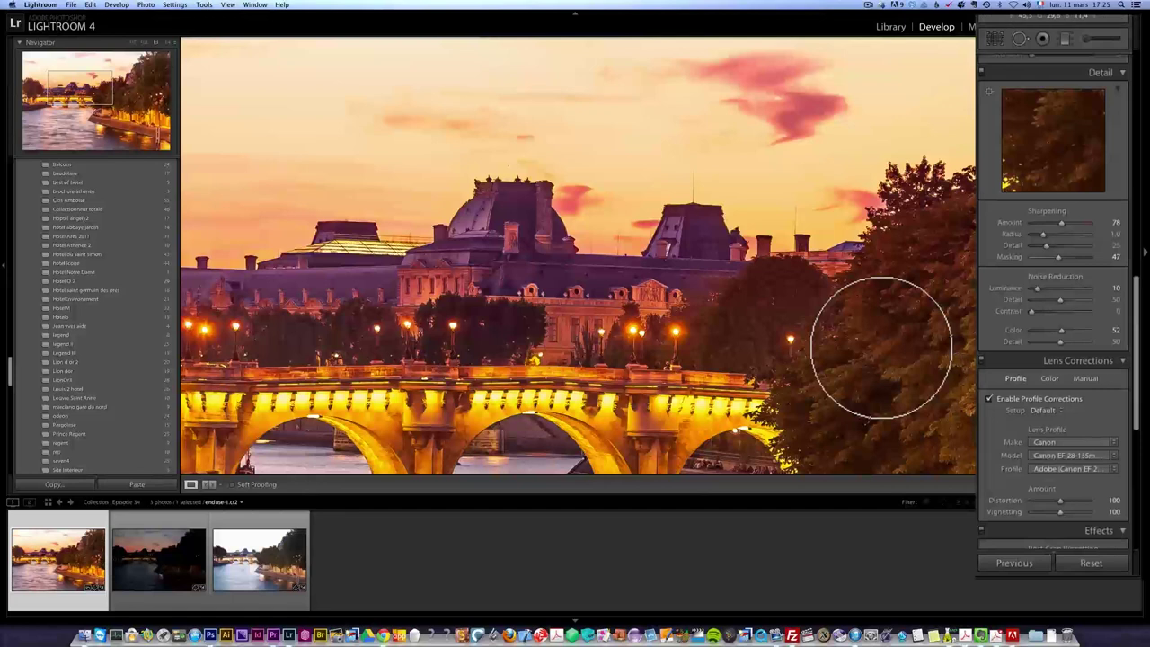
key(z)
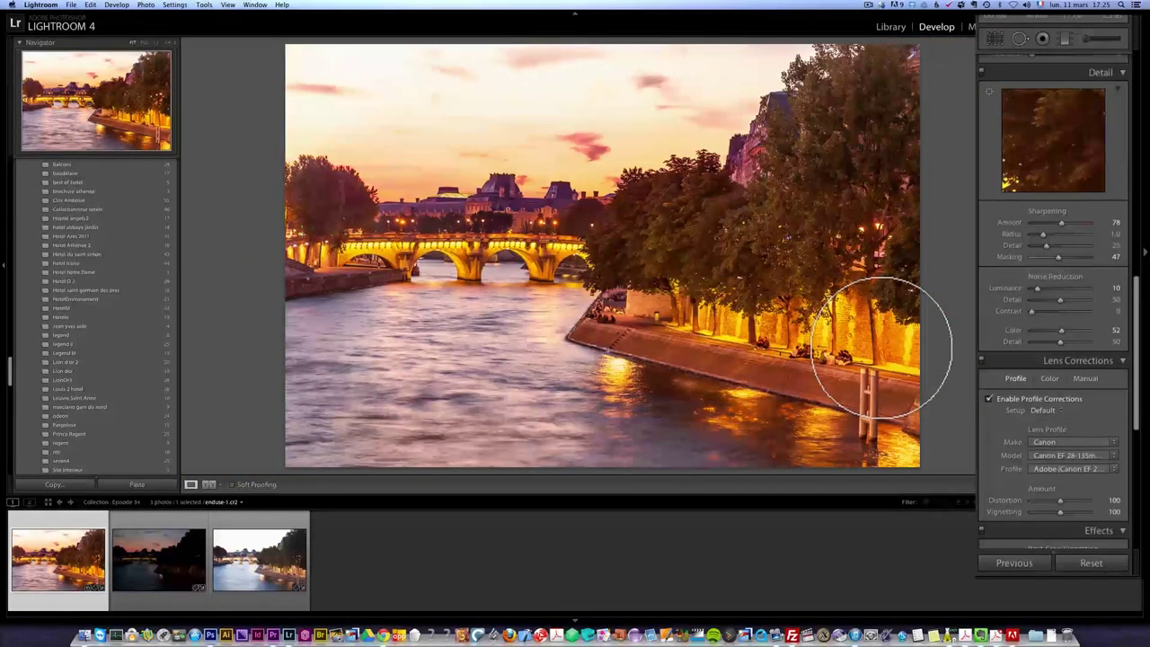
key(super+z)
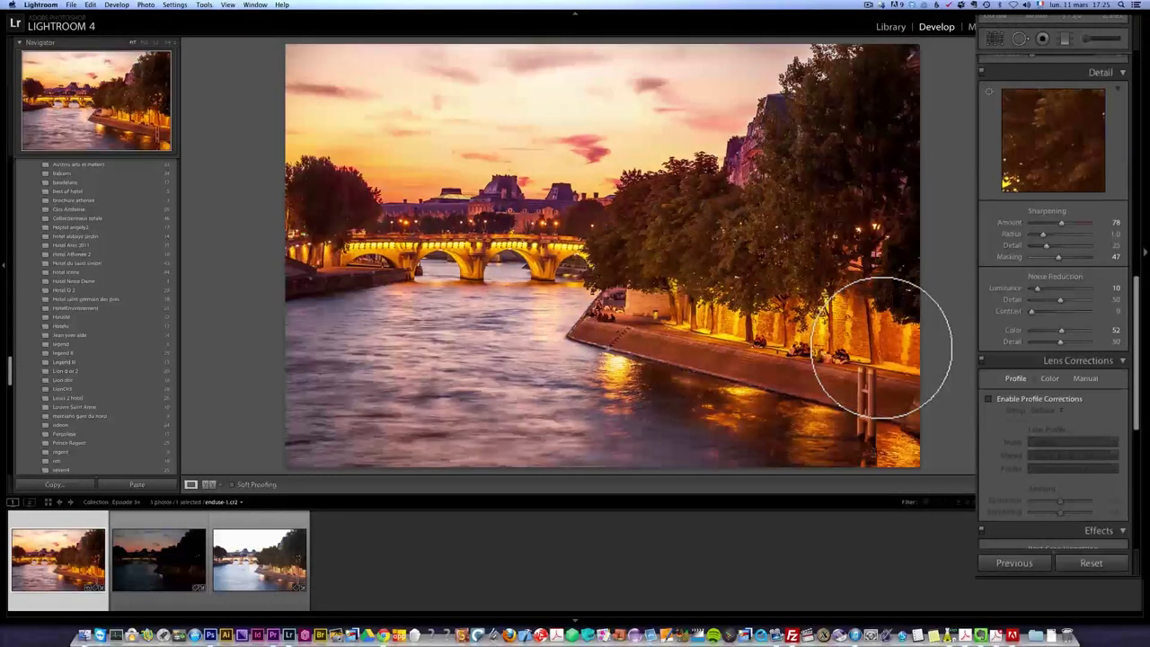
key(super+shift+z)
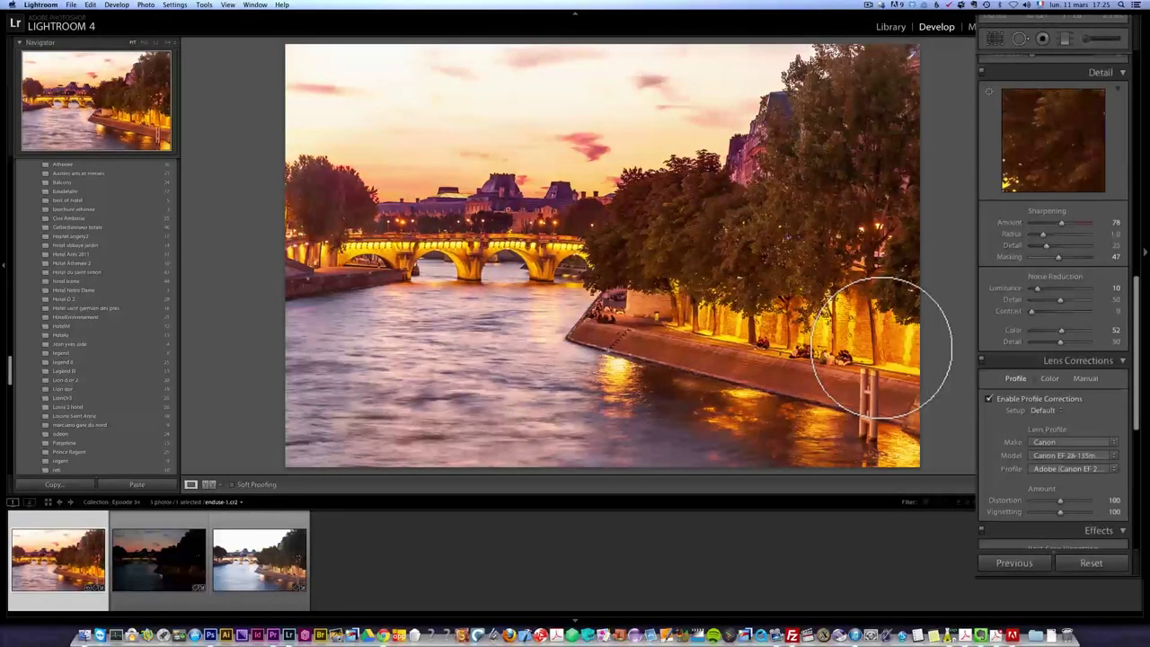
key(super+z)
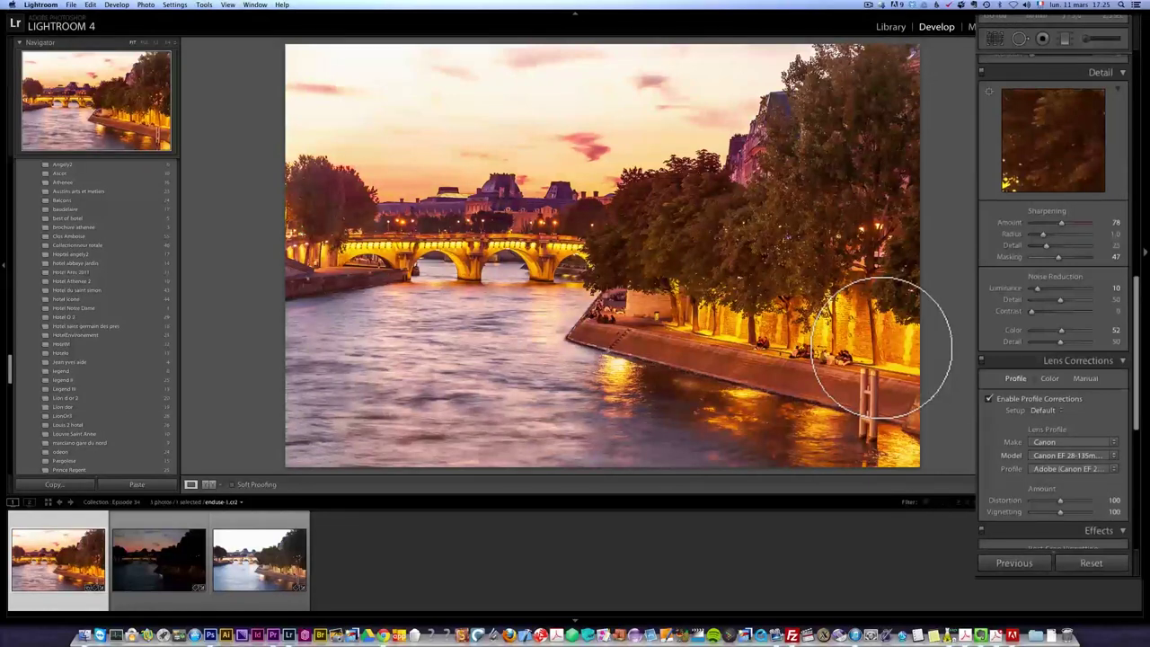
click(988, 398)
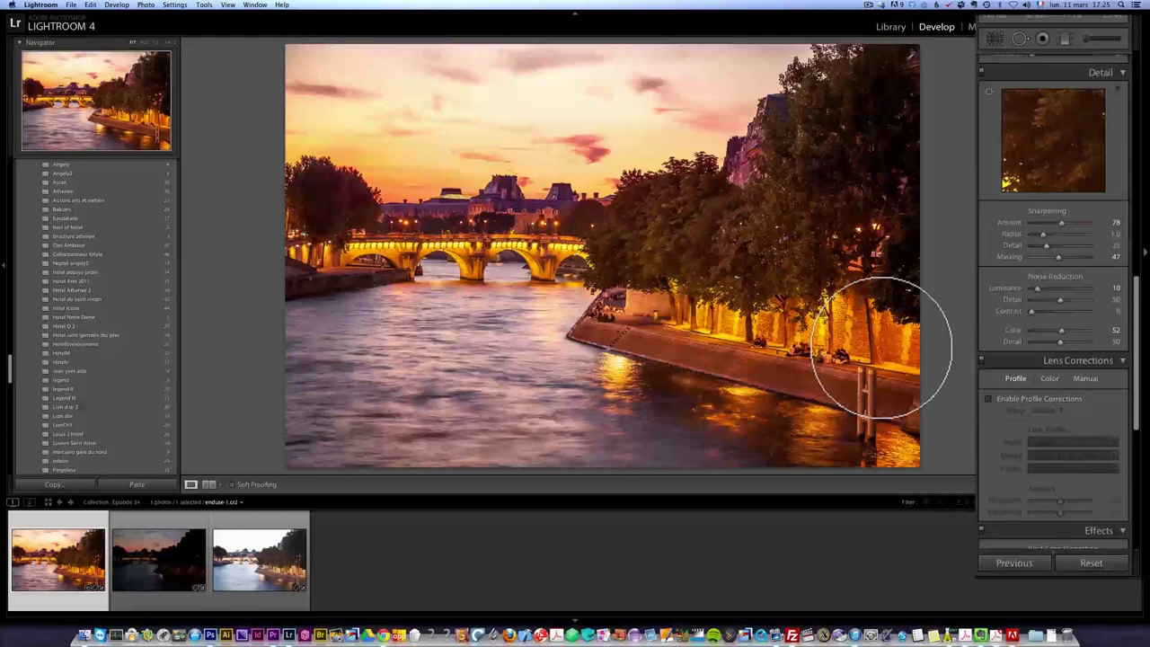
Try the Camera Landscape calibration profile and return to Adobe Standard.
scroll(1053, 305, down, 10)
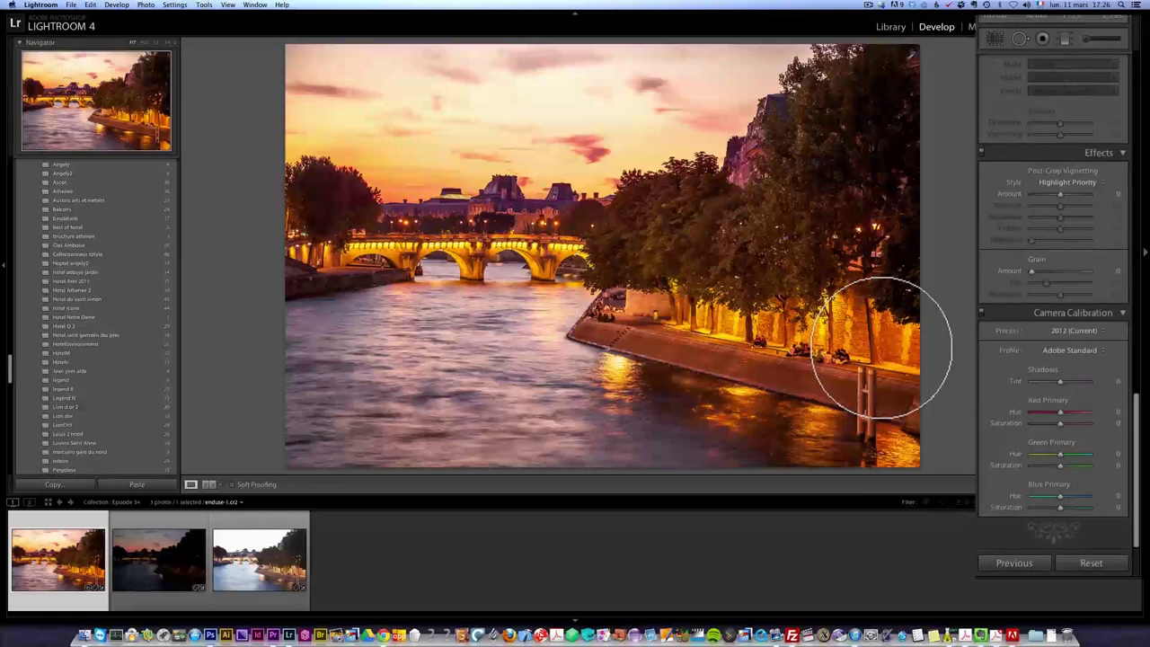
click(1068, 349)
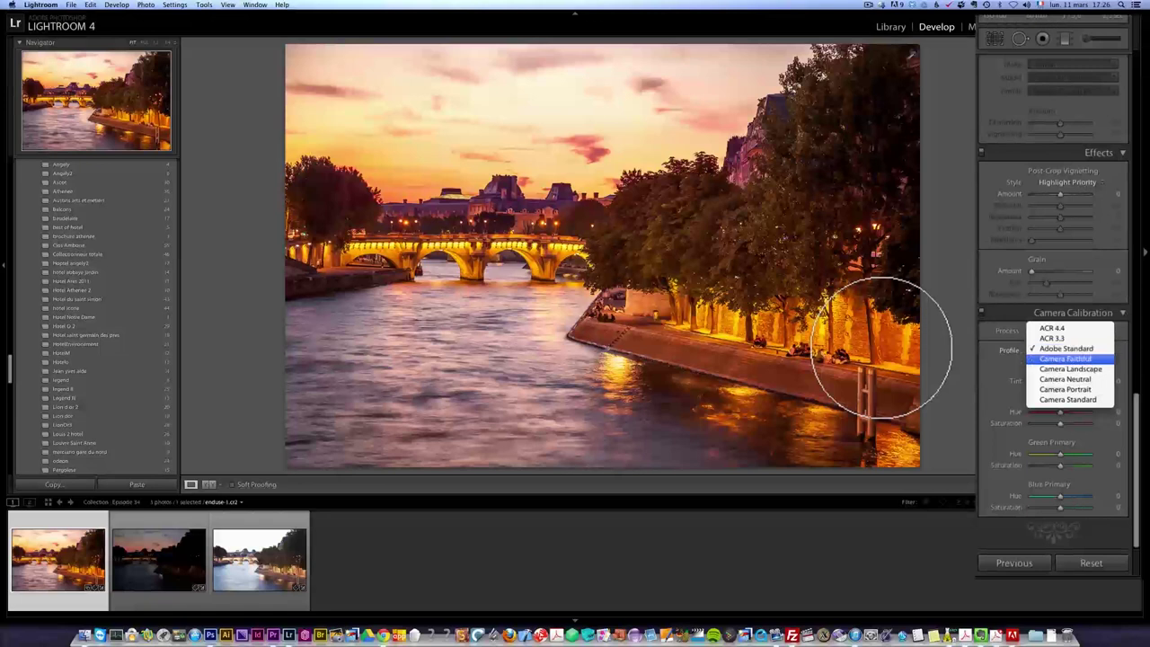
click(1069, 369)
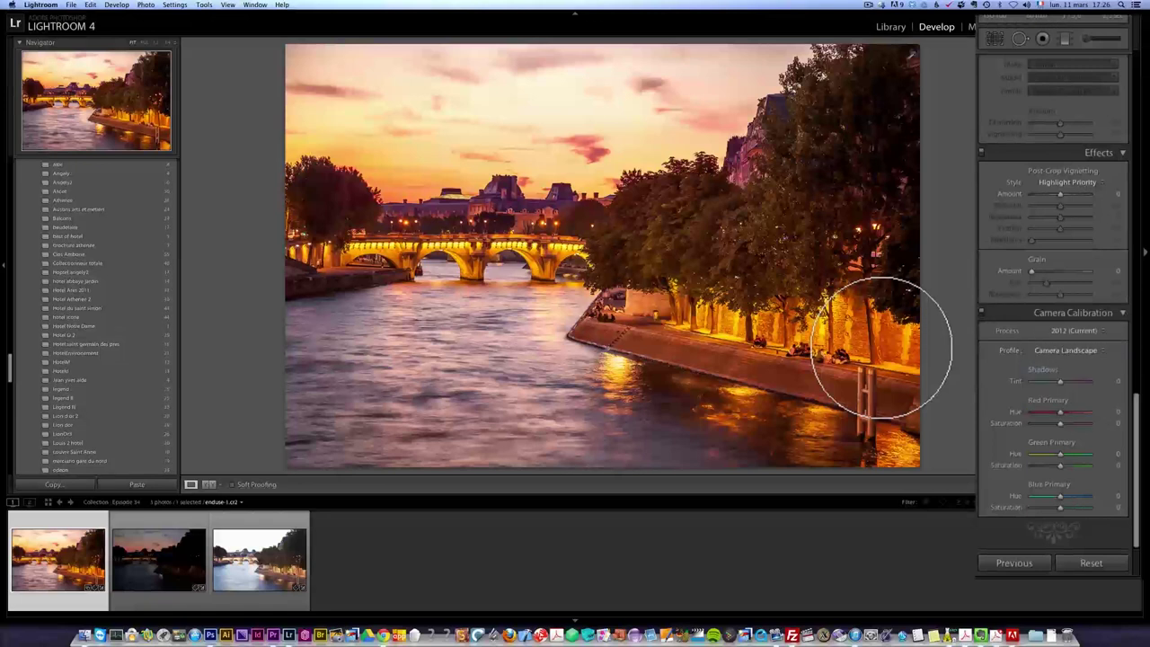
click(1069, 350)
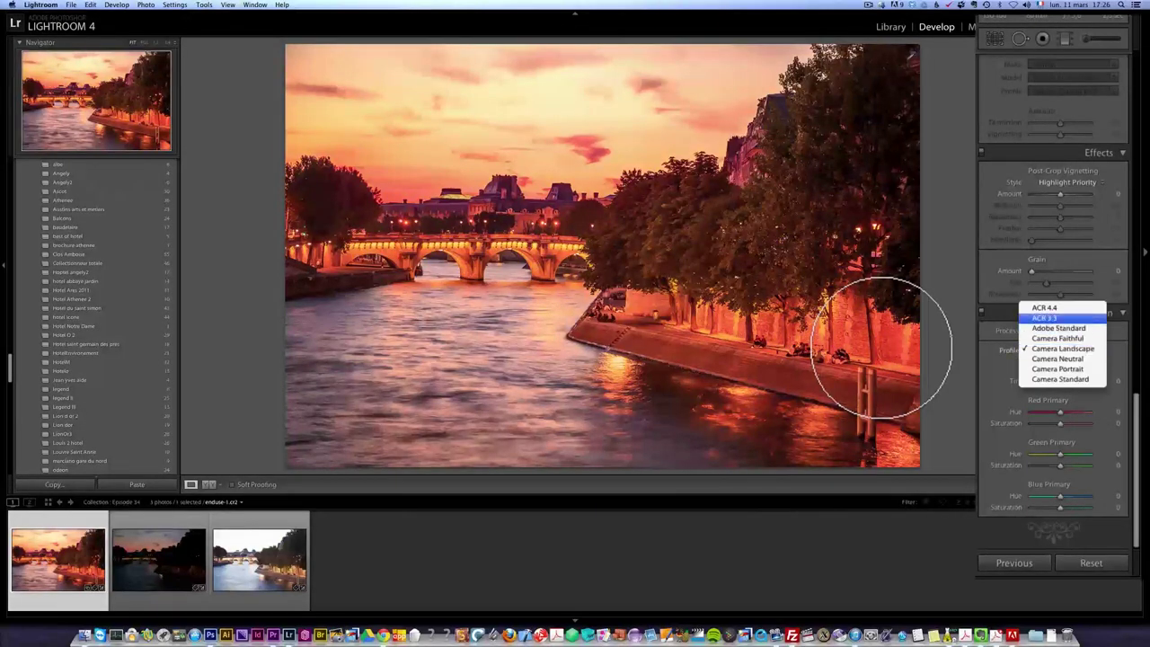
click(1069, 329)
key(super+z)
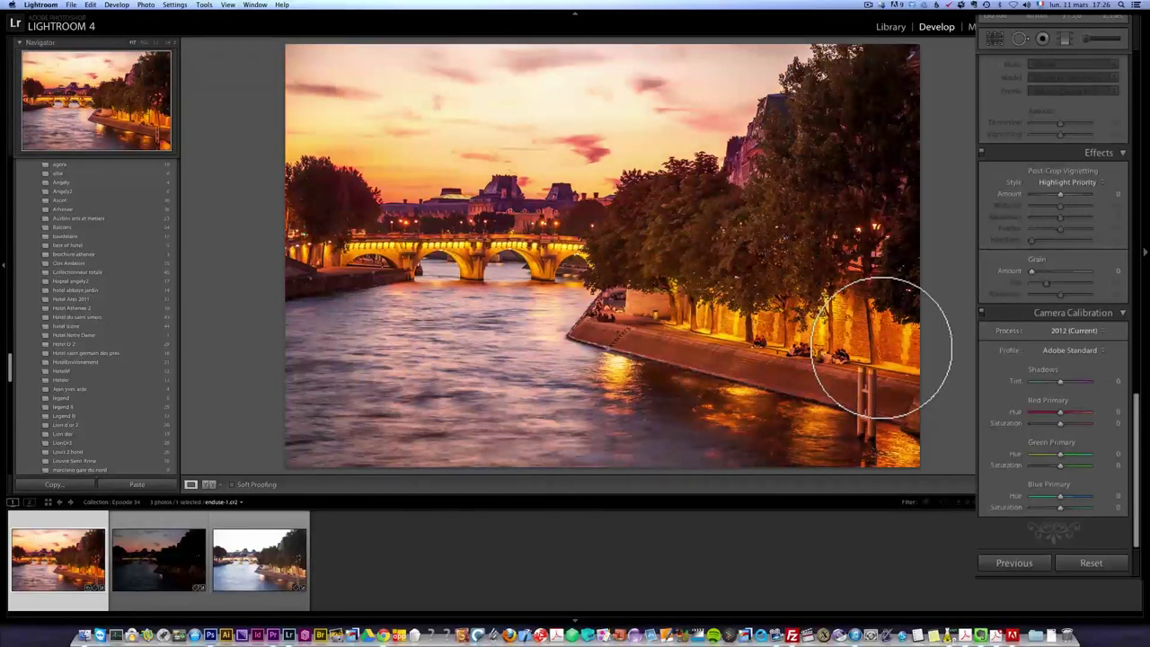
Set the post-crop vignetting Amount to -22 and compare the edited photo with the underexposed and overexposed shots.
drag(1060, 194, 1054, 194)
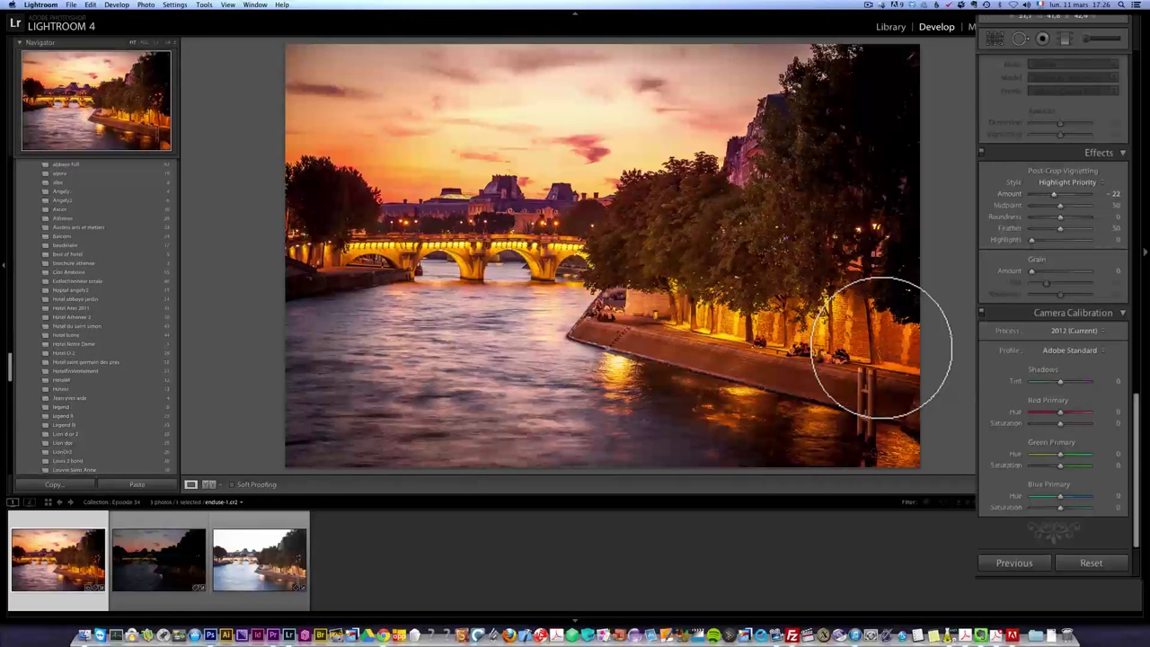
key(Right)
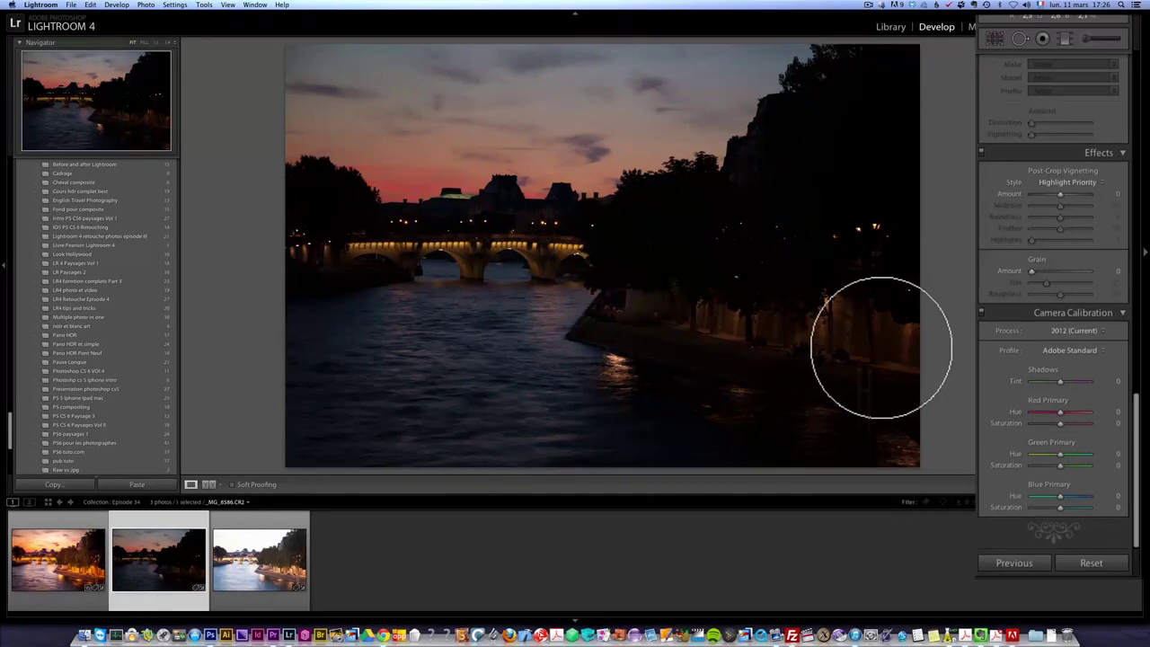
key(Right)
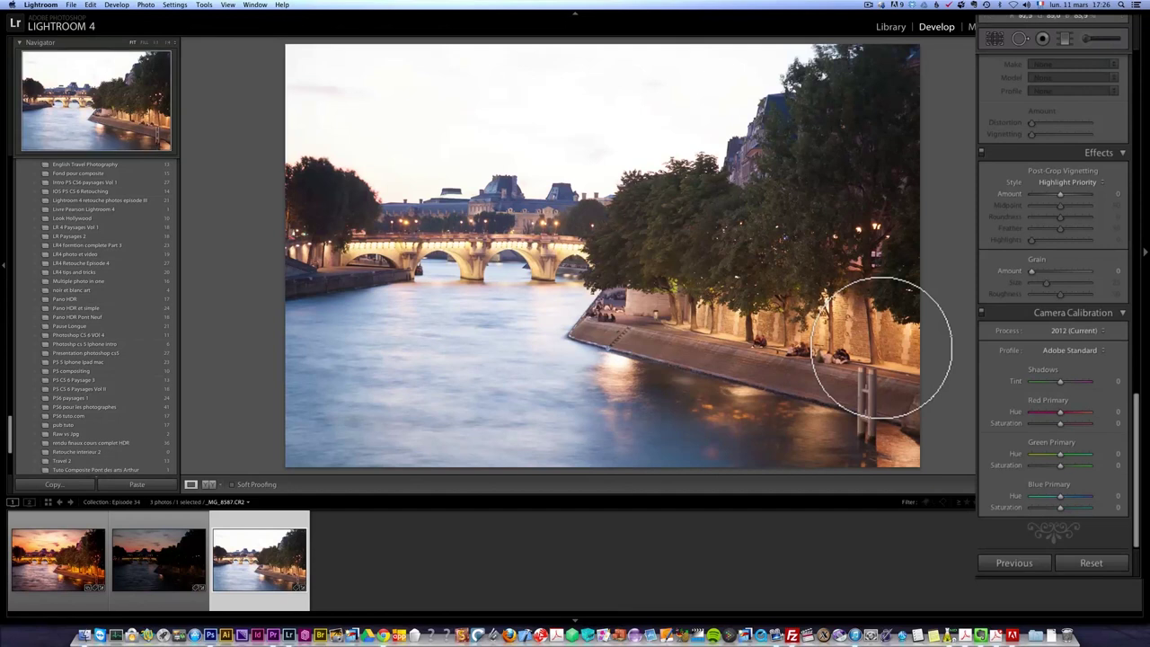
key(Left)
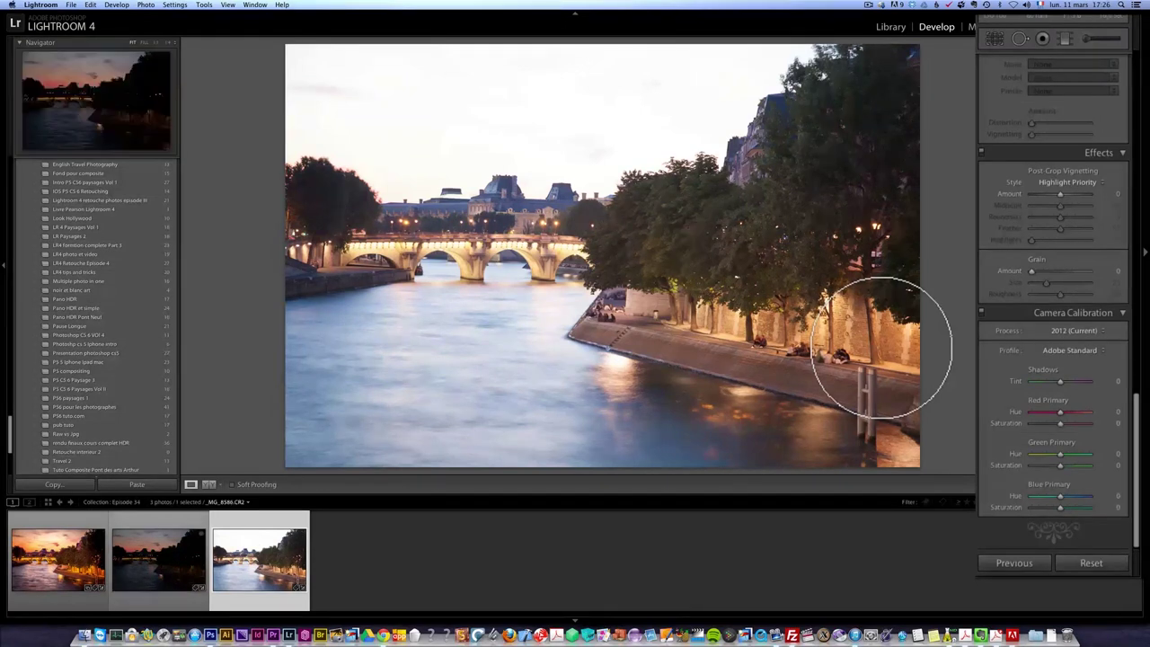
key(Left)
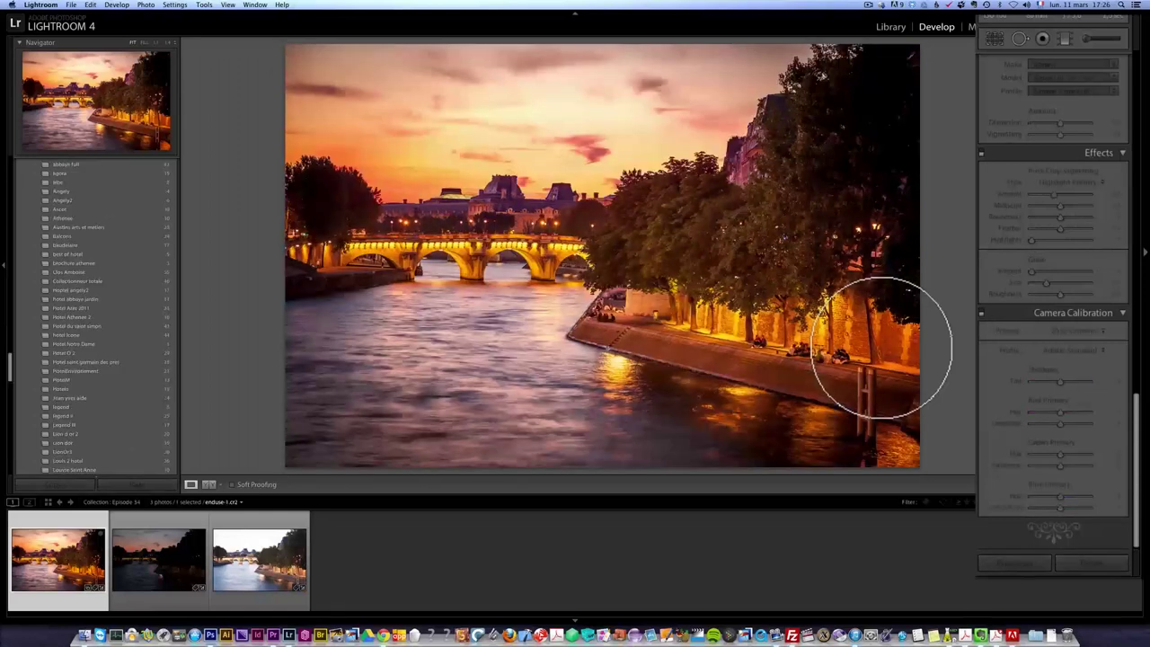
Select all three photos and synchronize all develop settings from the edited one to the other two.
shift+click(260, 561)
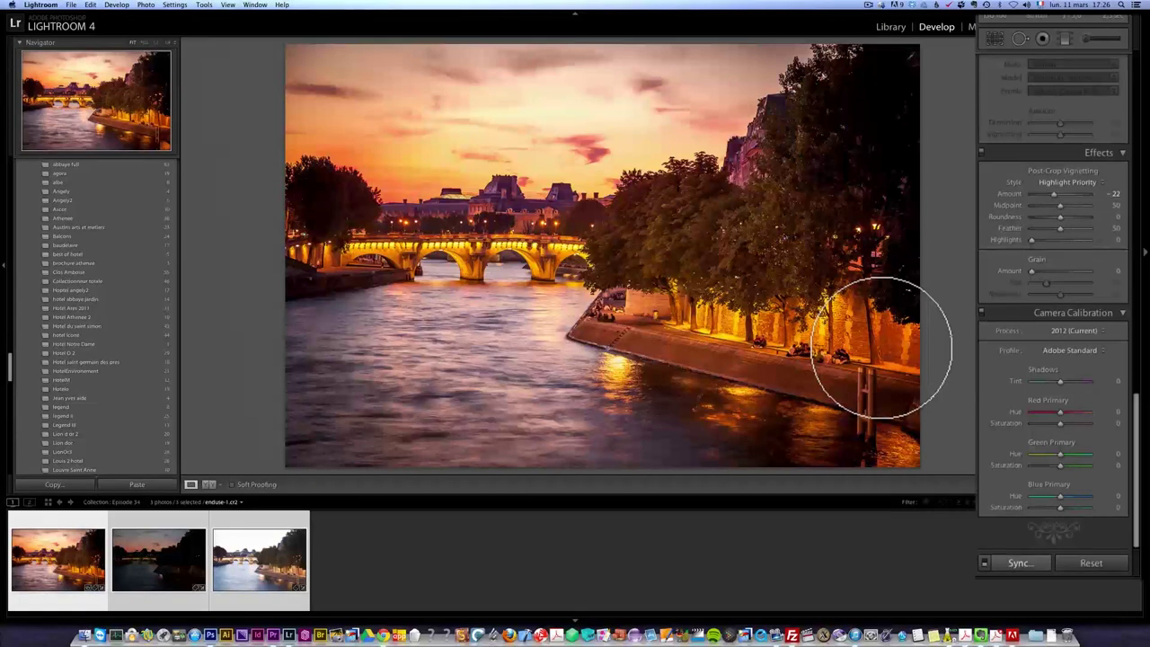
click(1019, 562)
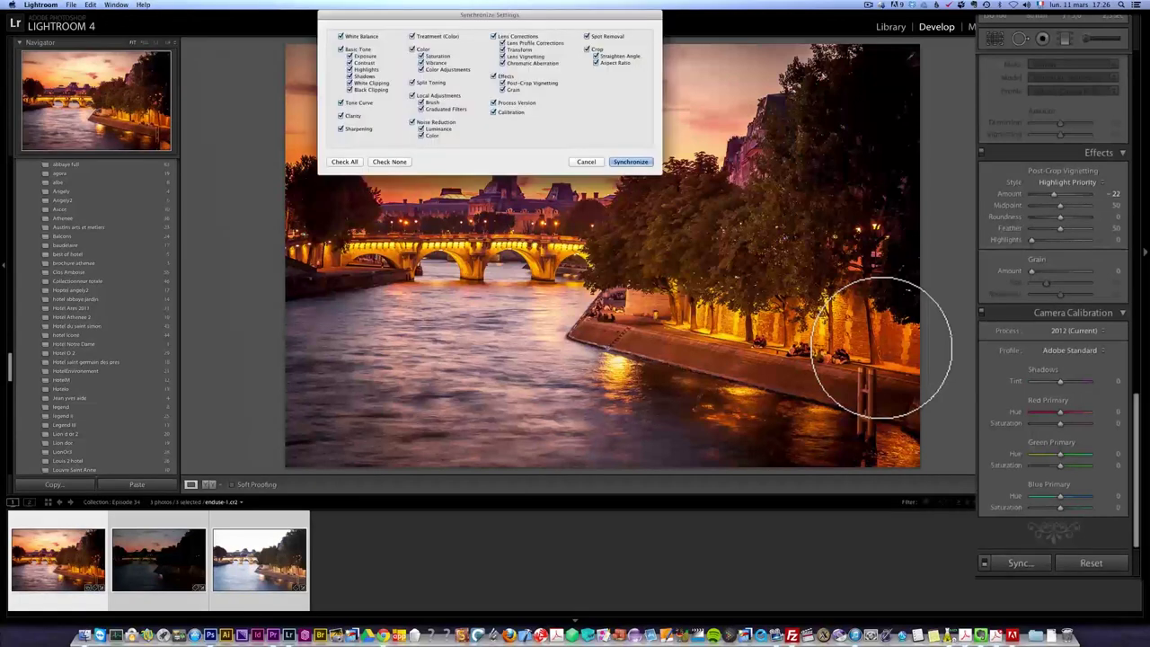
key(Return)
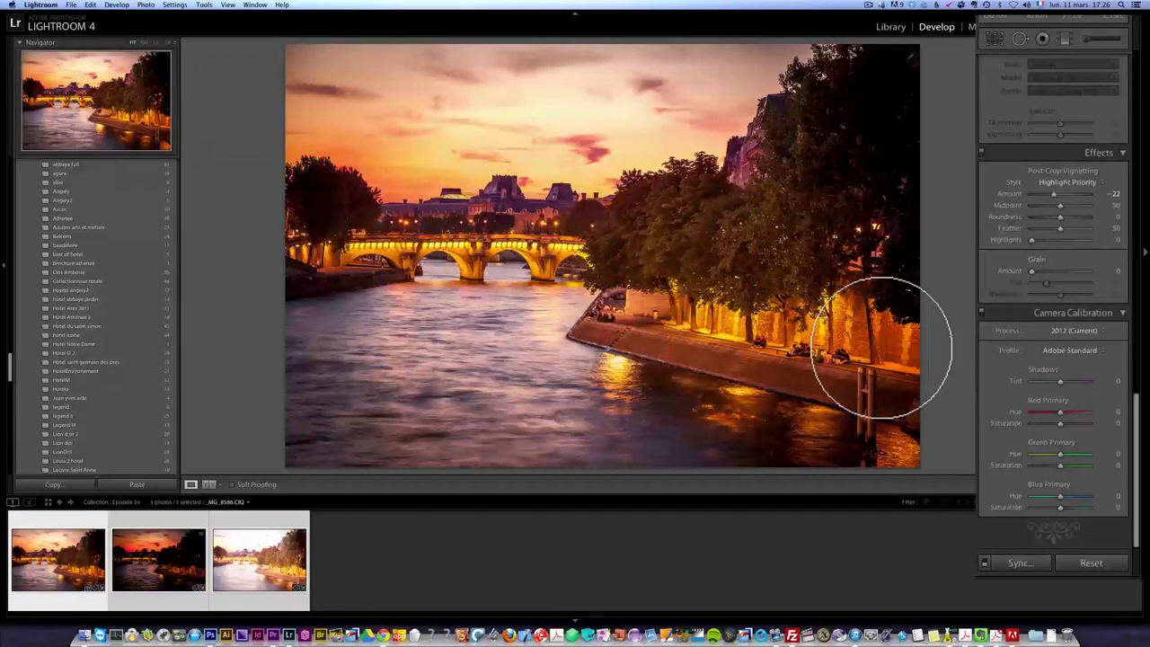
Brighten the underexposed middle photo by setting its Exposure to +1.35.
key(Right)
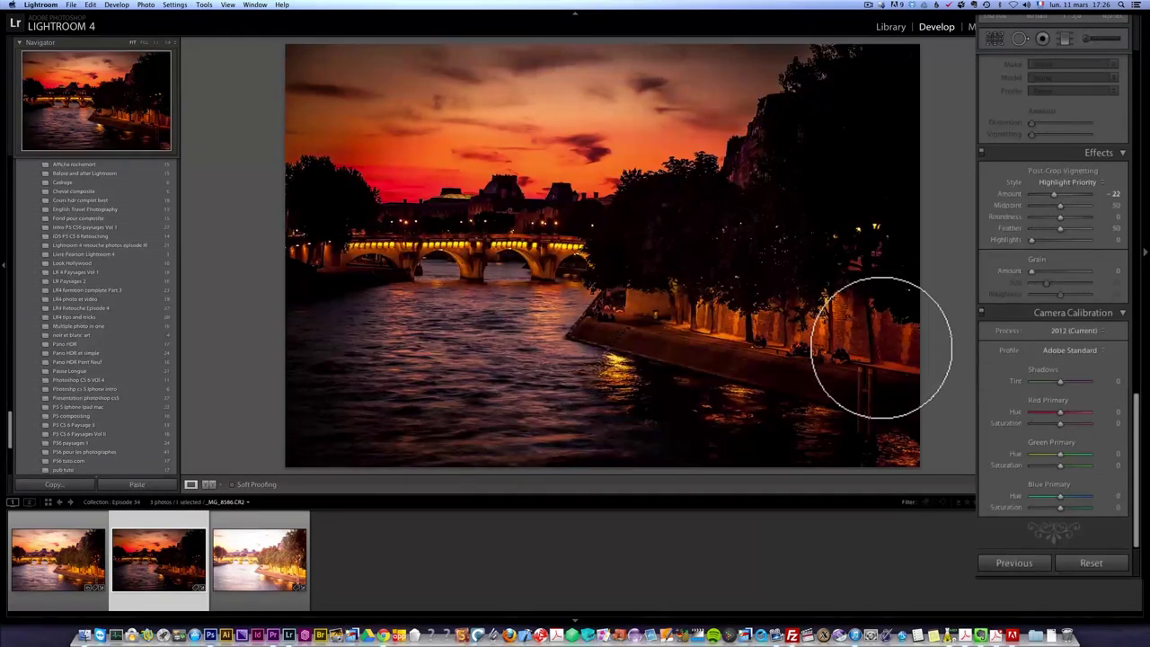
scroll(1052, 314, up, 20)
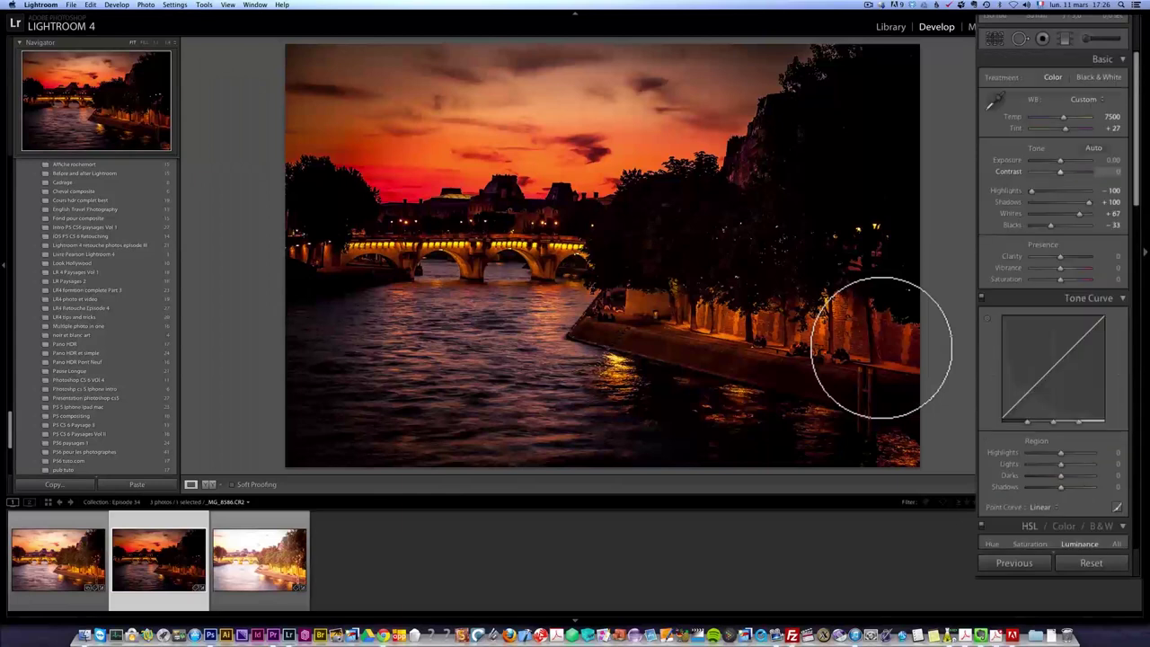
drag(1060, 161, 1067, 159)
scroll(1053, 323, down, 3)
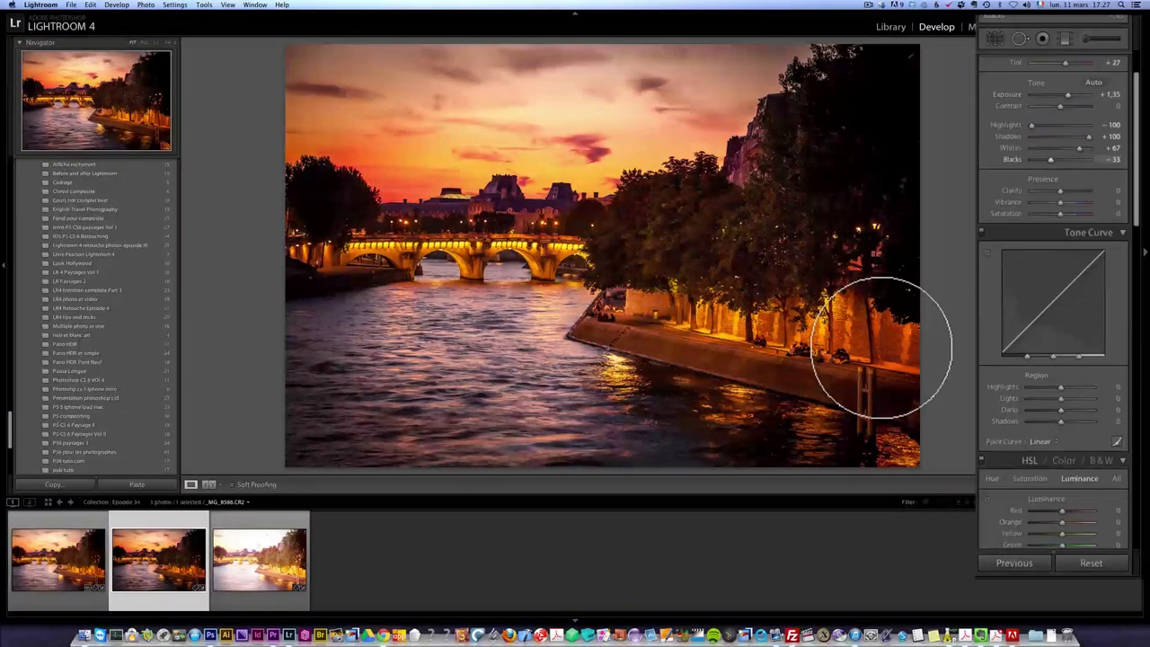
scroll(90, 314, up, 1)
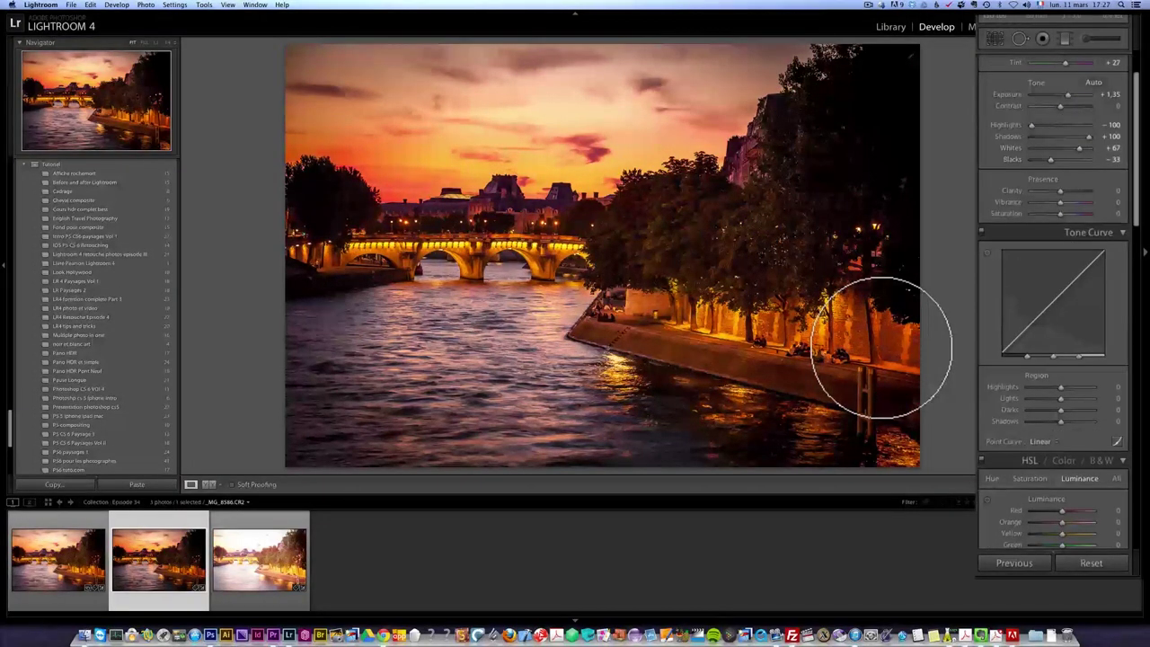
Lower the middle photo's sharpening Amount to 27 and raise its noise reduction Luminance to 83.
scroll(1053, 306, down, 12)
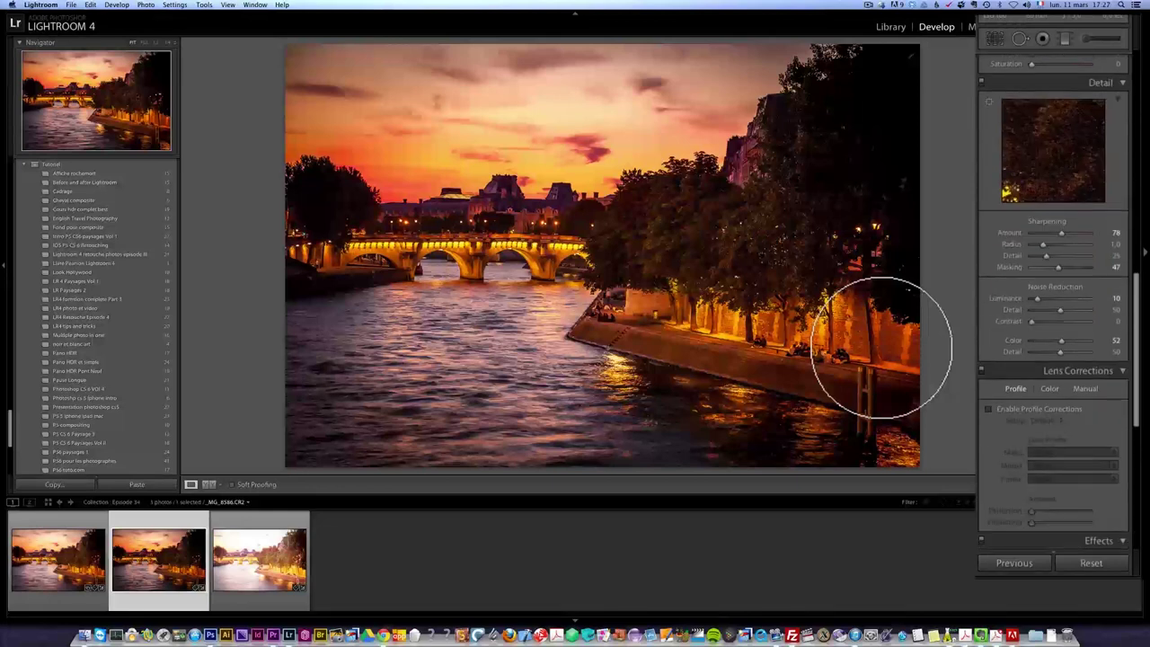
drag(1061, 233, 1042, 234)
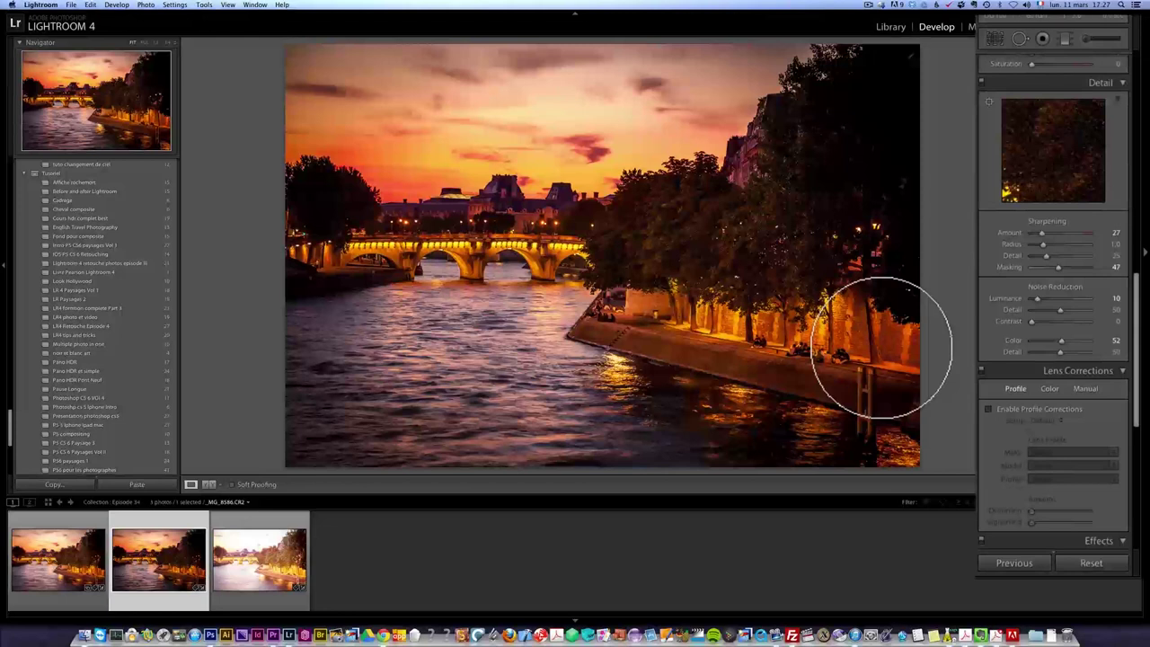
drag(1037, 299, 1079, 298)
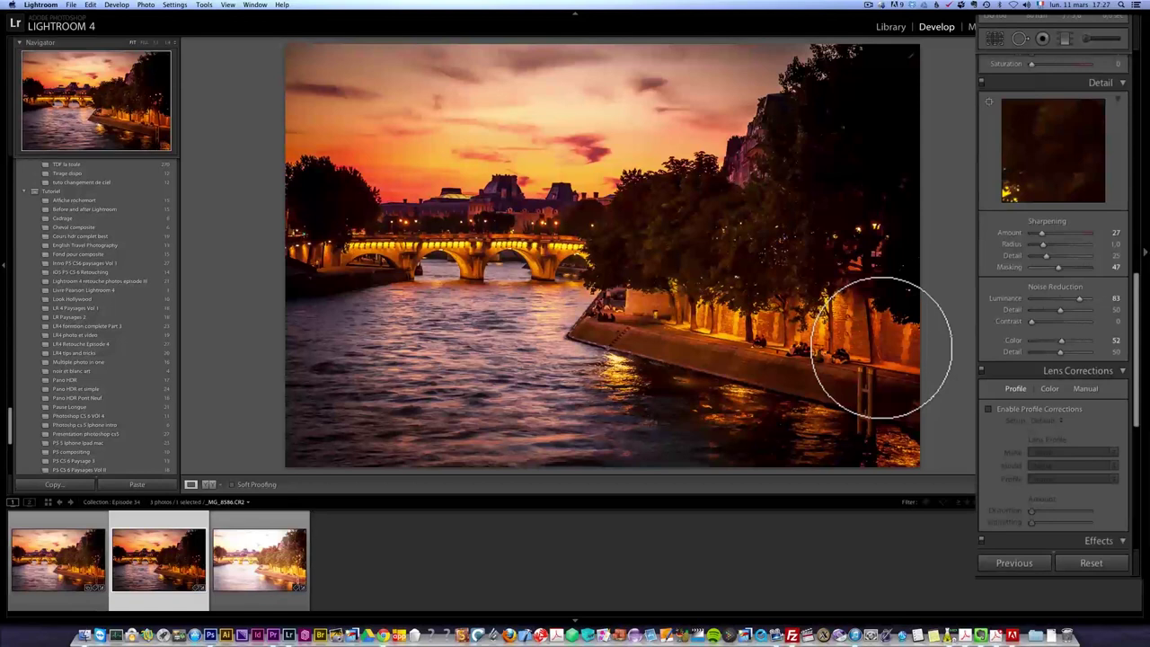
Show the middle photo's chromatic aberration settings and inspect the bridge and trees at full size.
click(1049, 388)
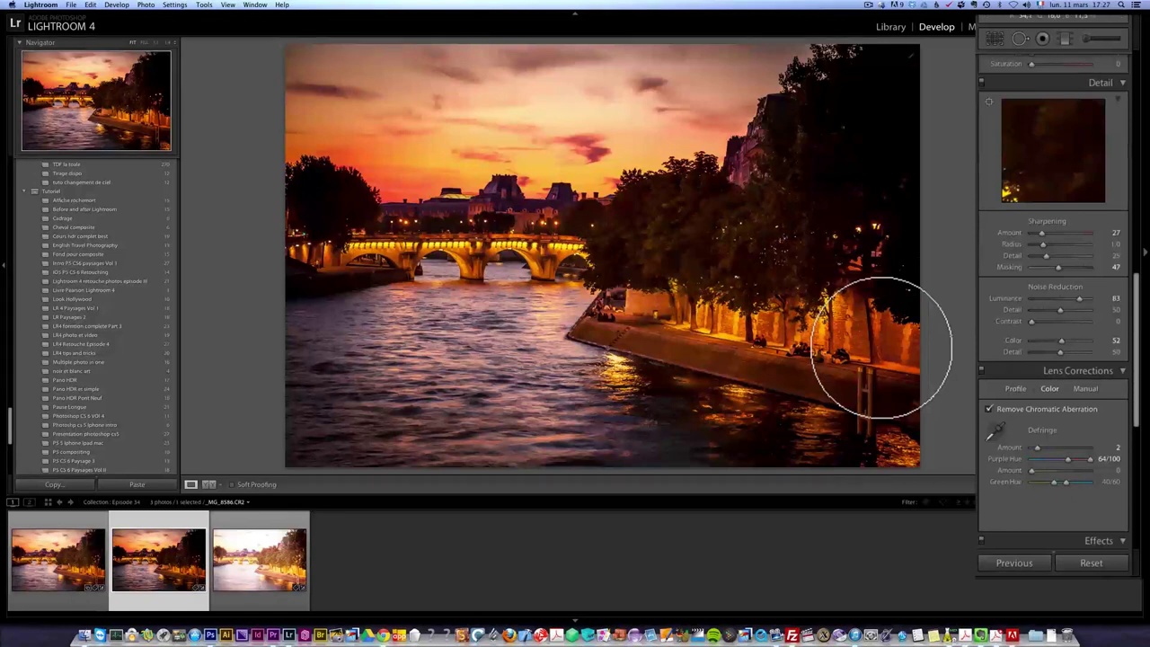
key(z)
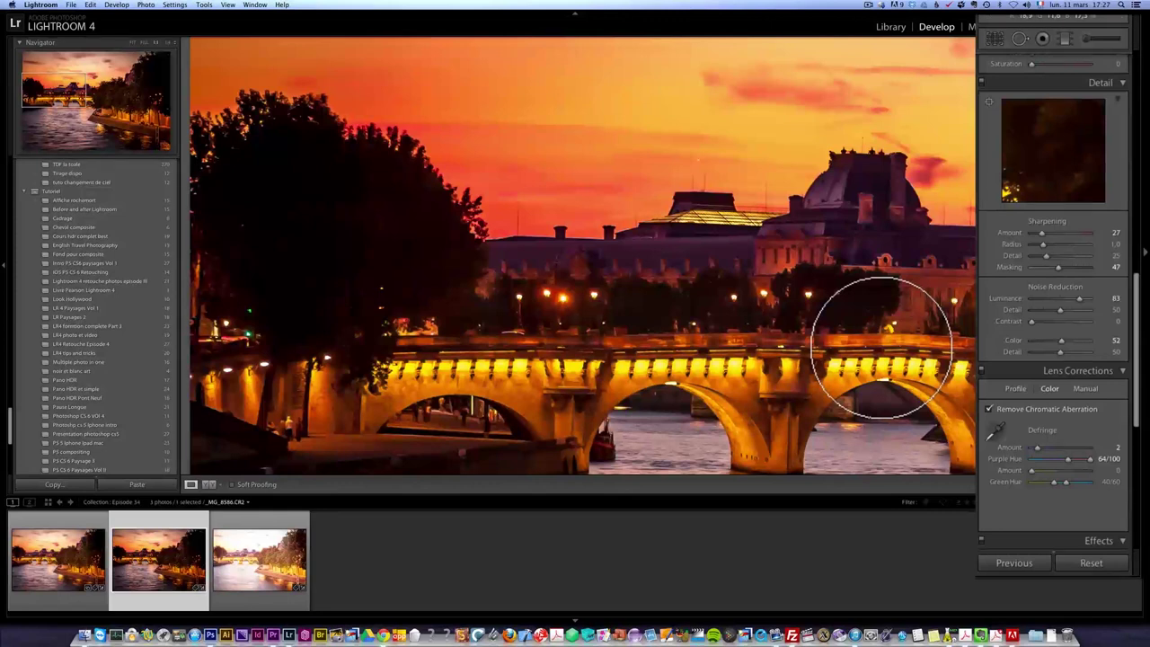
click(881, 349)
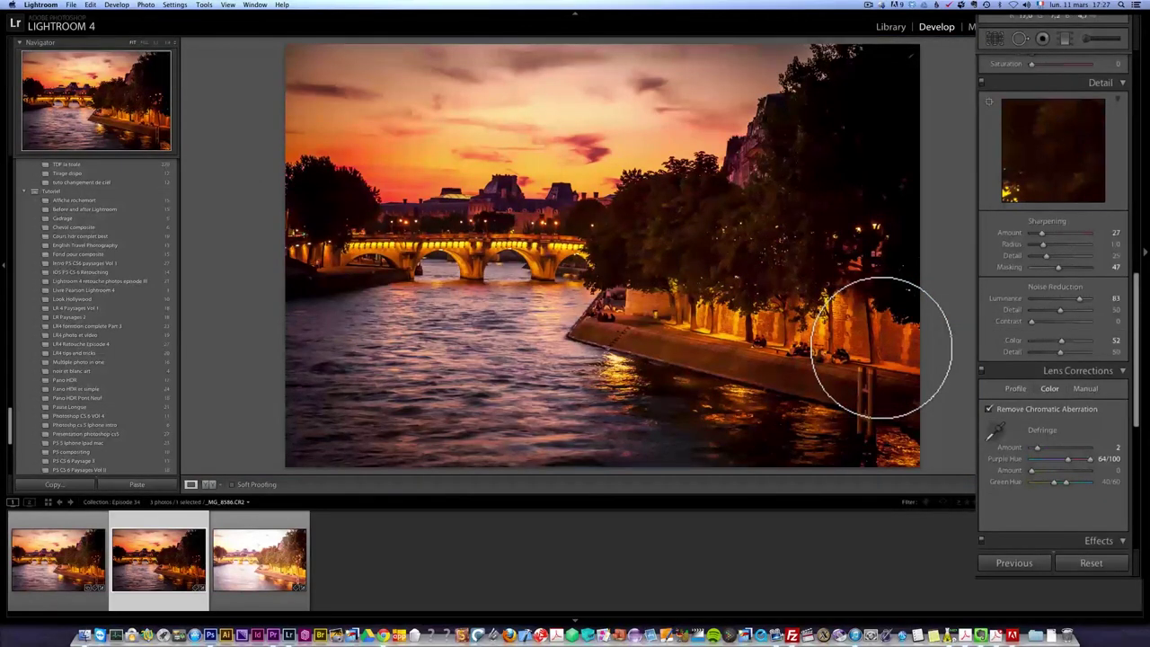
Darken the overexposed third photo by setting its Exposure to -1.65.
key(Right)
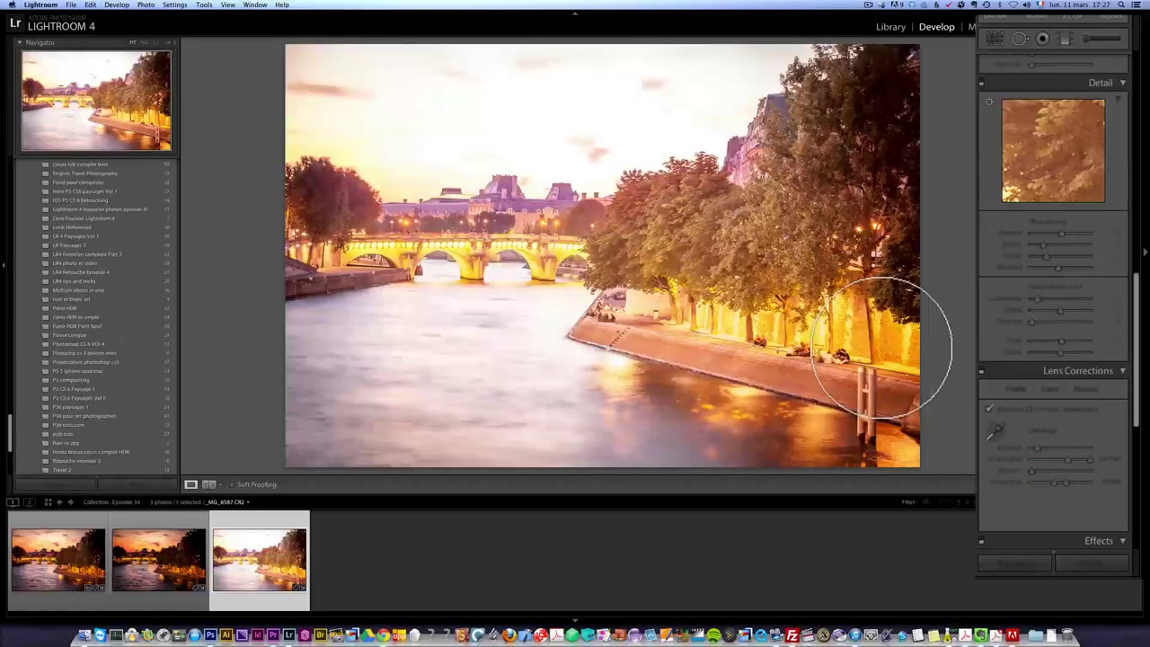
key(shift+Tab)
key(shift+Tab)
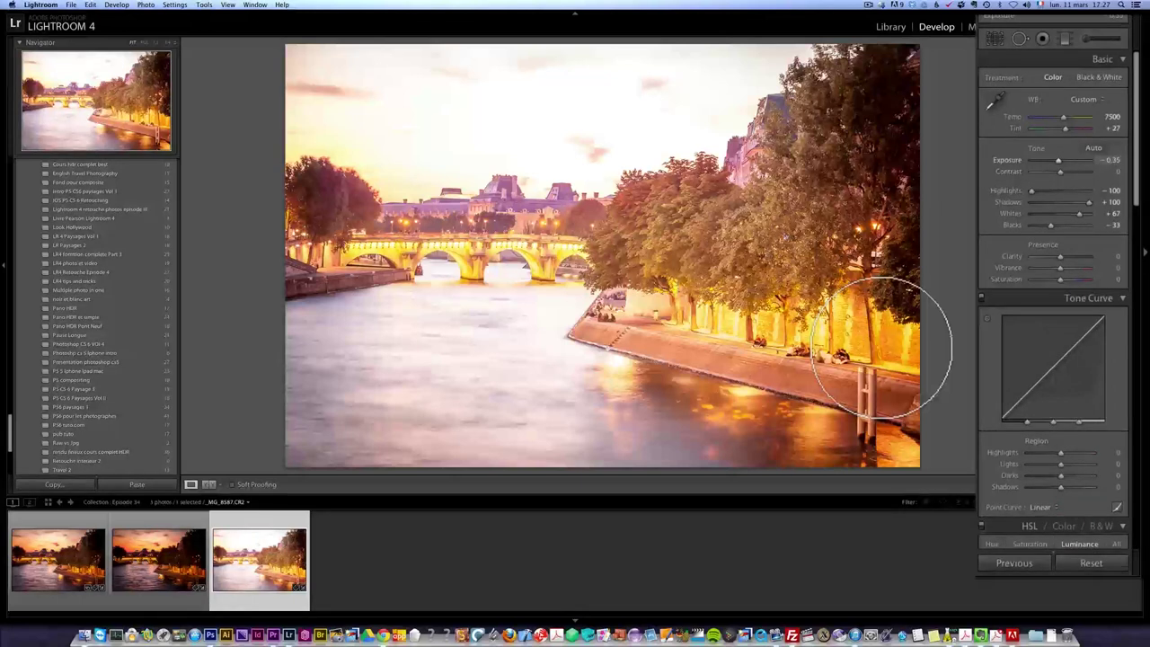
key(shift+minus)
key(shift+minus)
key(shift+minus)
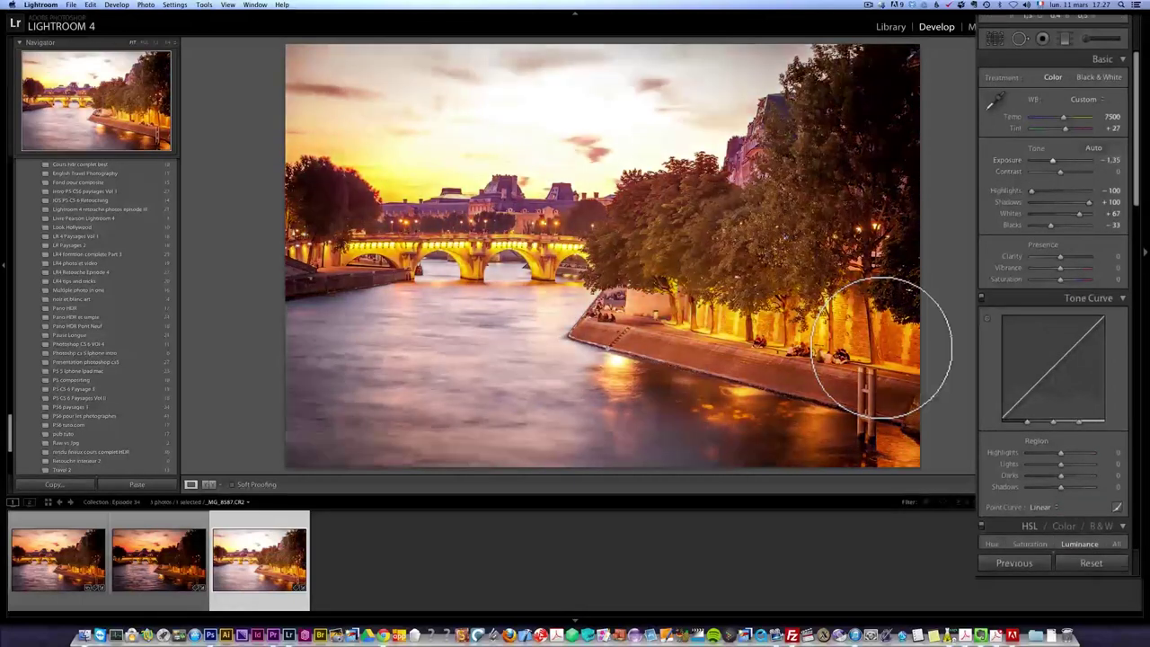
key(Left)
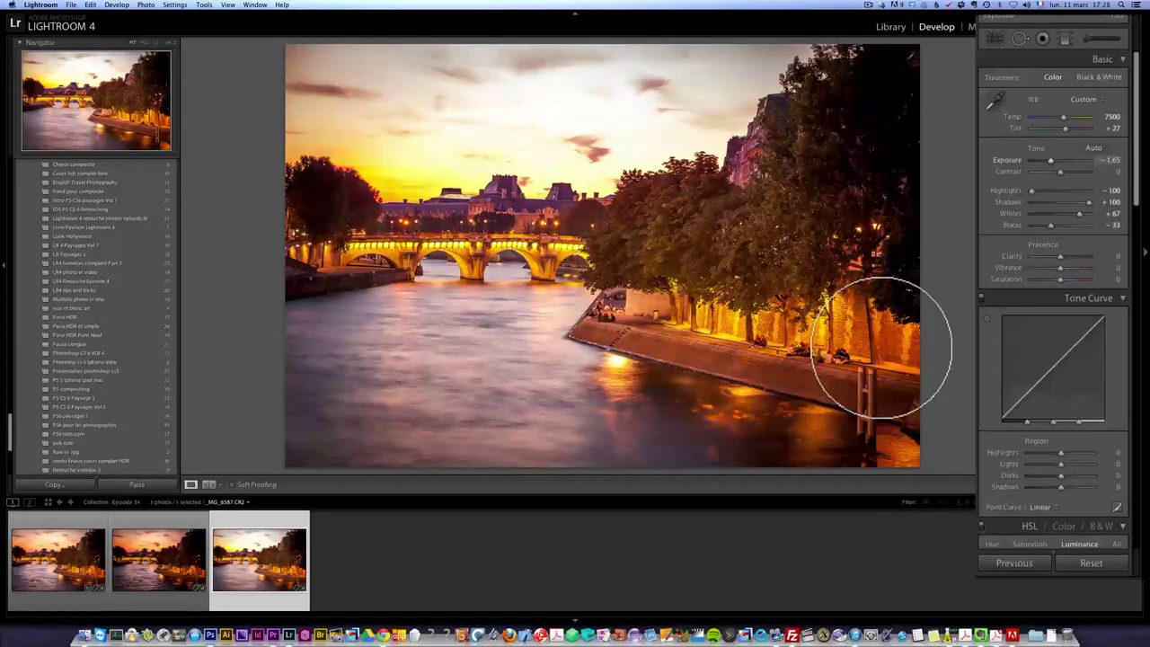
scroll(99, 315, up, 1)
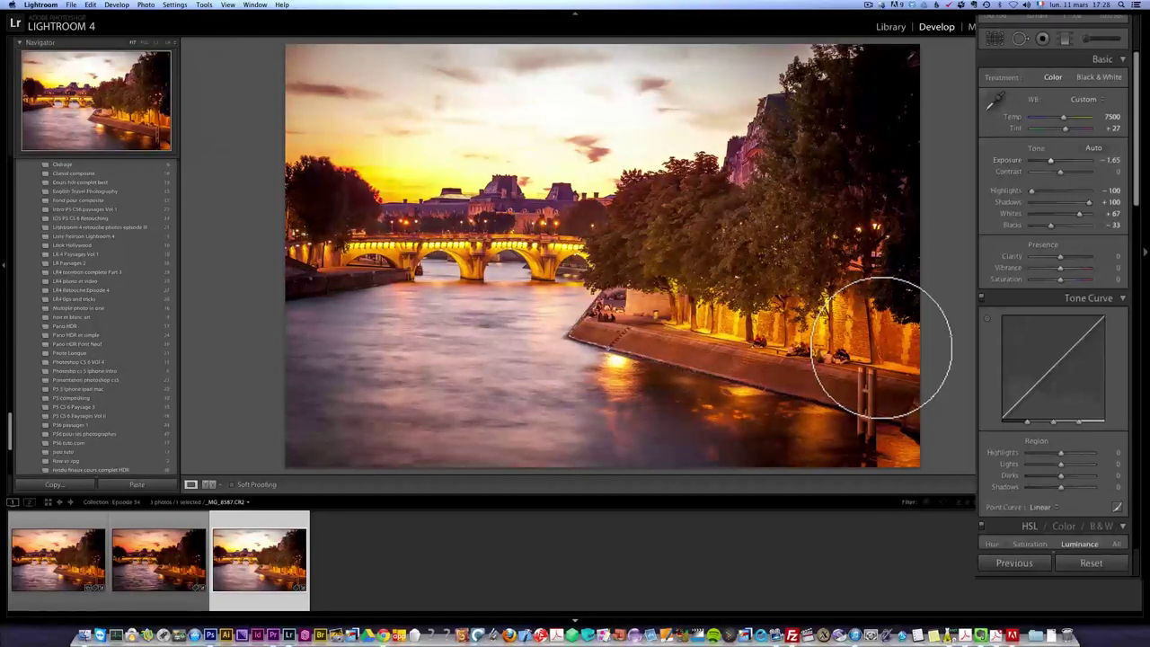
Select all three exposures and open them as layers of one document in Photoshop.
key(super+a)
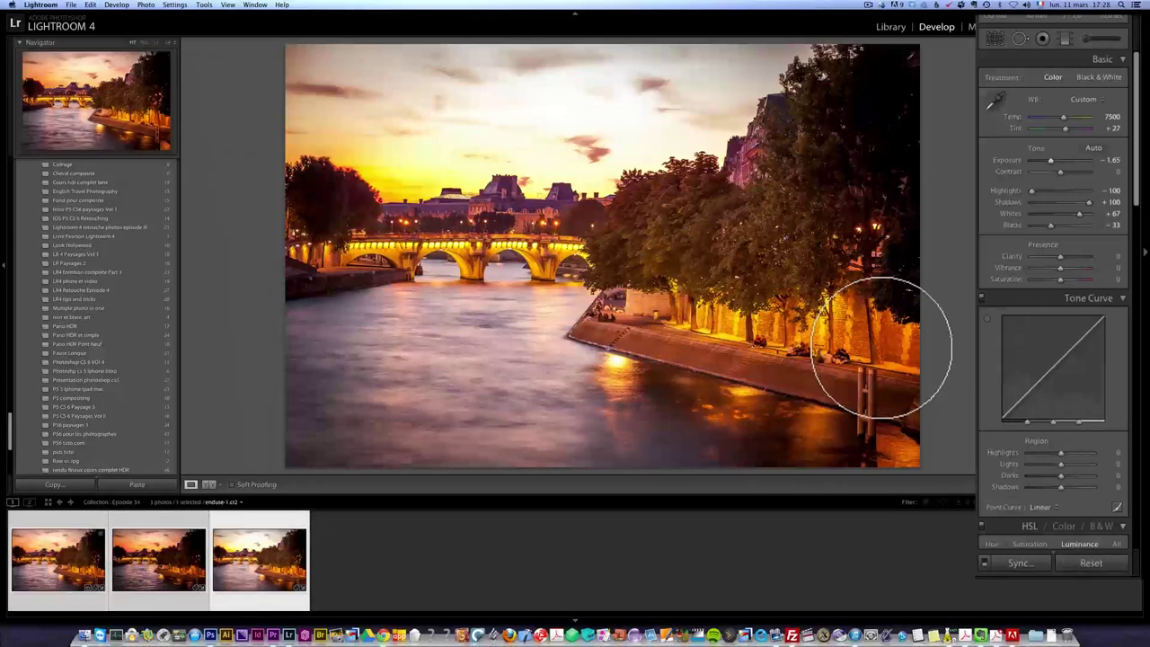
right_click(53, 559)
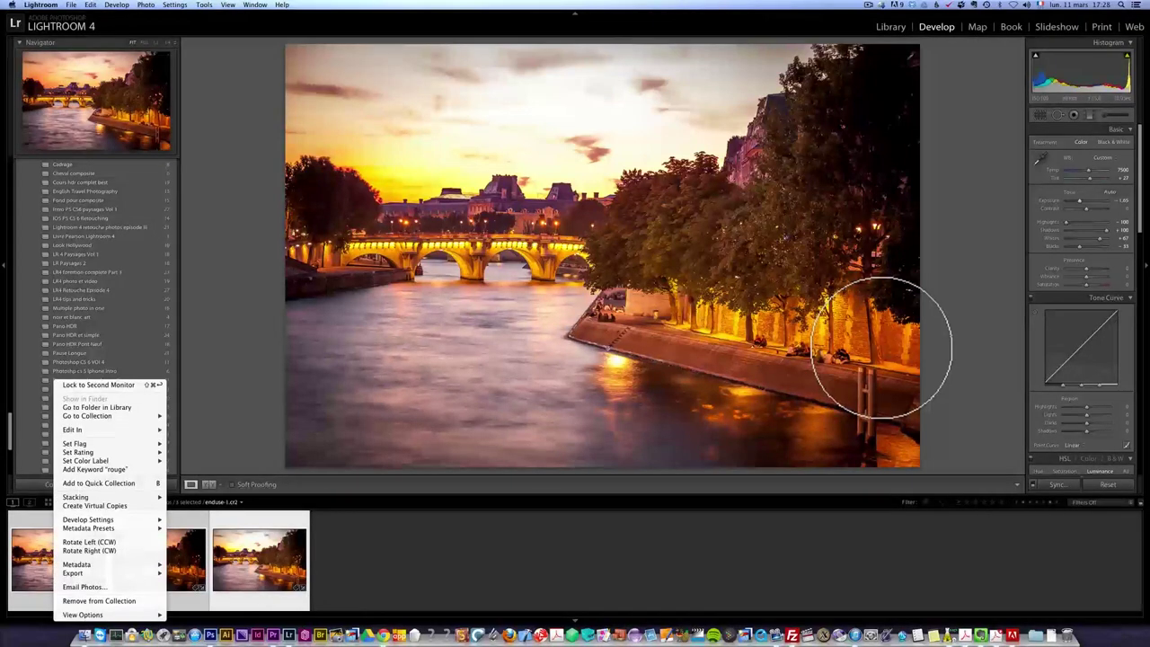
mouse_move(90, 429)
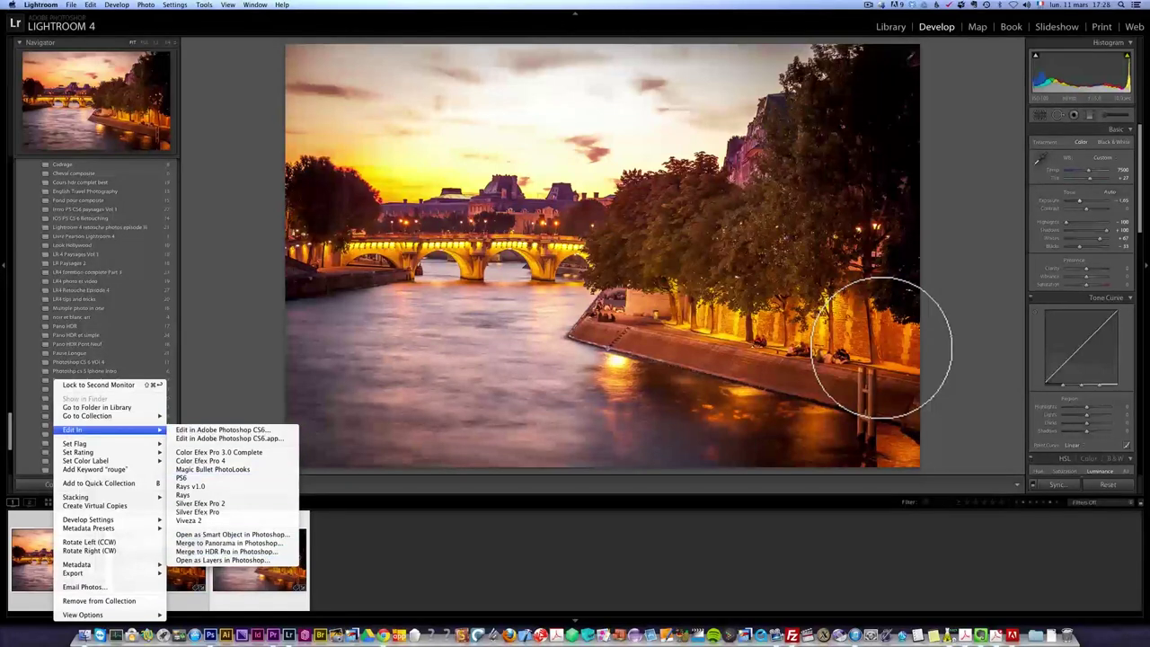
click(225, 559)
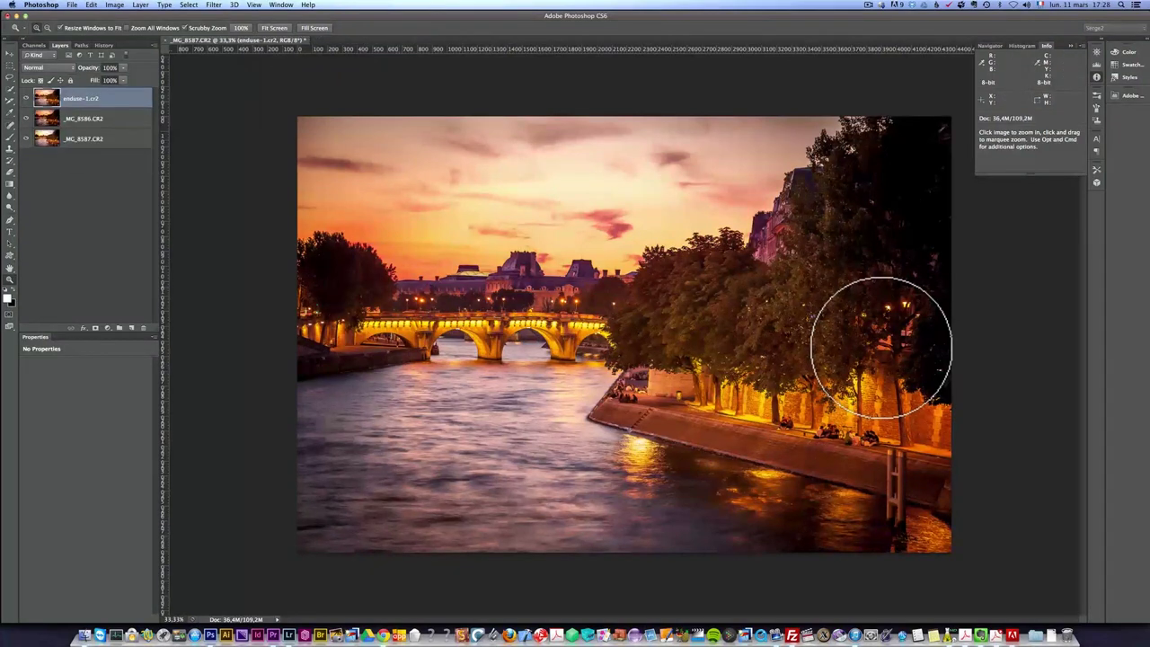
Check the top layer by toggling its visibility and rename it Normal.
double_click(82, 99)
key(Return)
click(26, 98)
click(26, 98)
double_click(82, 99)
text(Normal)
key(Return)
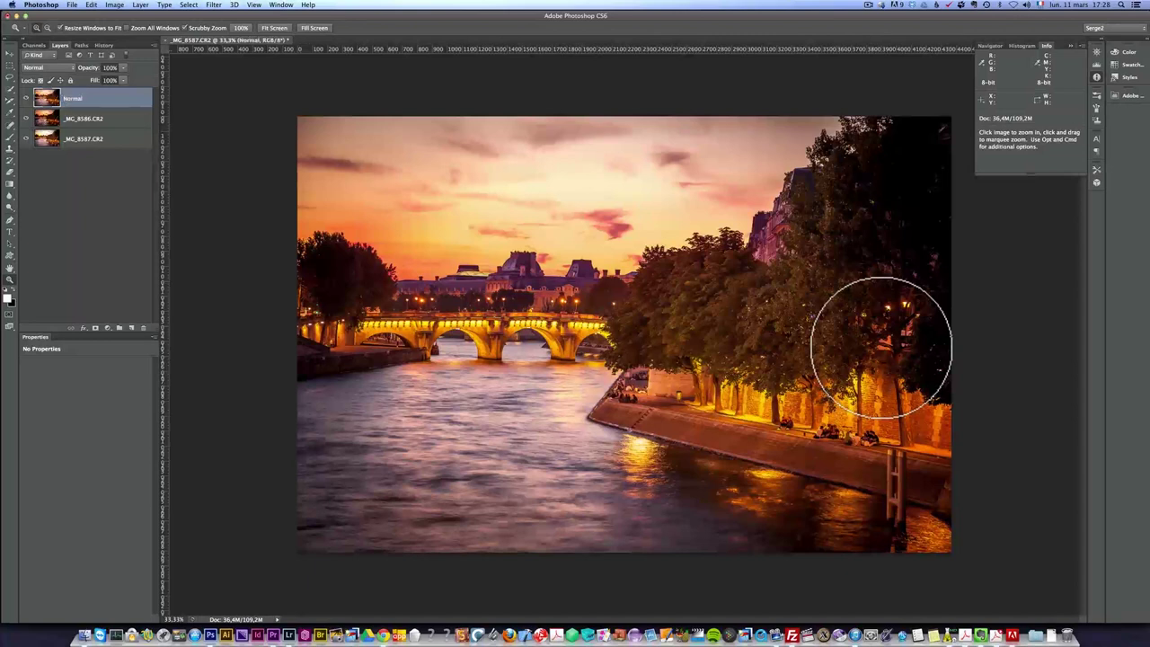
Move the Normal layer below the _MG_8586.CR2 layer and rename the darker layer, now topmost, Black.
drag(88, 98, 88, 128)
click(88, 98)
double_click(86, 98)
text(Dlack)
key(Return)
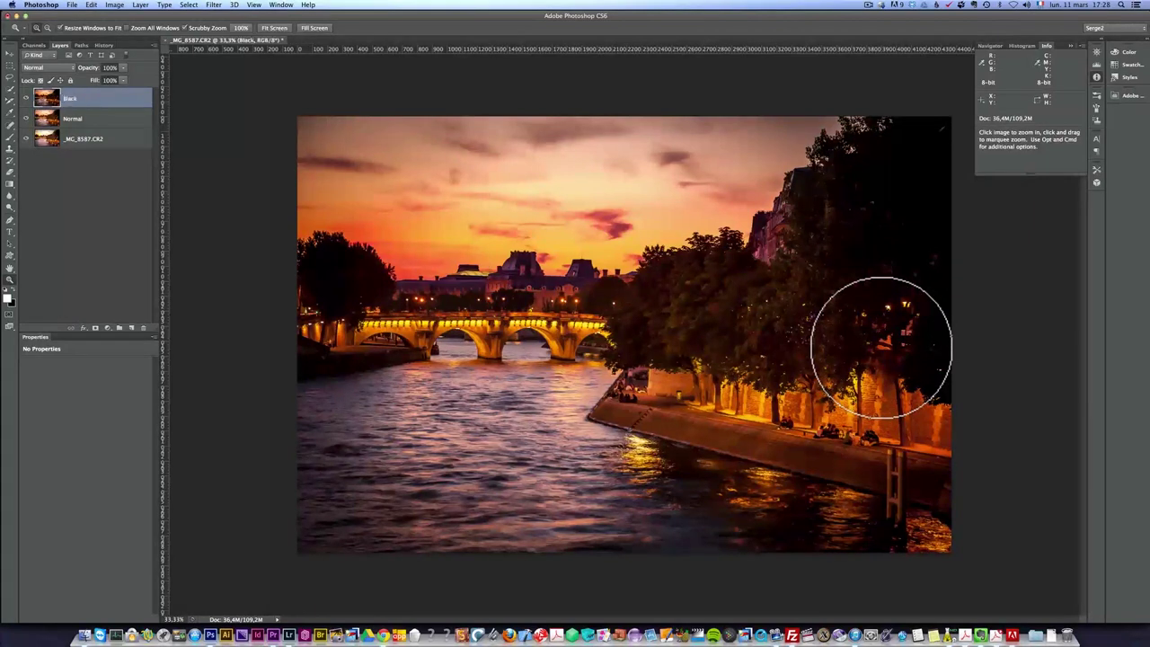
Rename the _MG_8587.CR2 layer as Light.
double_click(83, 138)
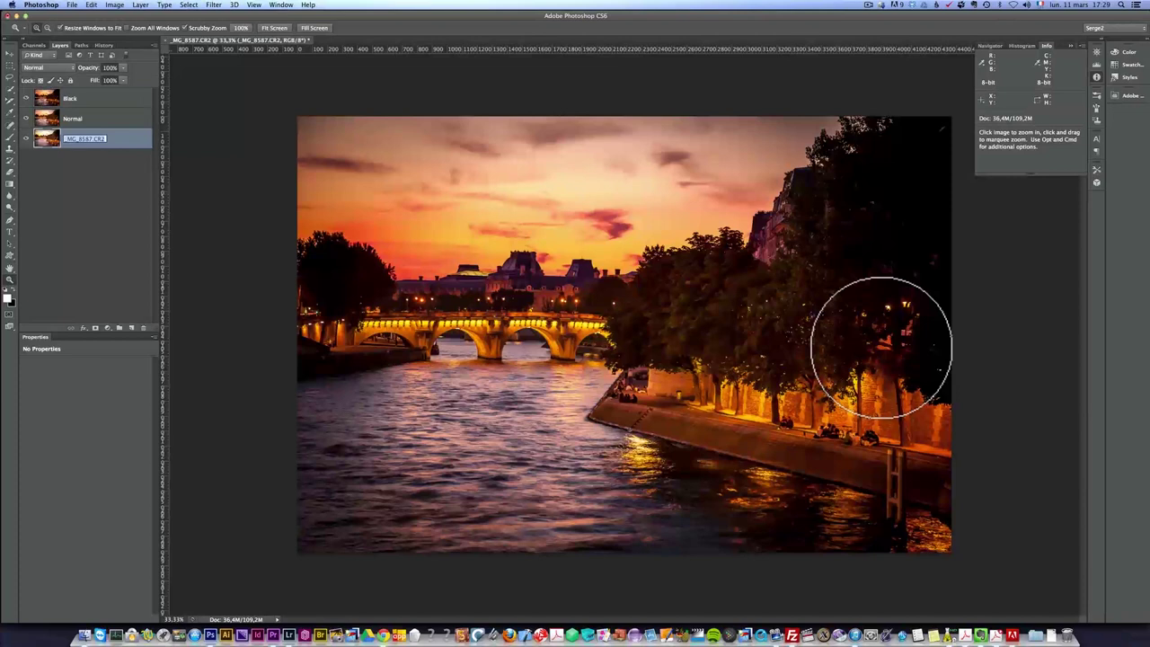
text(LLight)
key(Return)
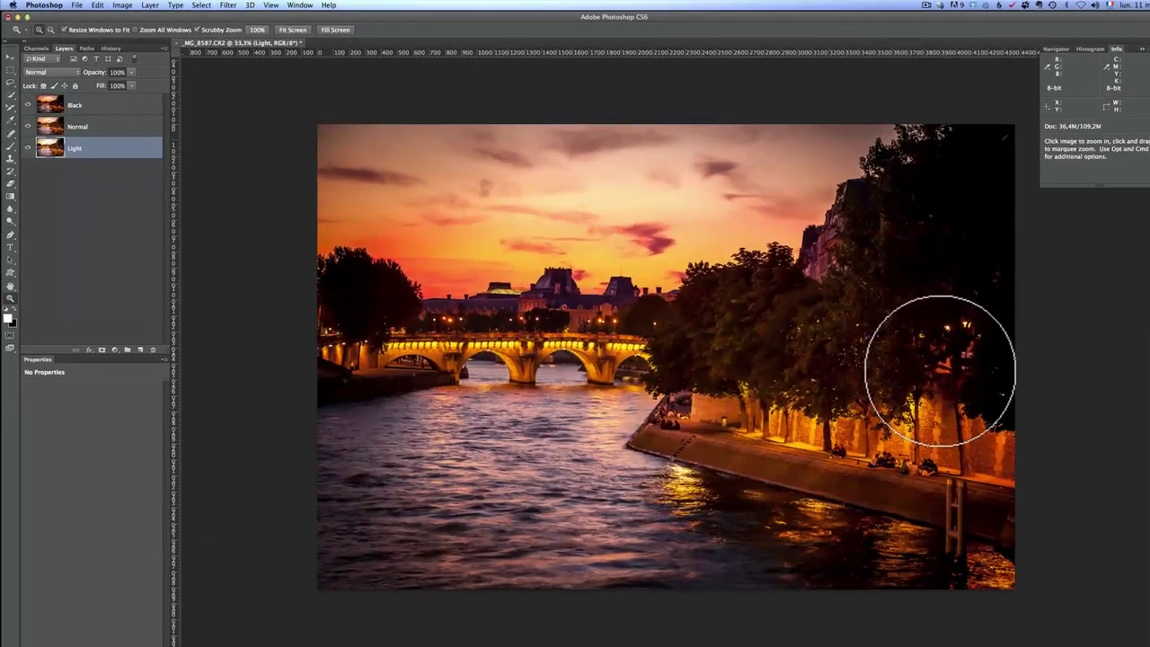
Select the Black layer and add a black-filled layer mask that hides all of it.
click(74, 99)
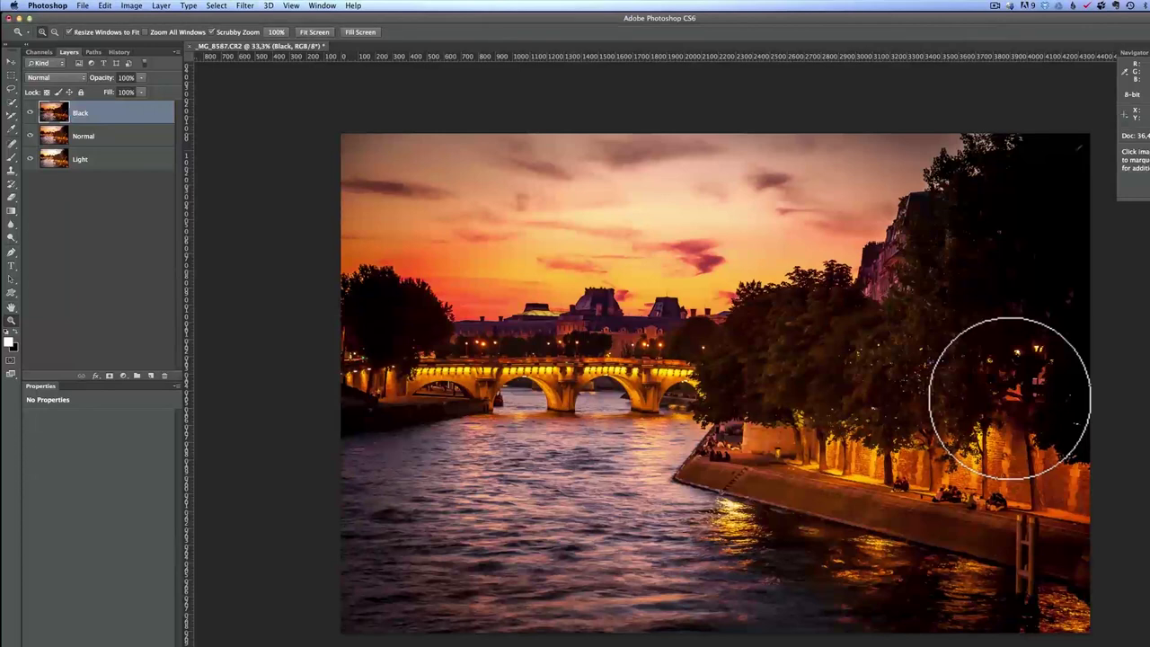
key(alt+bracketleft)
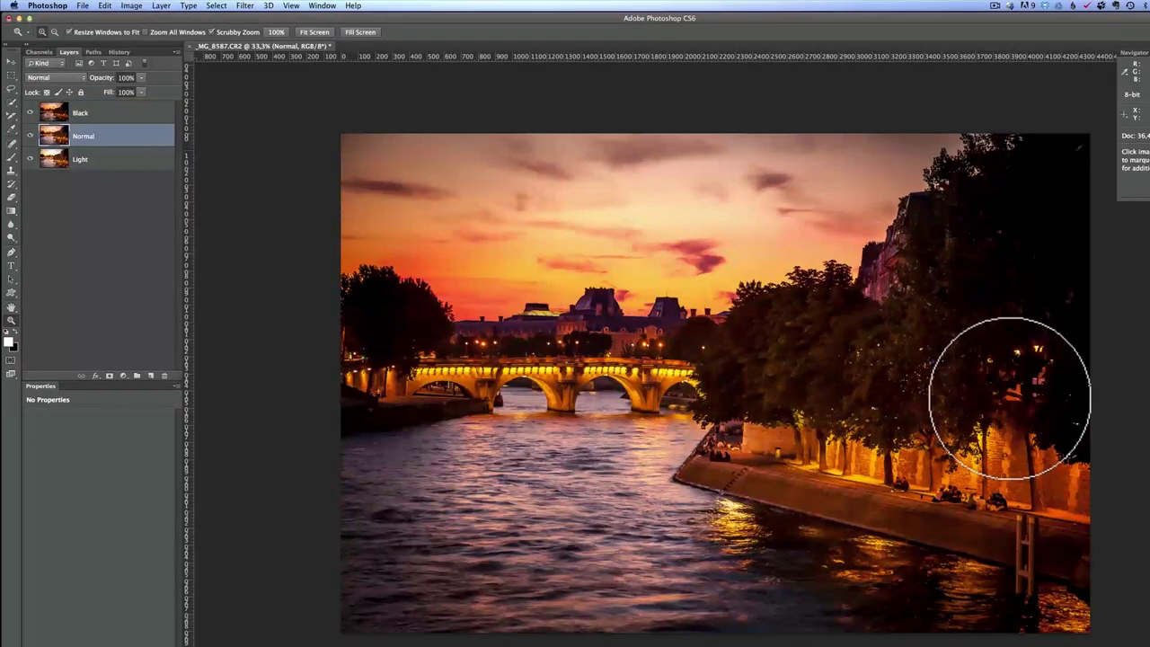
key(alt+bracketleft)
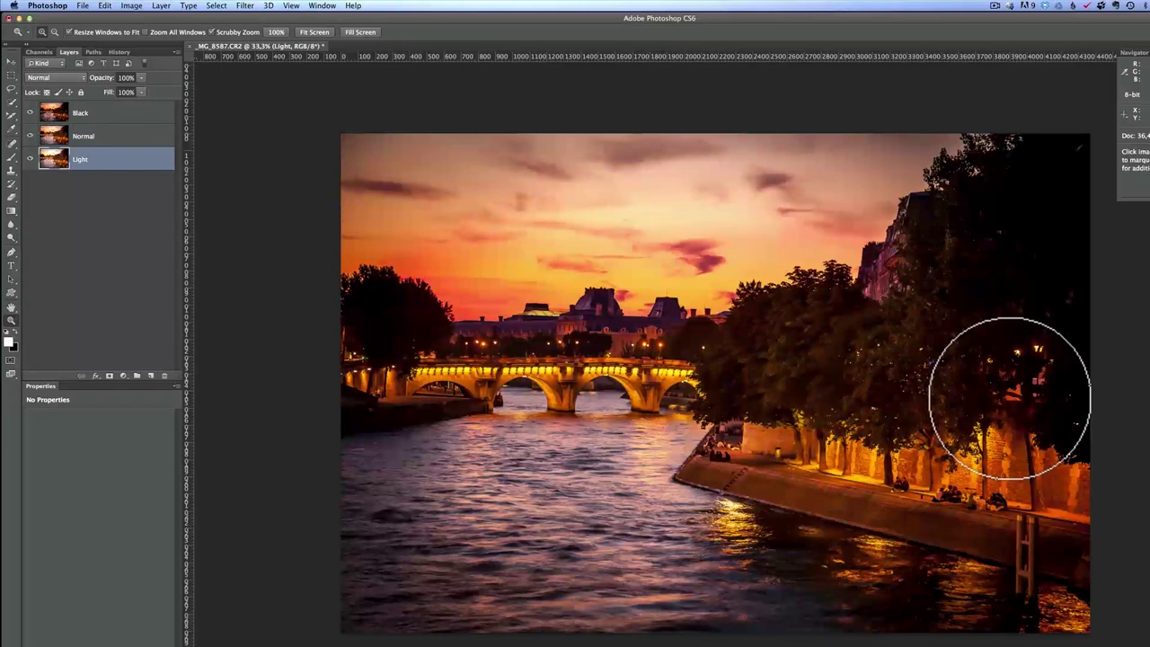
key(alt+period)
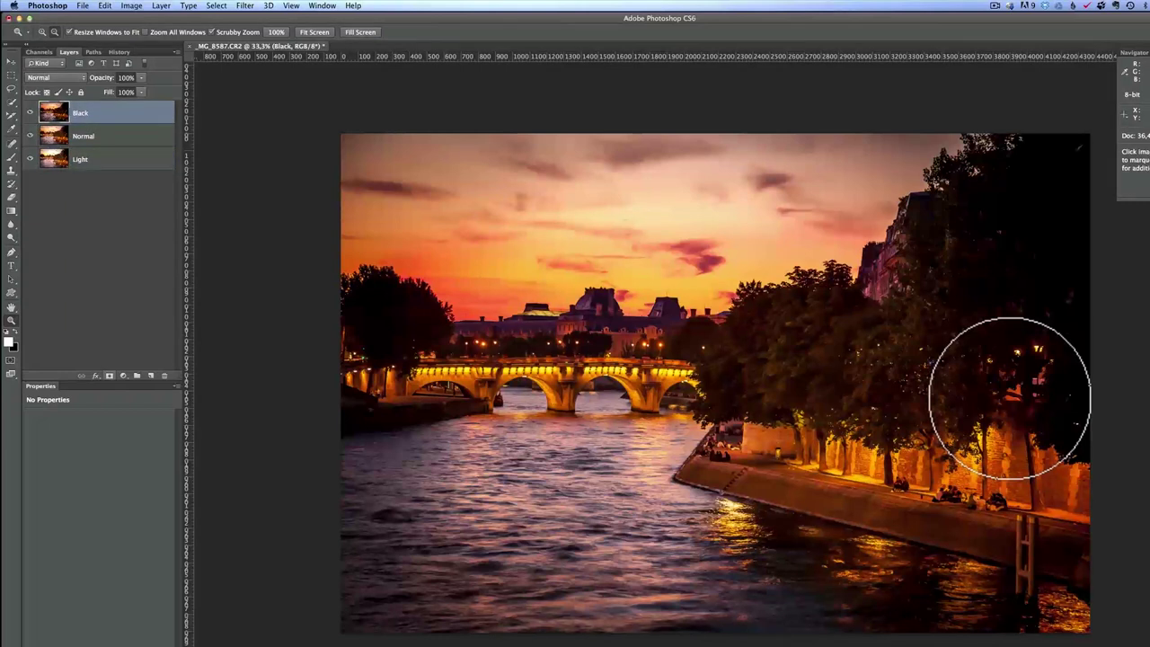
alt+click(108, 375)
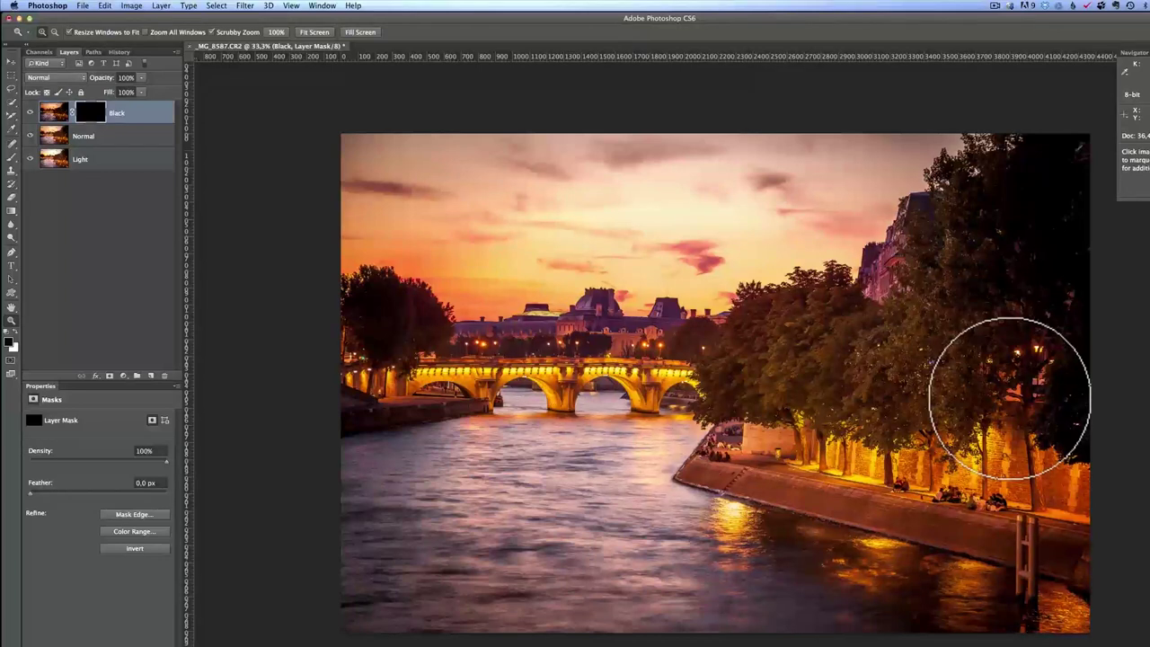
Set up the Brush tool at 46% opacity with white as the foreground colour for the Black layer's mask.
key(b)
click(12, 157)
click(52, 156)
key(8)
key(4)
key(6)
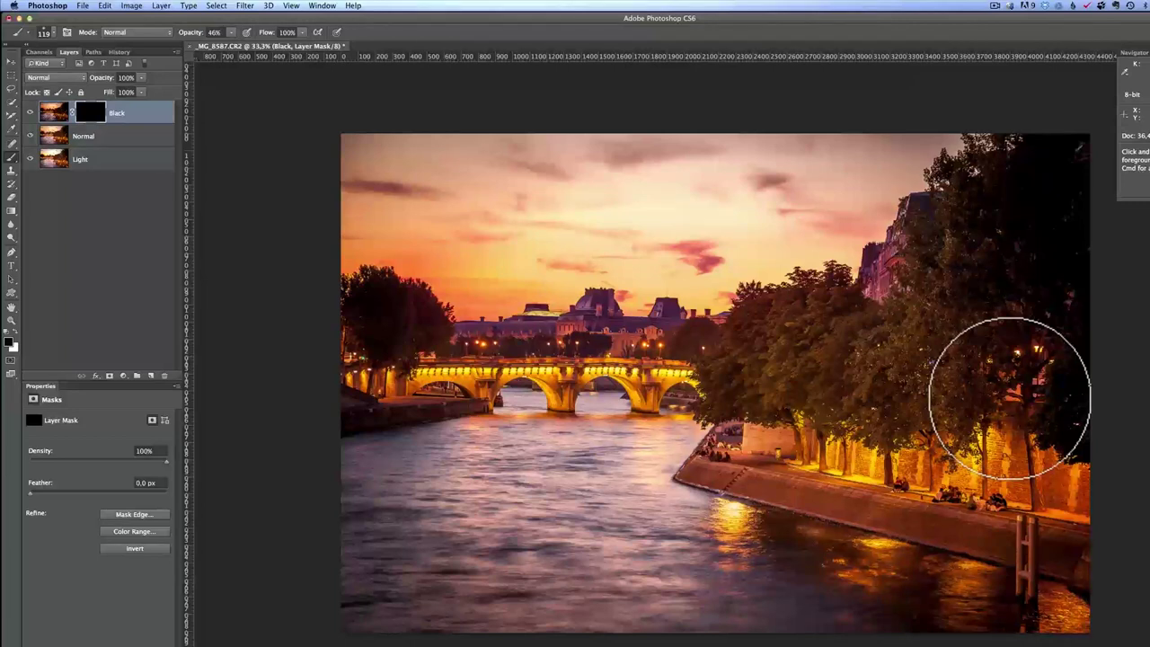
key(x)
Paint white on the Black layer's mask over the sky above the bridge to reveal the darker clouds.
mouse_move(549, 287)
mouse_down()
mouse_move(606, 287)
mouse_move(530, 285)
mouse_up()
key(z)
click(496, 298)
click(496, 297)
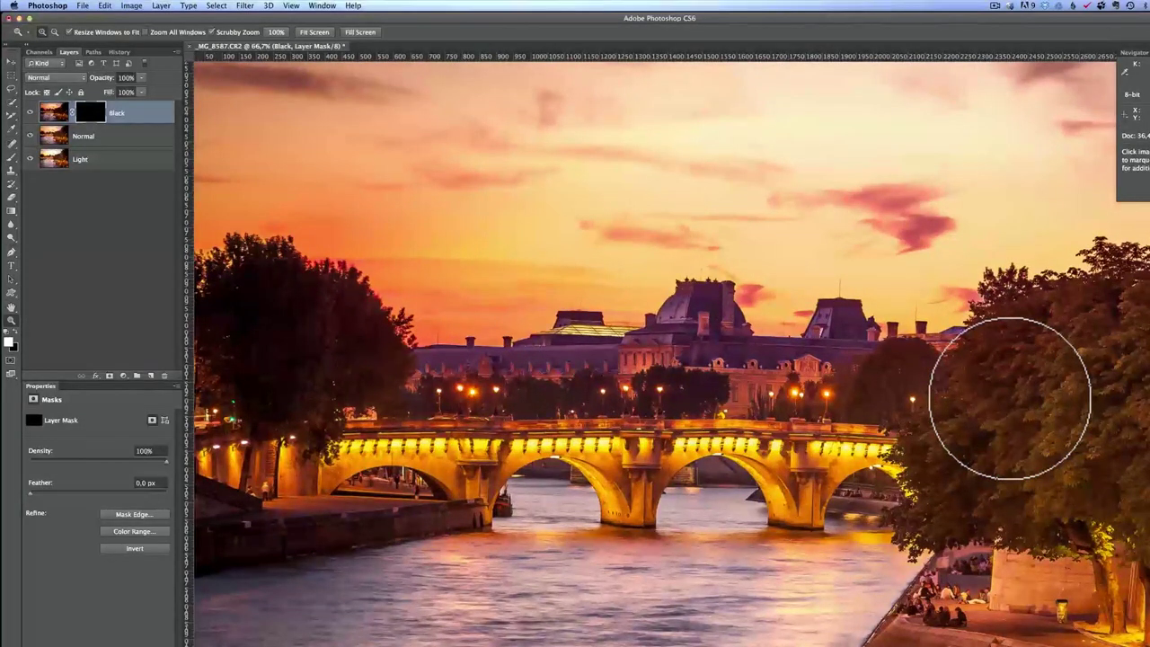
key(b)
mouse_move(444, 279)
mouse_down()
mouse_move(377, 291)
mouse_move(394, 304)
mouse_move(319, 253)
mouse_move(234, 242)
mouse_move(368, 281)
mouse_move(409, 317)
mouse_move(297, 216)
mouse_move(221, 188)
mouse_move(338, 269)
mouse_move(243, 218)
mouse_up()
mouse_move(600, 243)
mouse_down()
mouse_move(430, 251)
mouse_move(762, 250)
mouse_move(210, 210)
mouse_move(359, 190)
mouse_move(767, 256)
mouse_move(817, 253)
mouse_move(477, 246)
mouse_up()
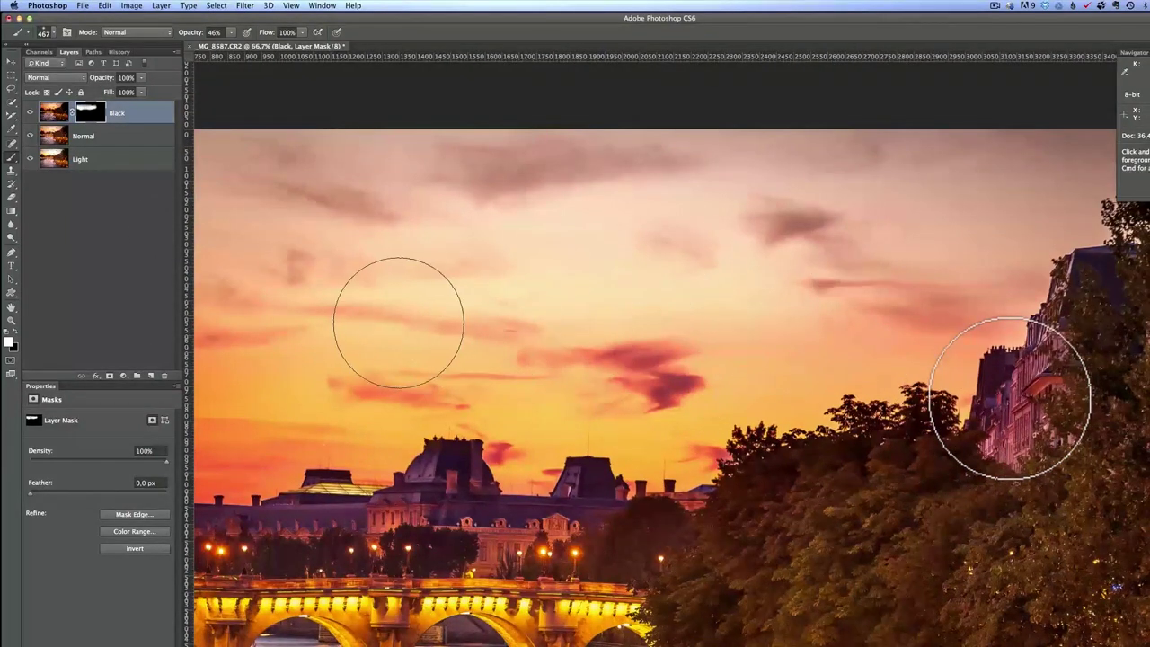
Extend the white painting on the Black layer's mask to the rest of the sky with a larger brush.
key(z)
alt+click(1009, 398)
alt+click(1010, 398)
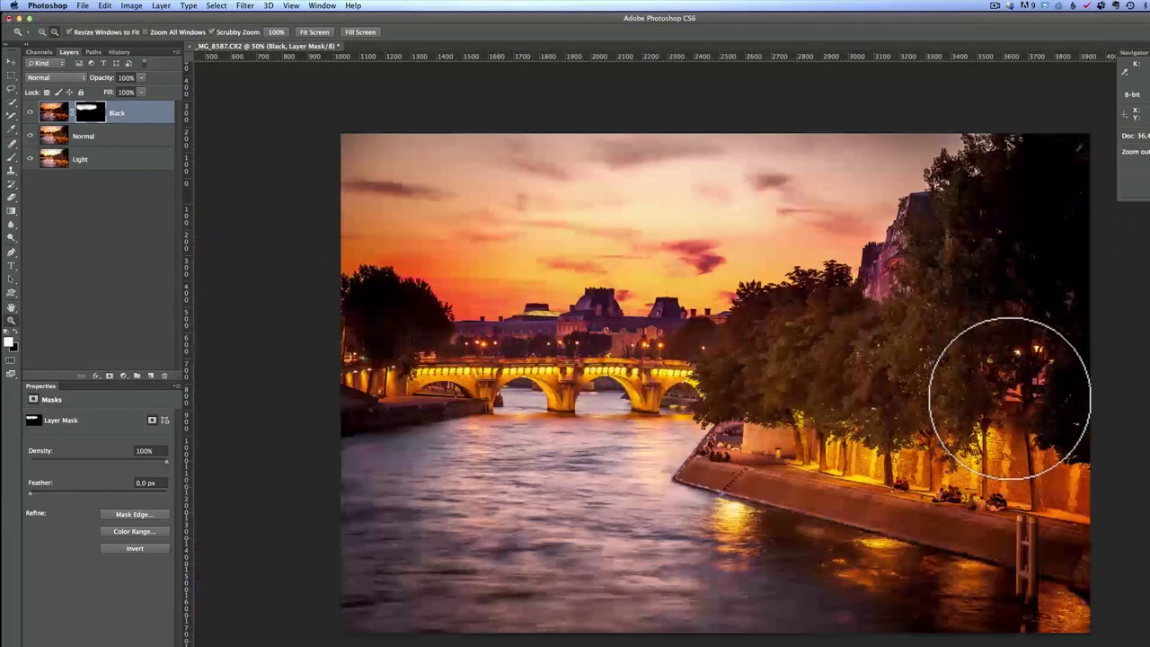
key(b)
drag(533, 211, 544, 211)
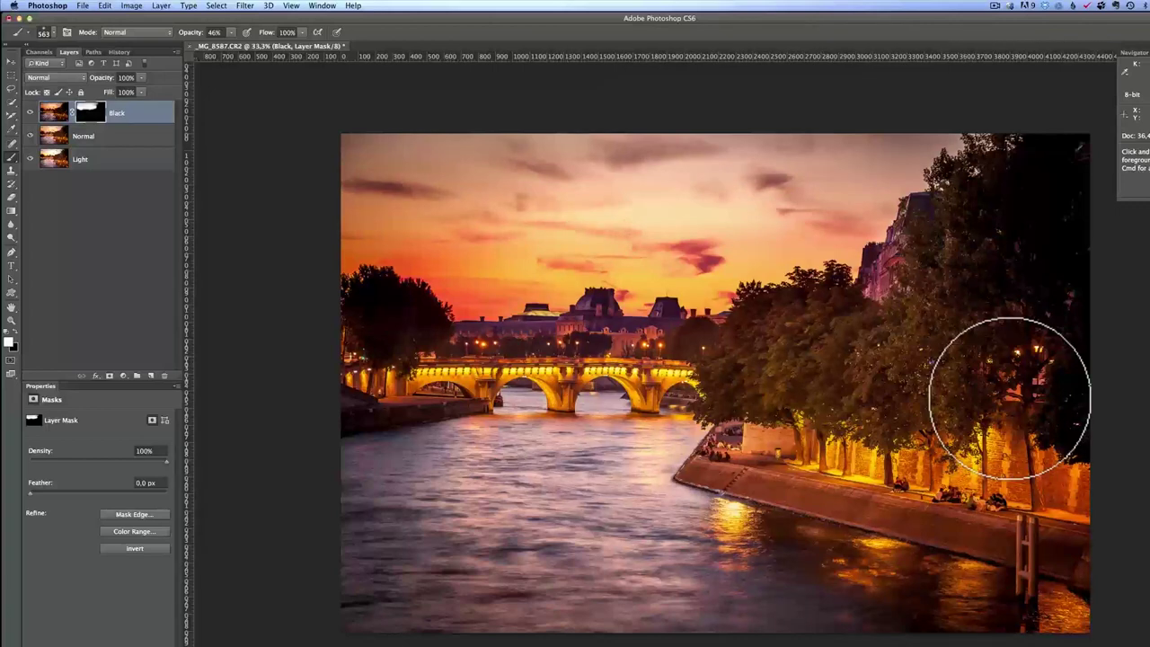
Toggle the Black layer's visibility to compare the sky and left-bank tree with and without it, in full view and at 100%.
key(super+comma)
key(super+comma)
key(super+comma)
key(z)
click(464, 312)
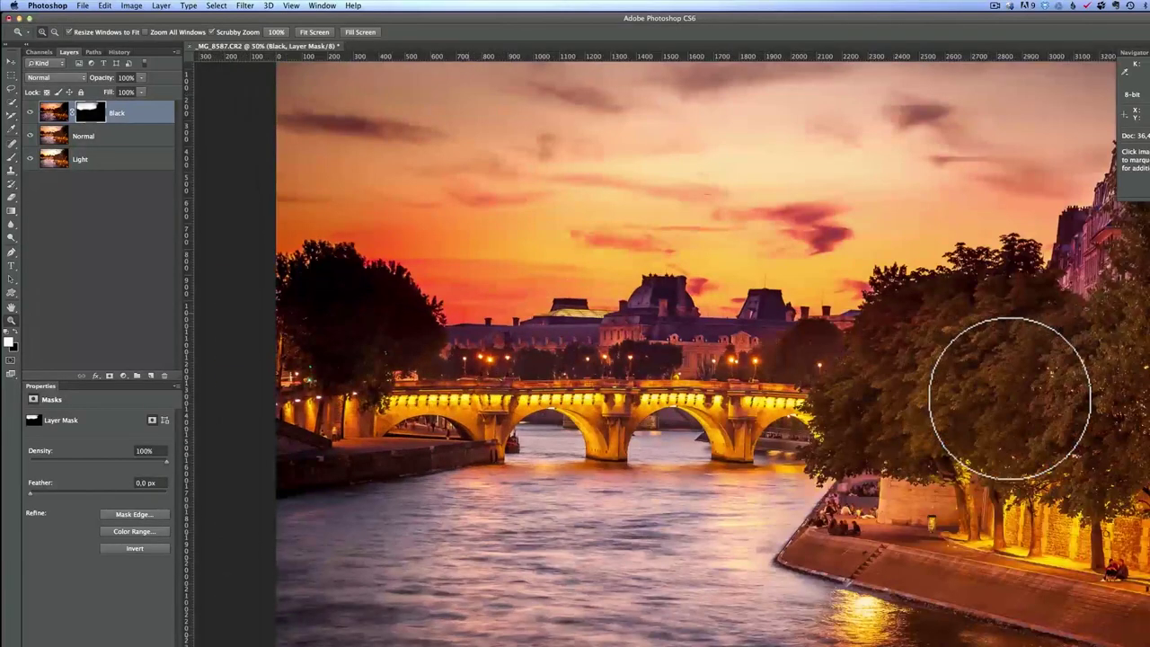
click(464, 312)
click(463, 312)
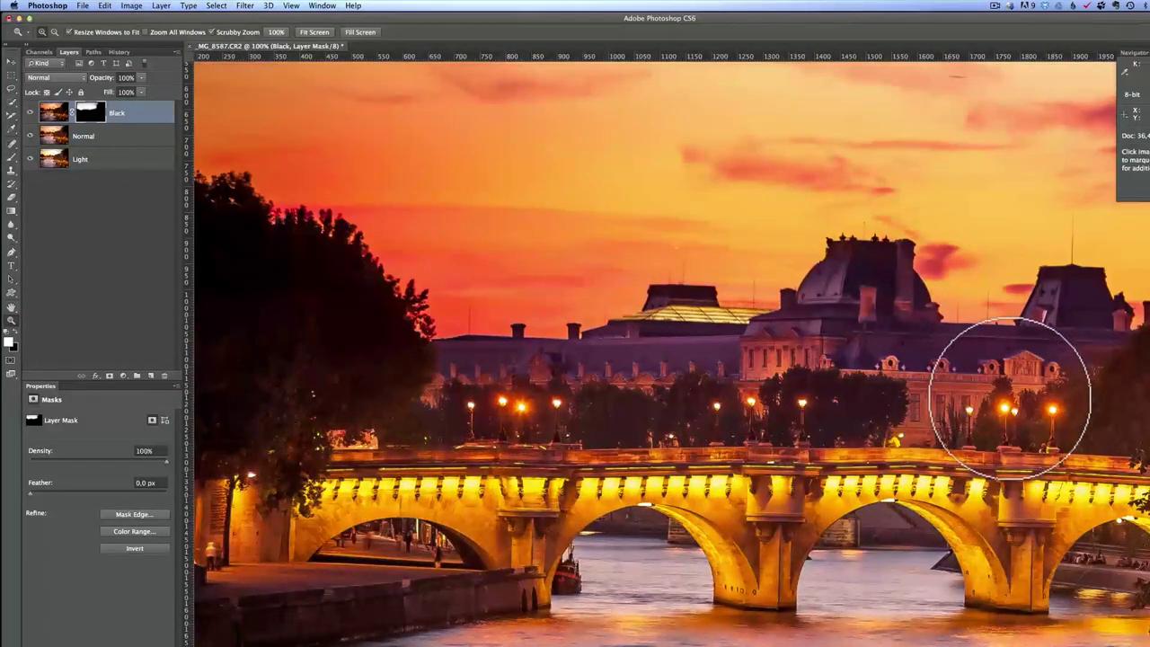
key(super+comma)
key(super+comma)
key(super+comma)
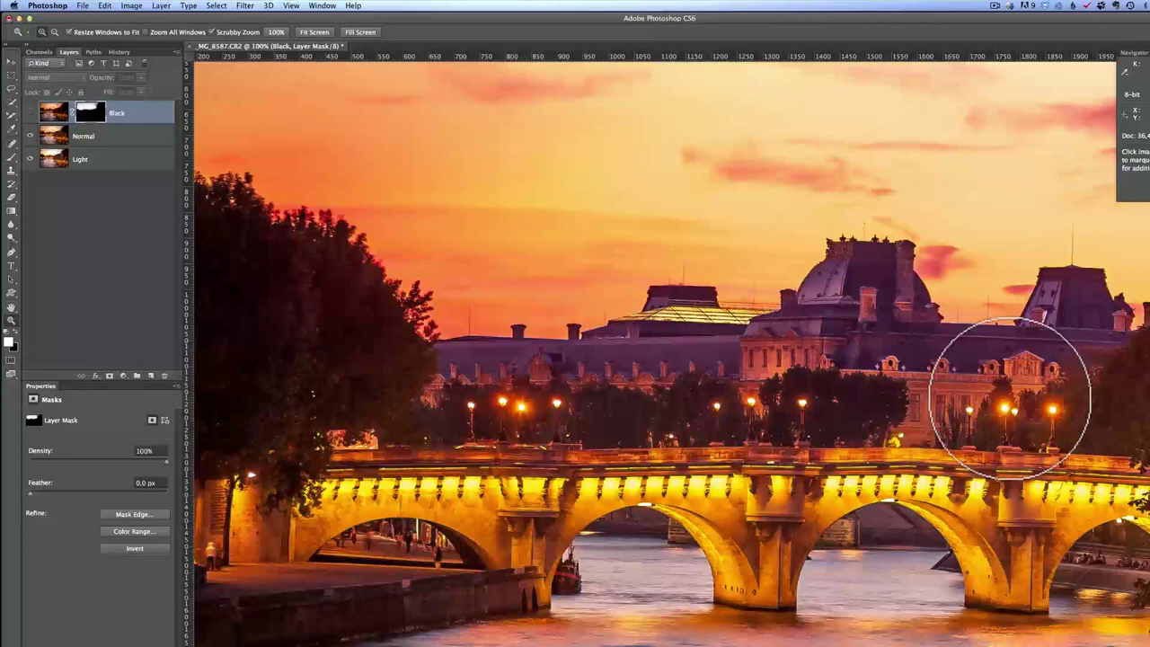
key(super+comma)
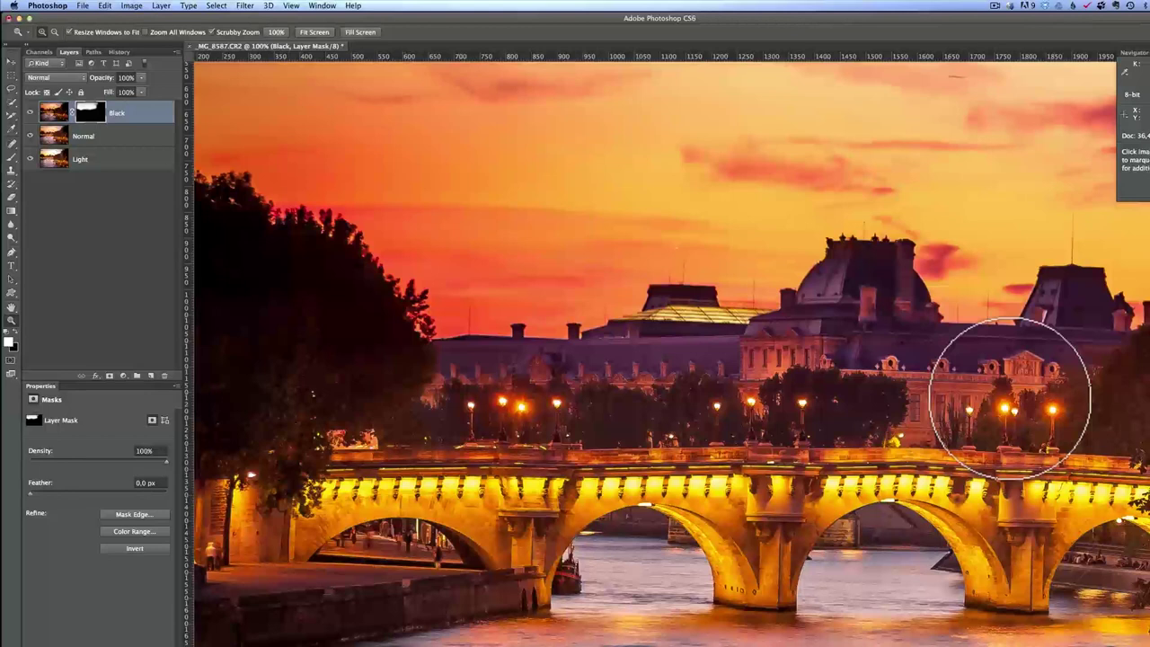
Paint black on the Black layer's mask over the left-bank tree to bring back its lighter foliage, and check the whole picture.
key(b)
mouse_move(309, 310)
mouse_down()
mouse_move(326, 310)
mouse_move(269, 310)
mouse_move(289, 310)
mouse_up()
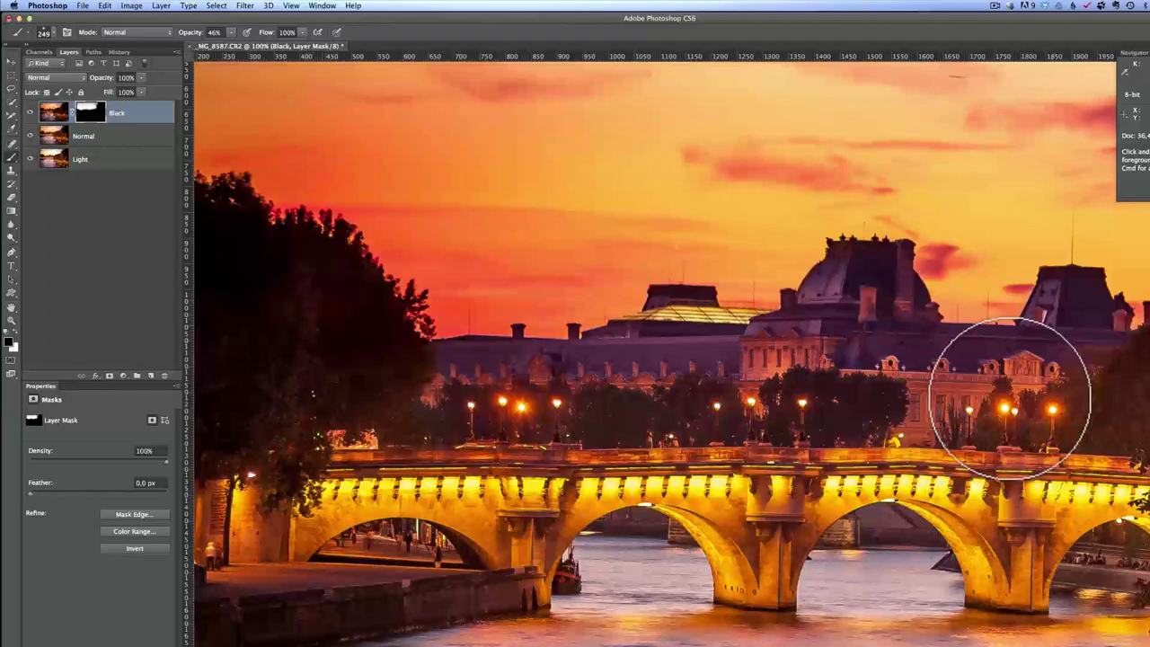
scroll(1010, 398, left, 5)
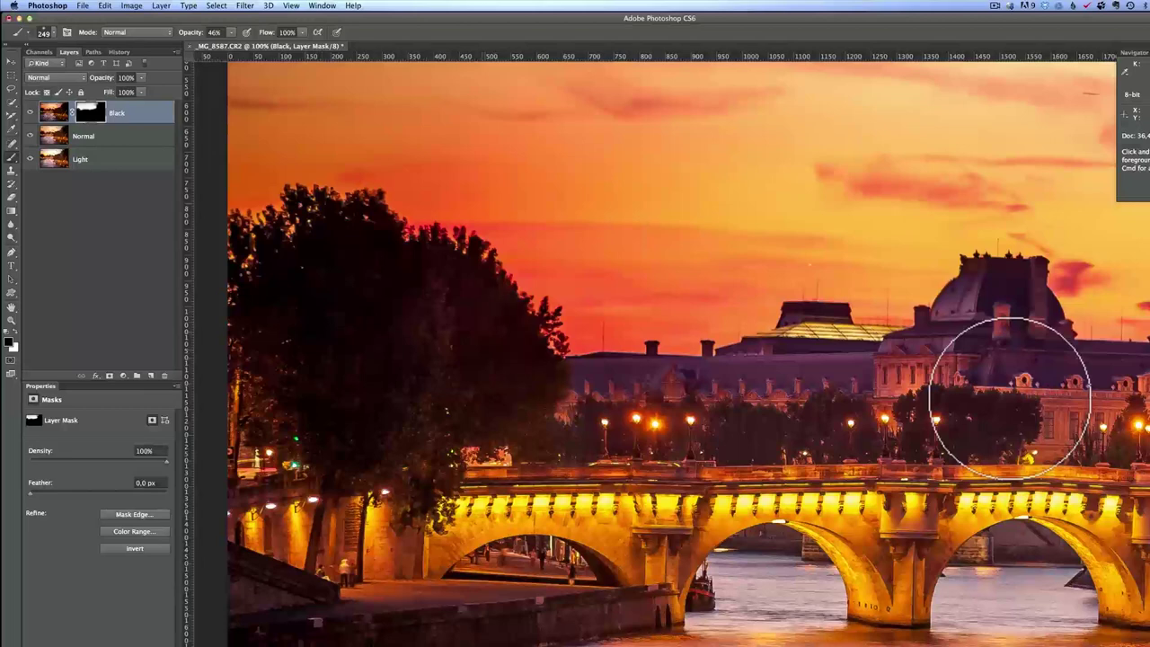
scroll(1010, 397, right, 20)
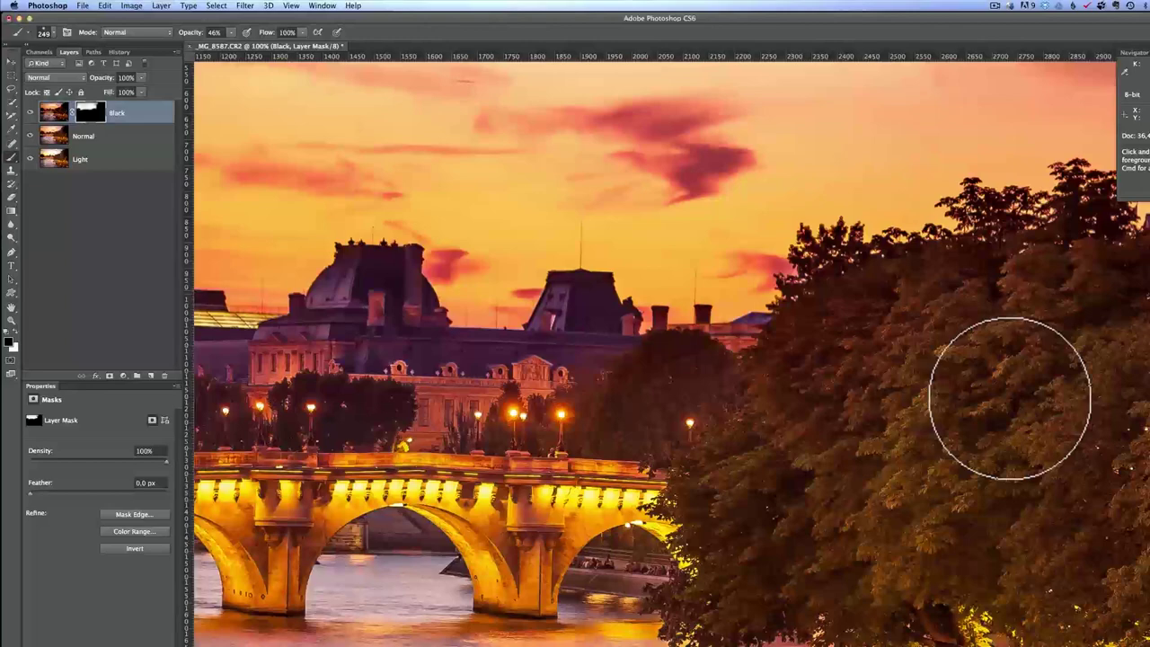
key(z)
alt+click(1010, 398)
alt+click(1009, 398)
alt+click(1009, 398)
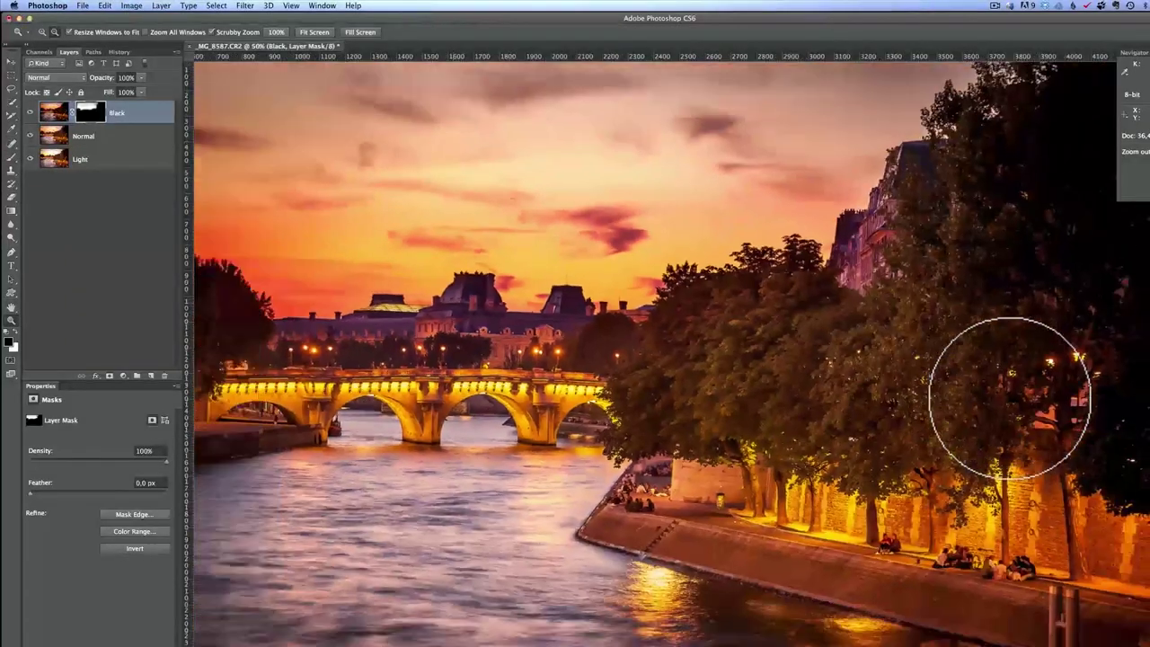
alt+click(1011, 398)
click(1010, 398)
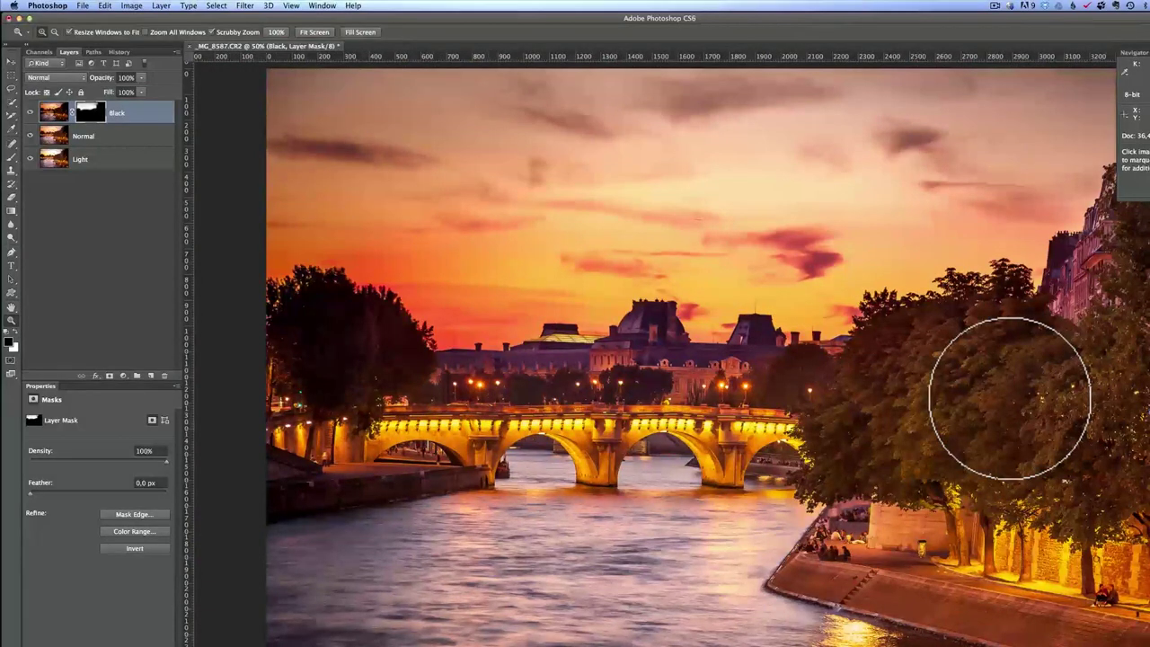
Compare the picture with and without the Black layer, and add a white layer mask to the Normal layer.
key(super+comma)
key(super+comma)
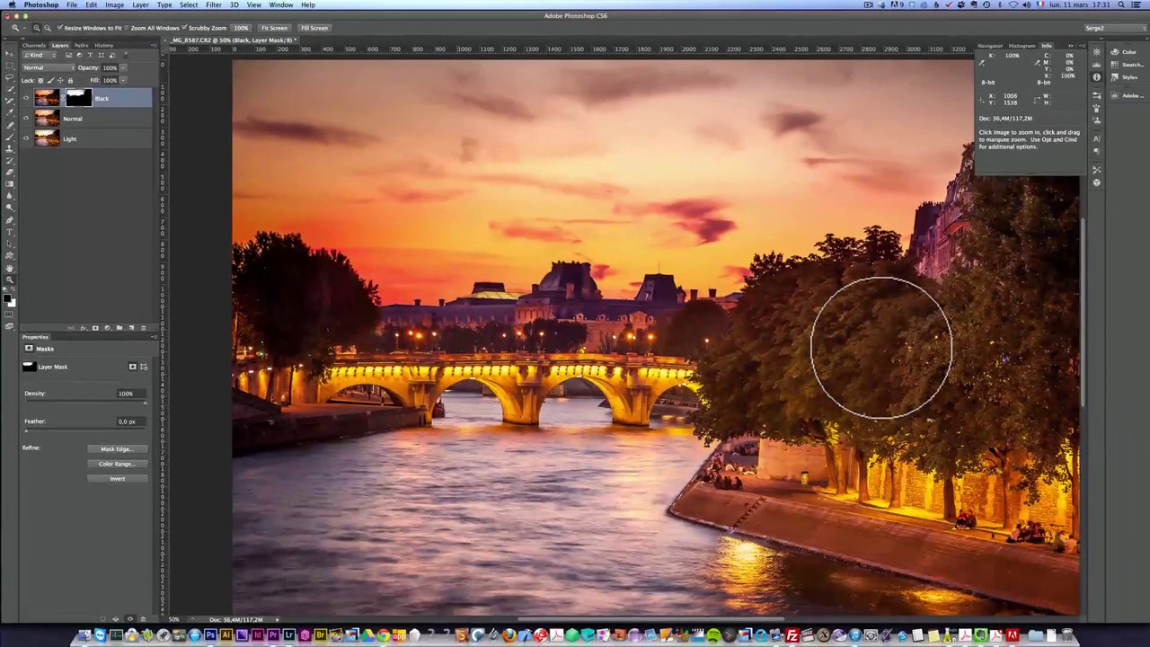
key(alt+bracketleft)
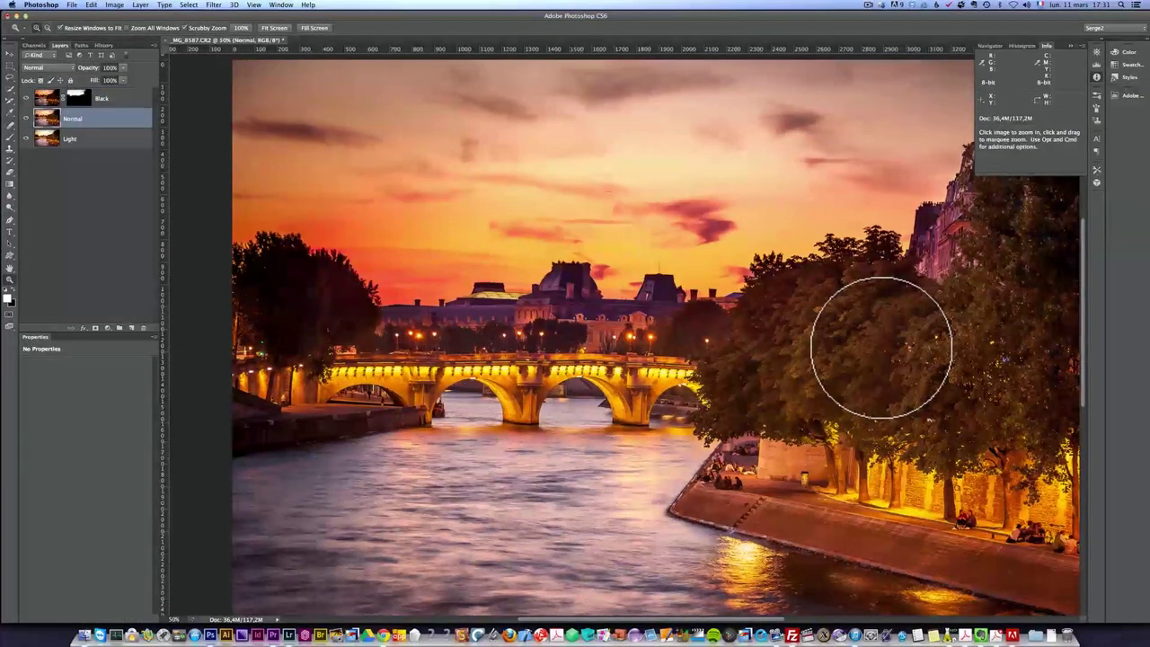
click(95, 328)
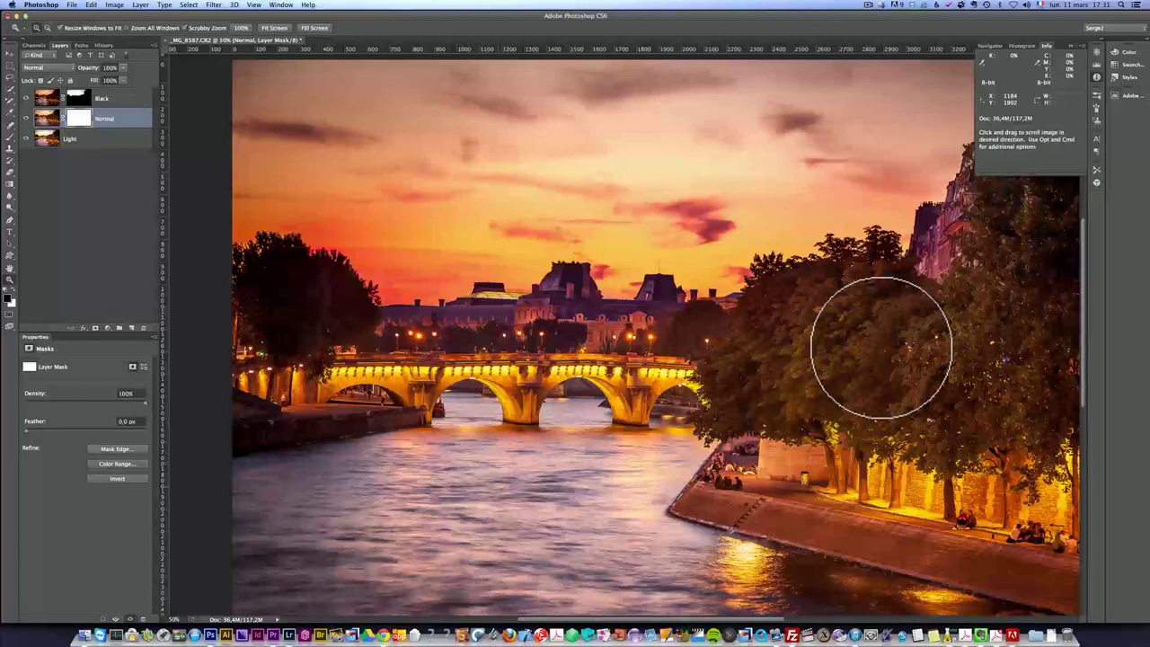
scroll(880, 347, down, 5)
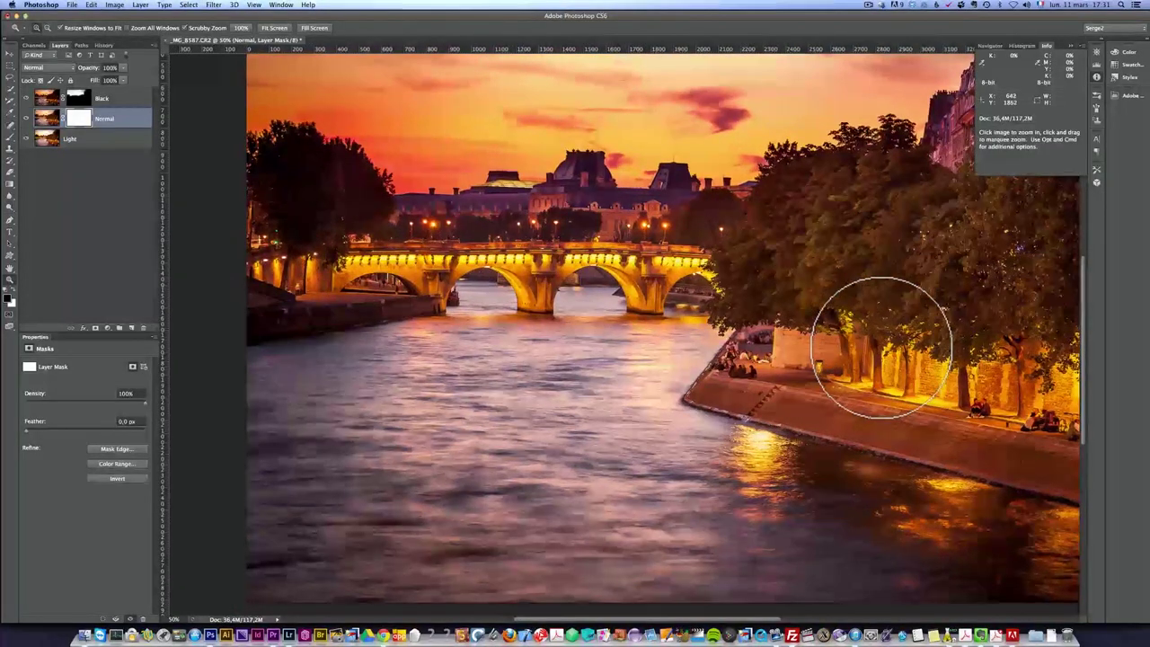
Paint black at 100% opacity on the Normal layer's mask over the river to reveal the Light layer's smoother water.
key(b)
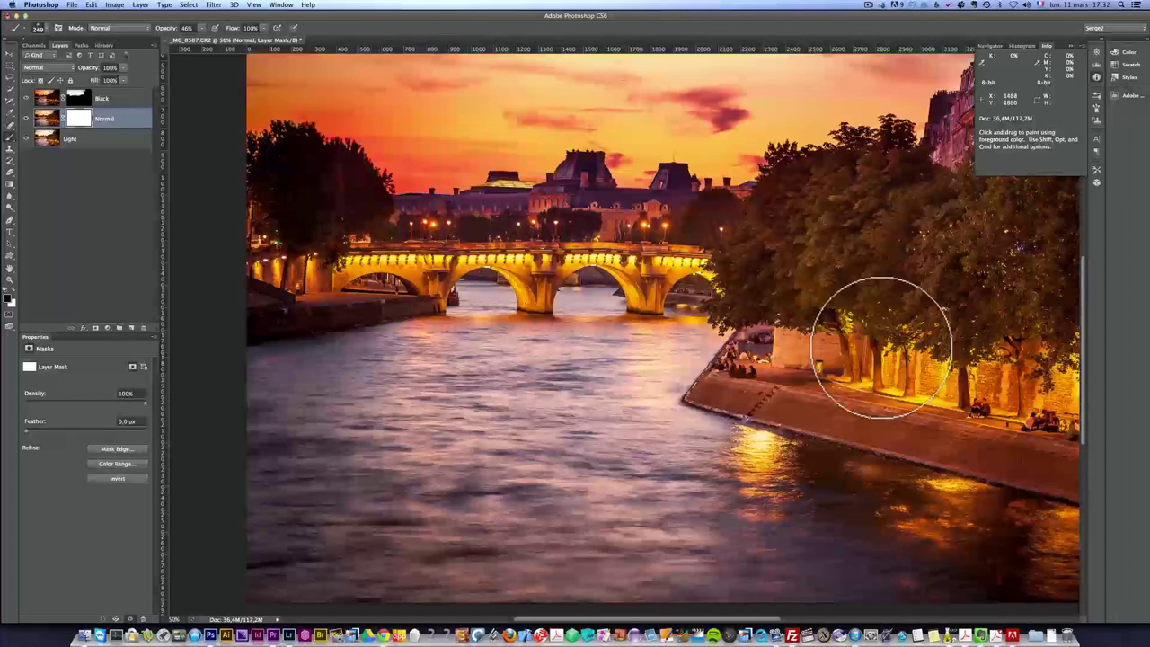
drag(518, 405, 532, 404)
key(0)
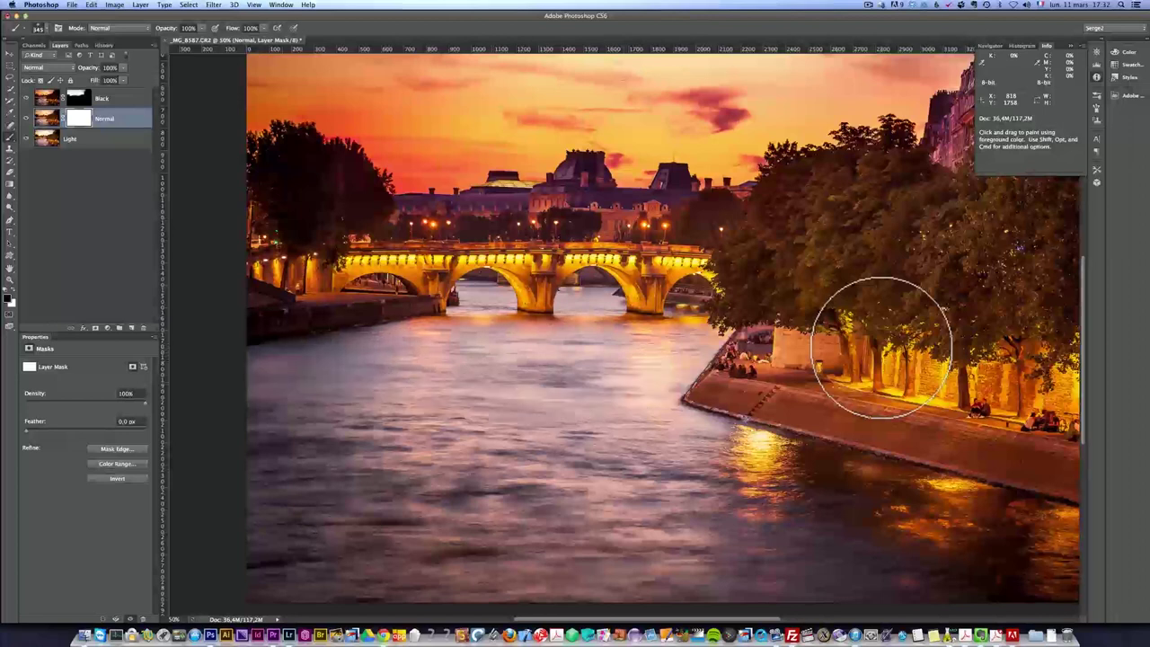
mouse_move(287, 512)
mouse_down()
mouse_move(409, 539)
mouse_move(431, 562)
mouse_move(759, 557)
mouse_up()
mouse_move(710, 473)
mouse_down()
mouse_move(790, 481)
mouse_move(1033, 544)
mouse_move(575, 512)
mouse_move(706, 457)
mouse_up()
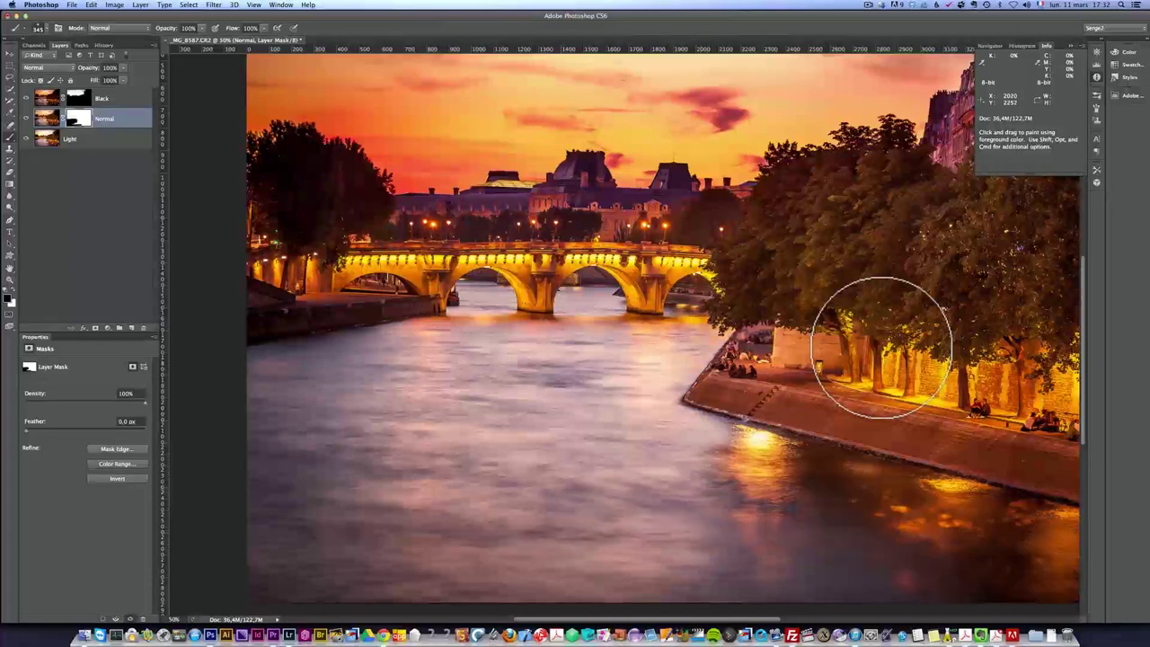
drag(703, 452, 635, 472)
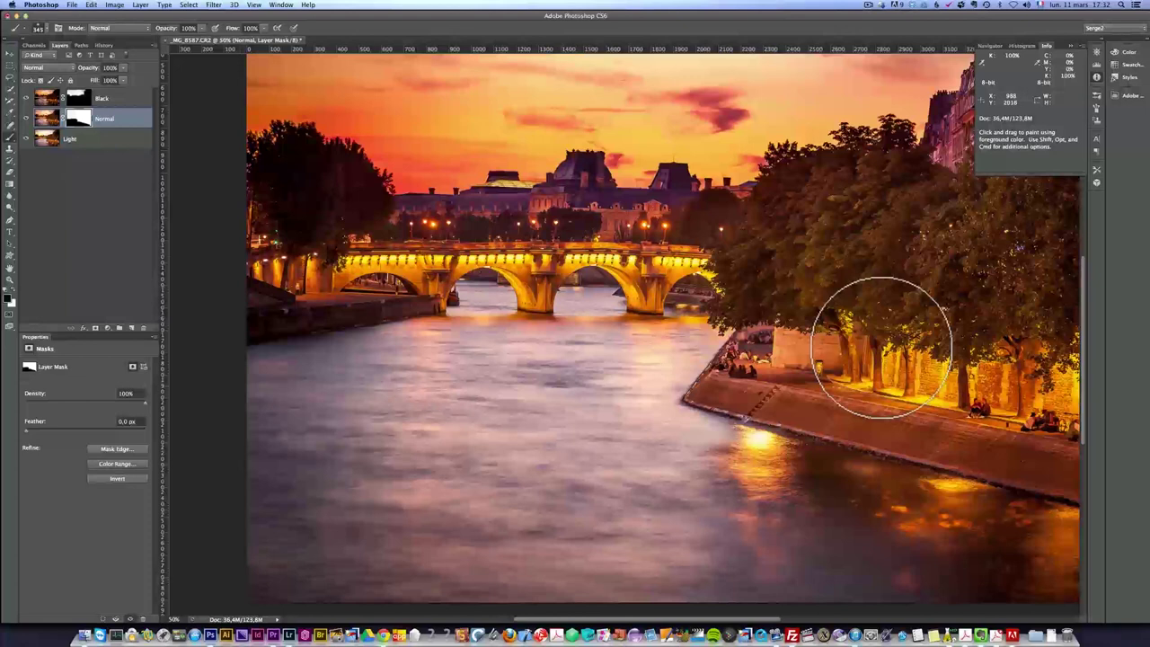
Disable and re-enable the Normal layer's mask to compare the river before and after masking.
right_click(78, 117)
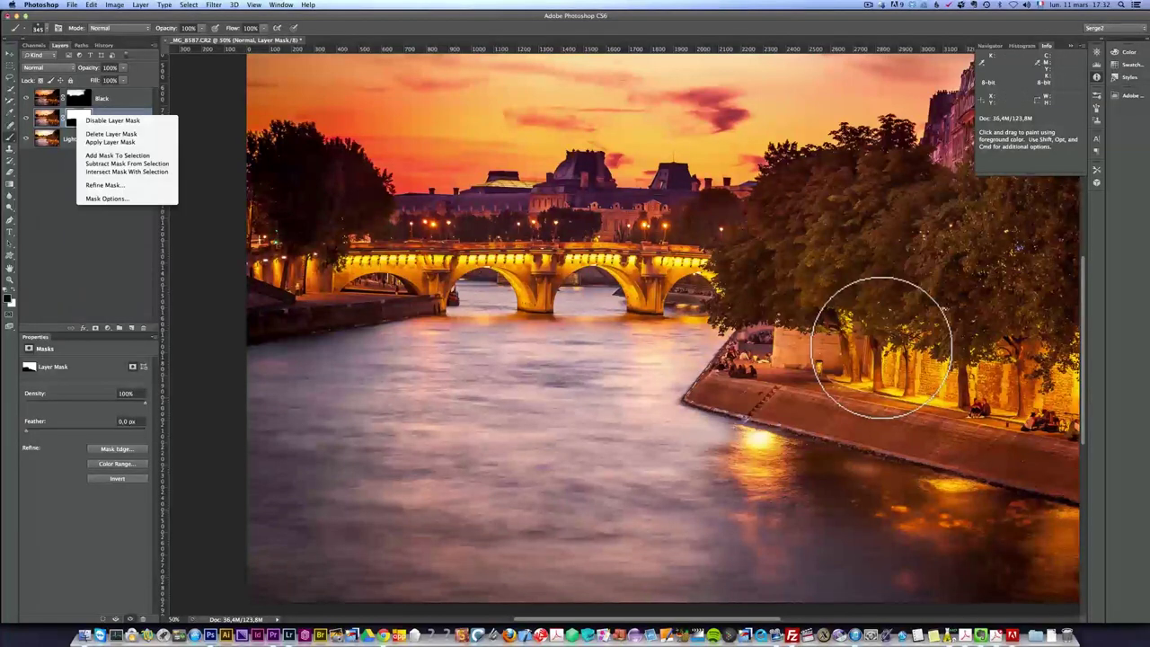
click(112, 121)
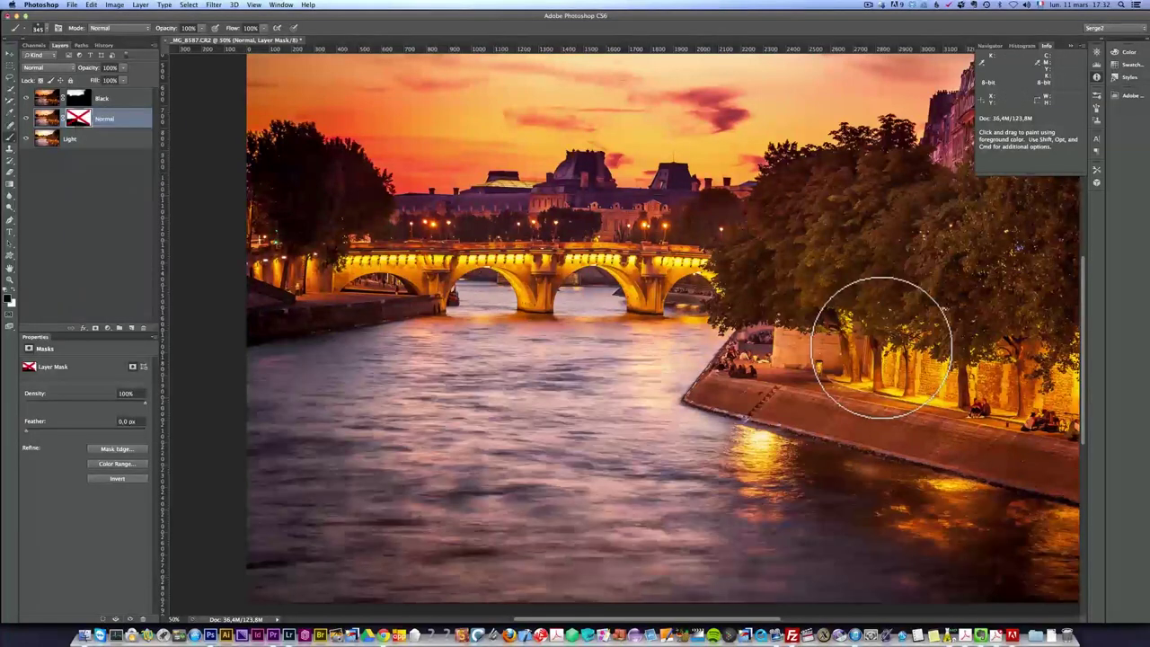
right_click(103, 121)
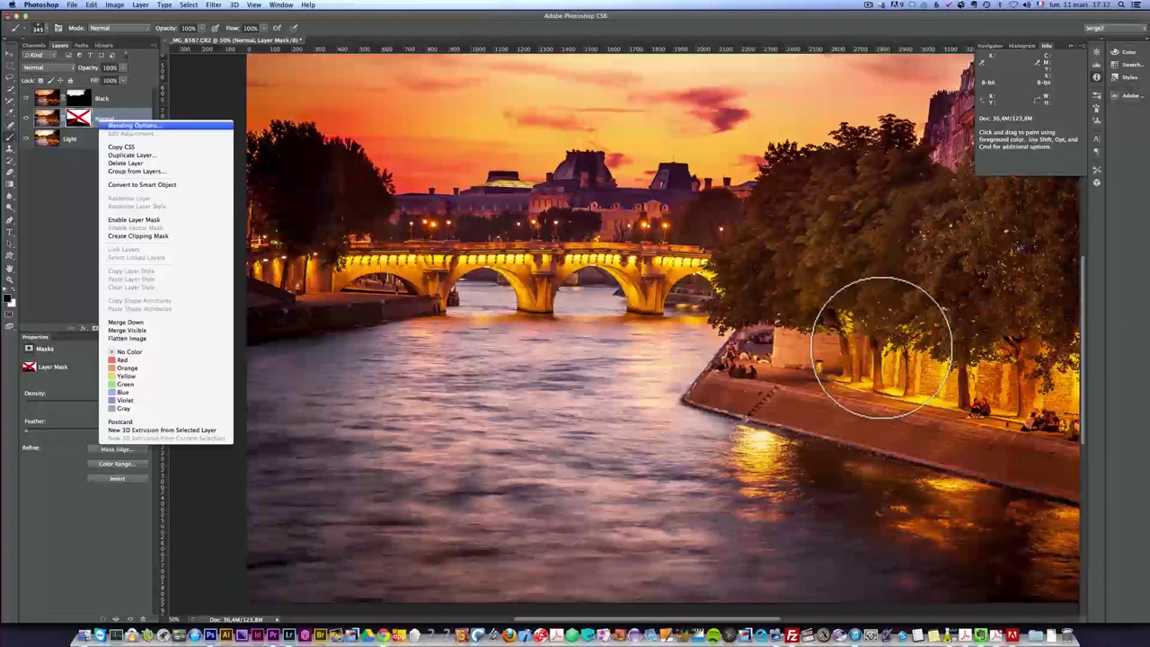
click(80, 117)
right_click(80, 116)
click(114, 123)
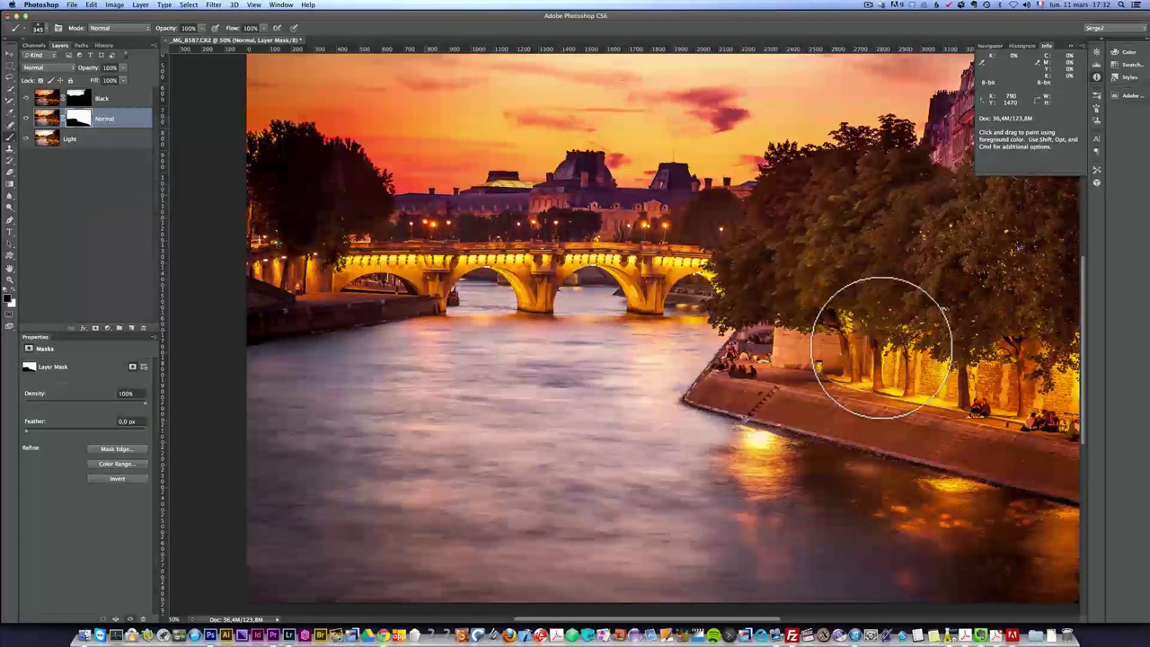
Paint black with a larger brush on the Normal layer's mask over the right-bank trees to reveal the Light layer's brighter foliage.
key(z)
alt+click(881, 347)
alt+click(881, 347)
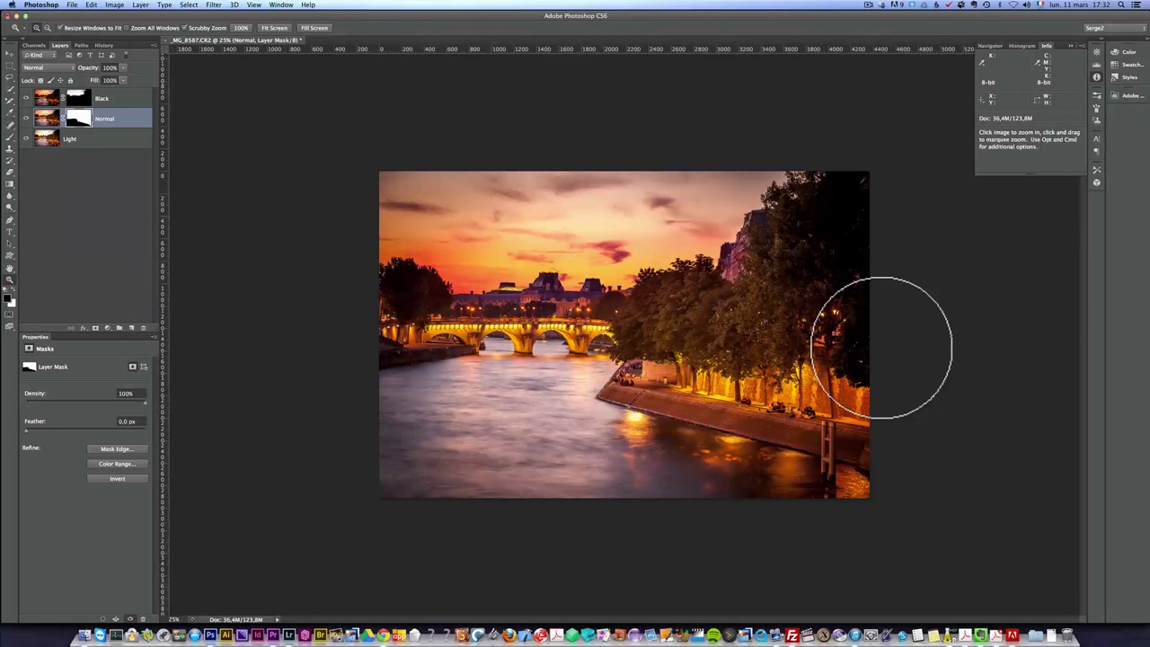
key(alt+bracketright)
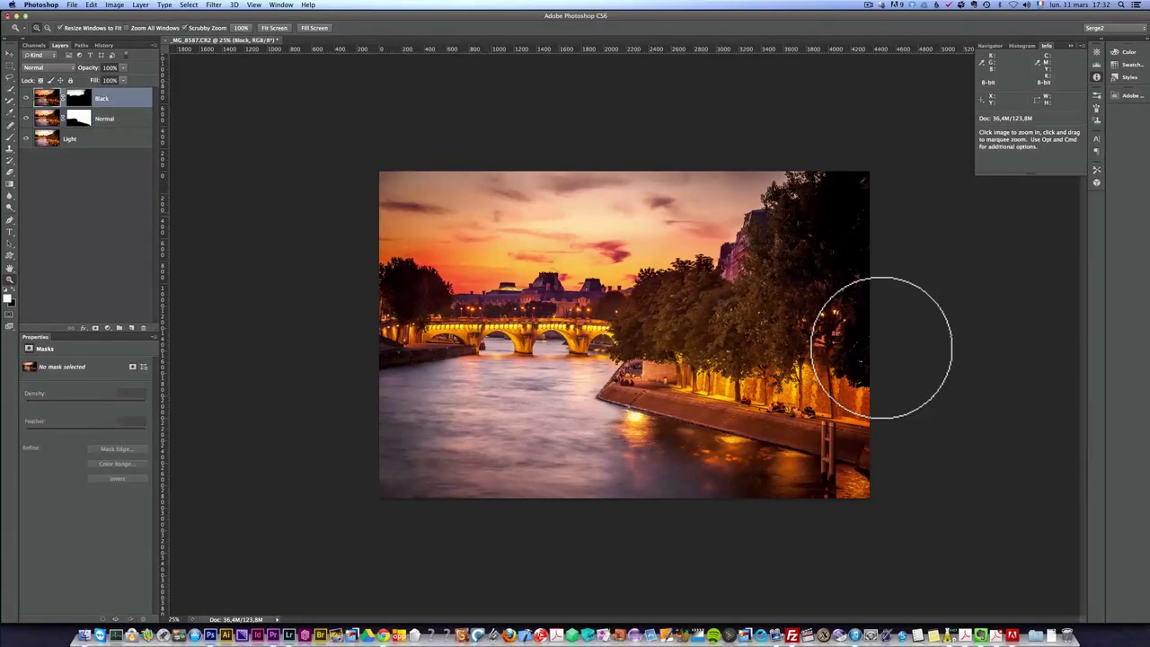
key(alt+bracketleft)
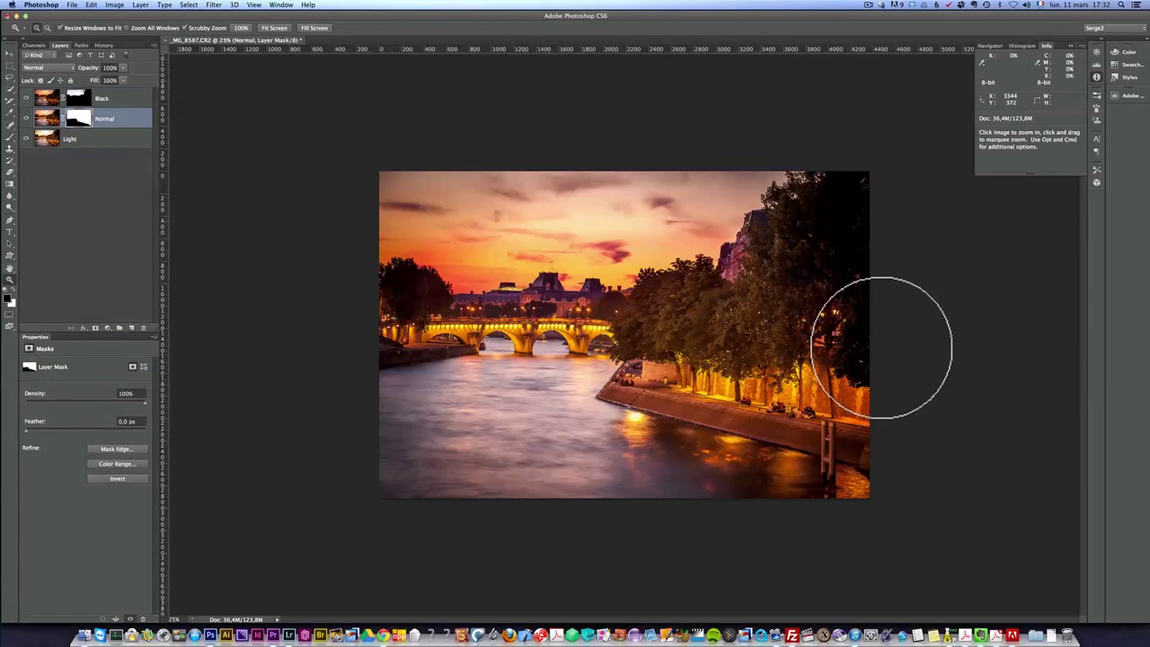
key(b)
drag(808, 236, 825, 236)
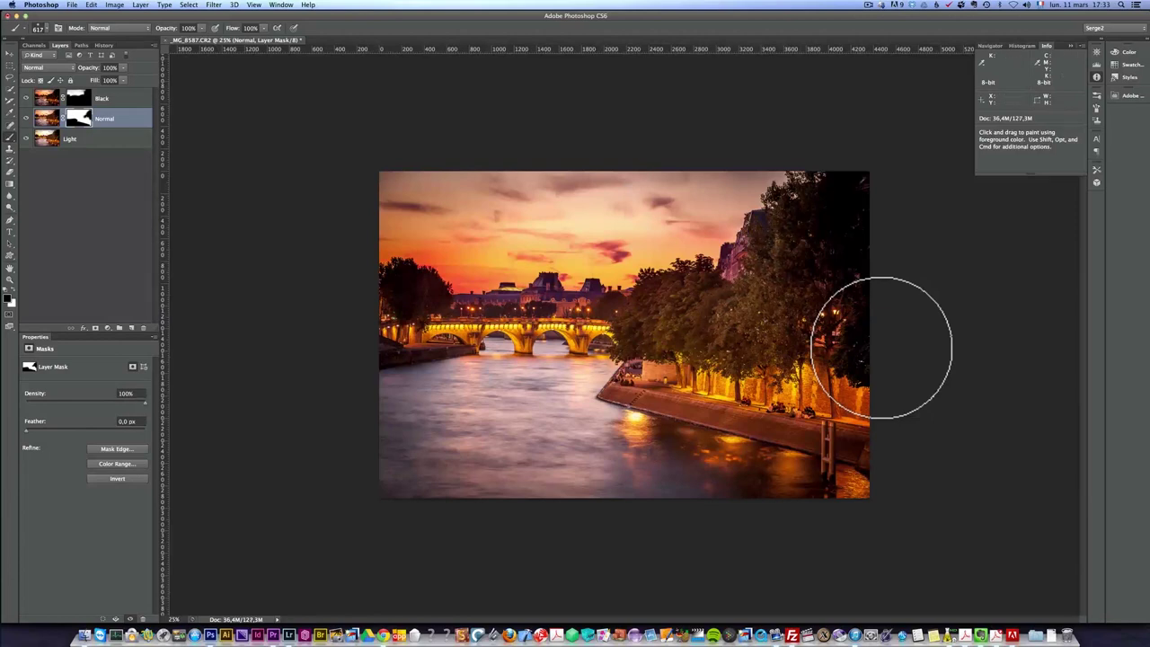
Hide and show the Black and Normal layers to compare the Light exposure alone with the full blend.
click(26, 118)
click(26, 98)
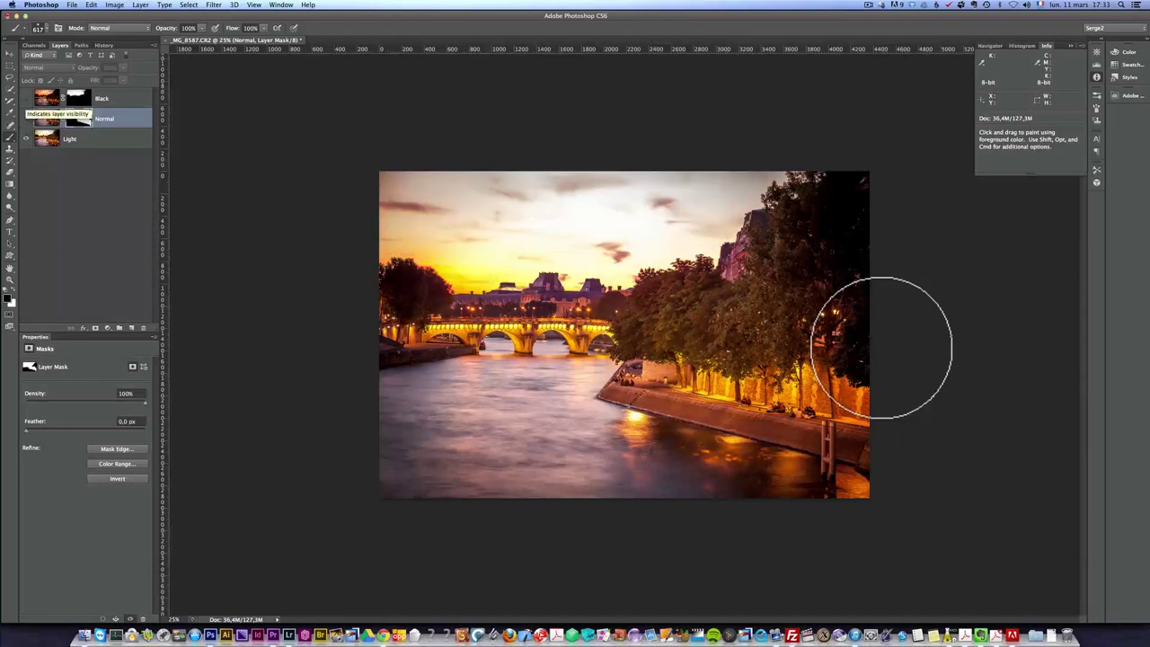
click(26, 97)
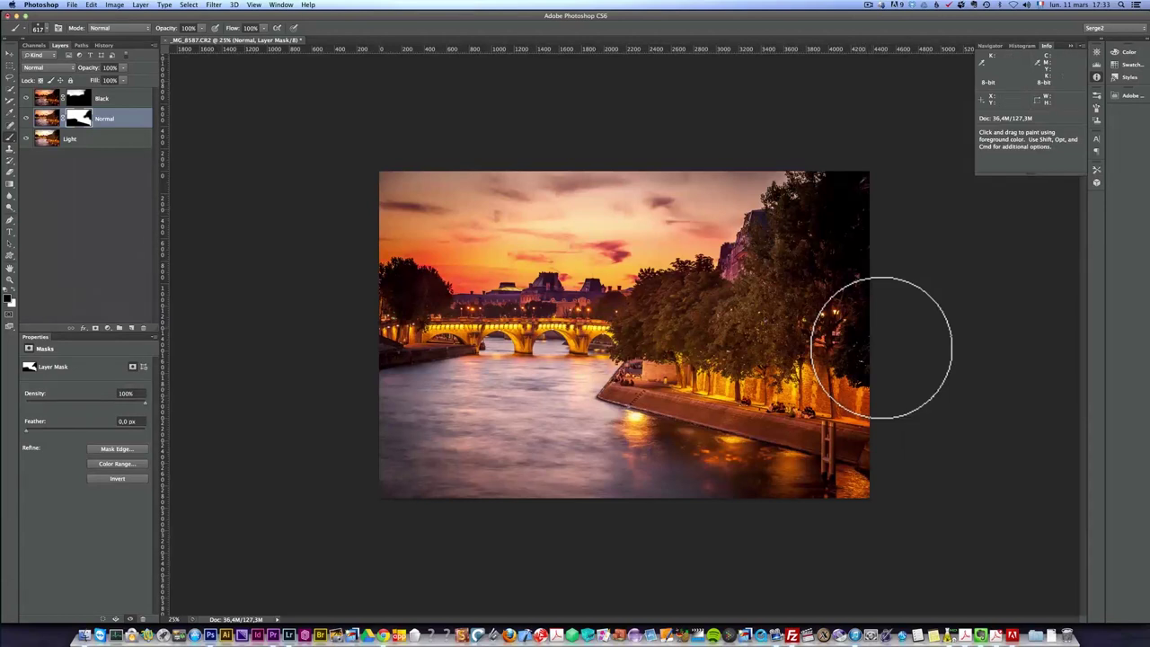
Add a new layer above Black in Overlay blending mode and brush white on it lightly at 21% opacity.
key(alt+bracketright)
click(131, 328)
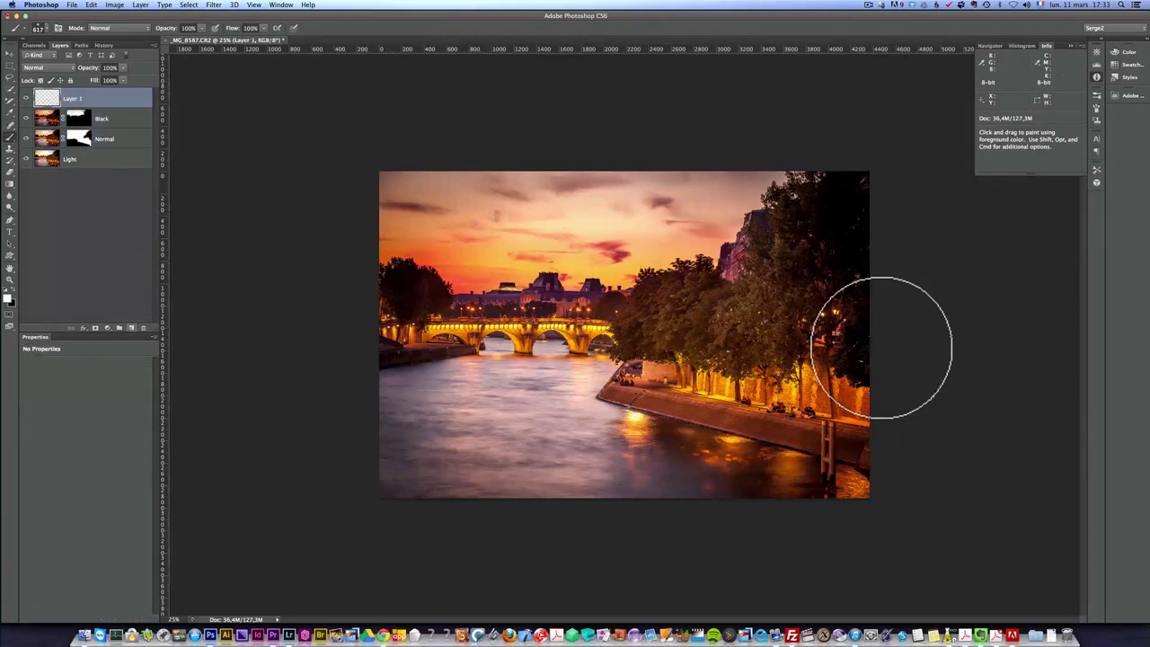
click(50, 67)
key(Down)
key(Down)
key(Down)
key(Down)
key(Down)
key(Down)
key(Down)
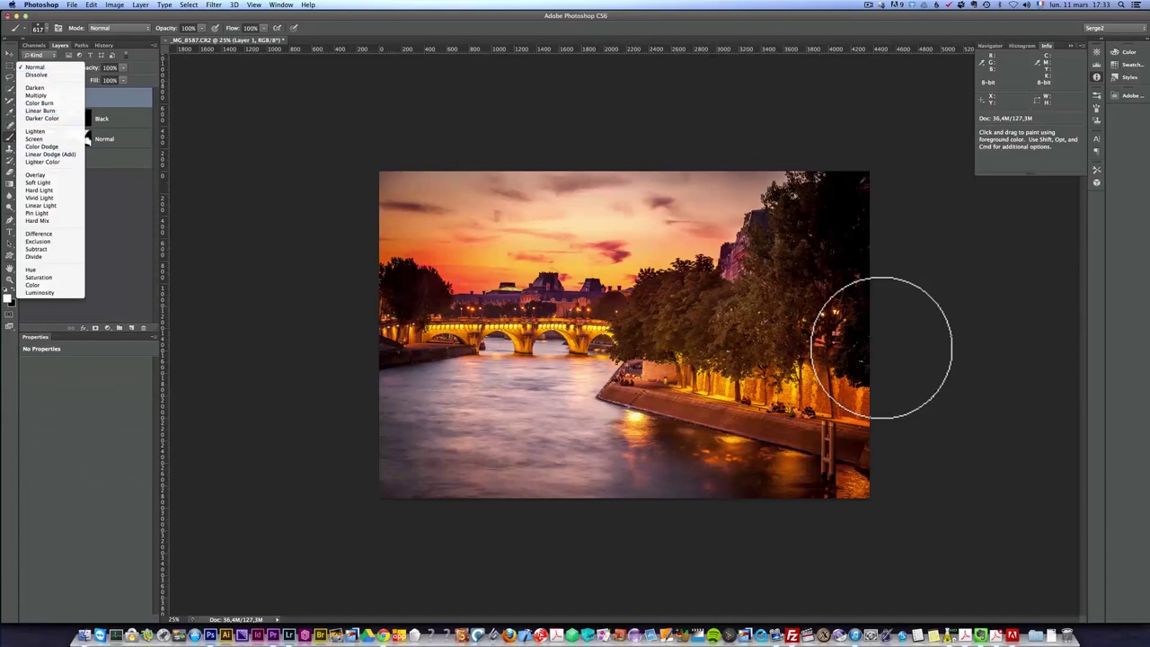
key(Return)
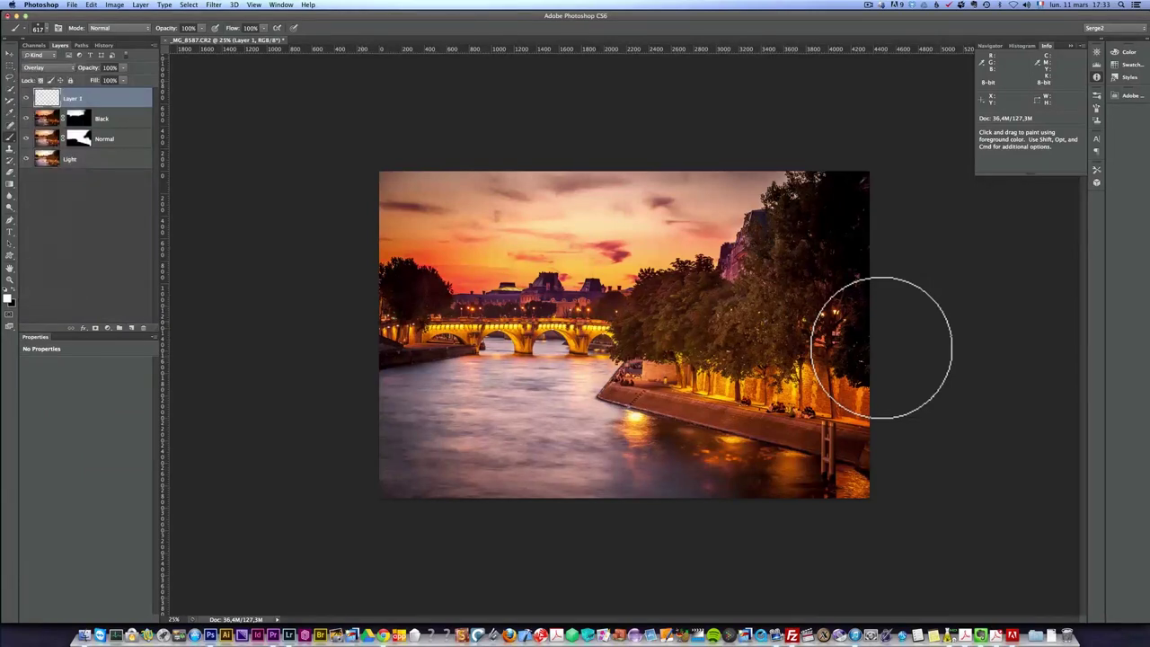
key(3)
key(8)
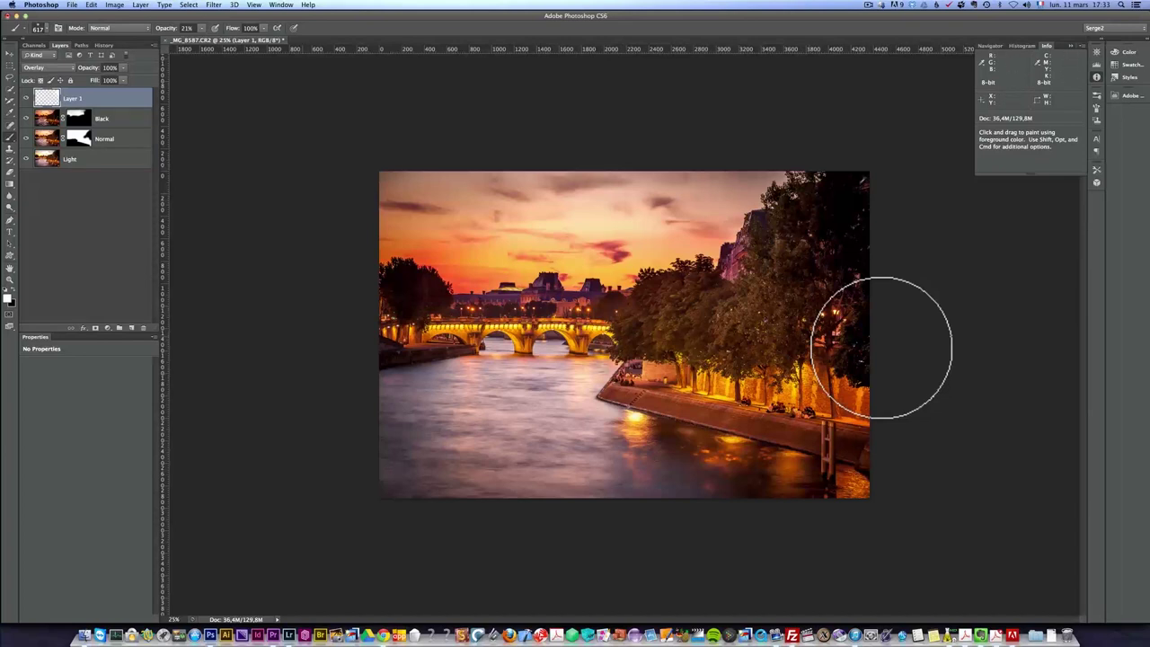
Switch to Lightroom and review the three bracketed exposures one after another.
key(super+Tab)
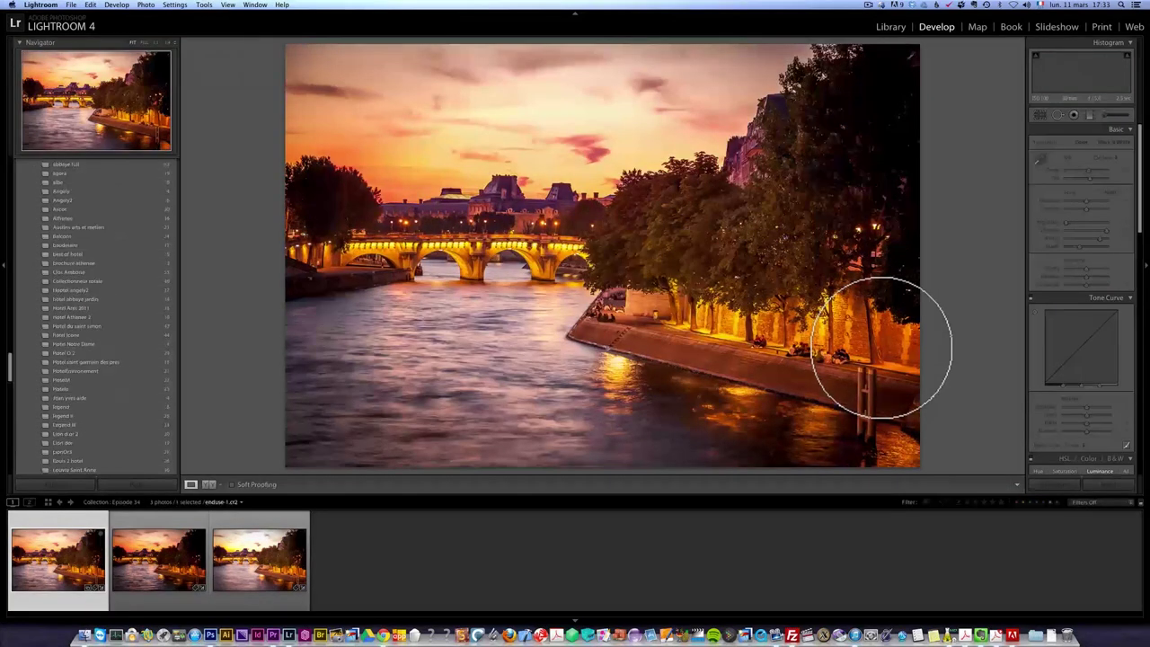
key(Right)
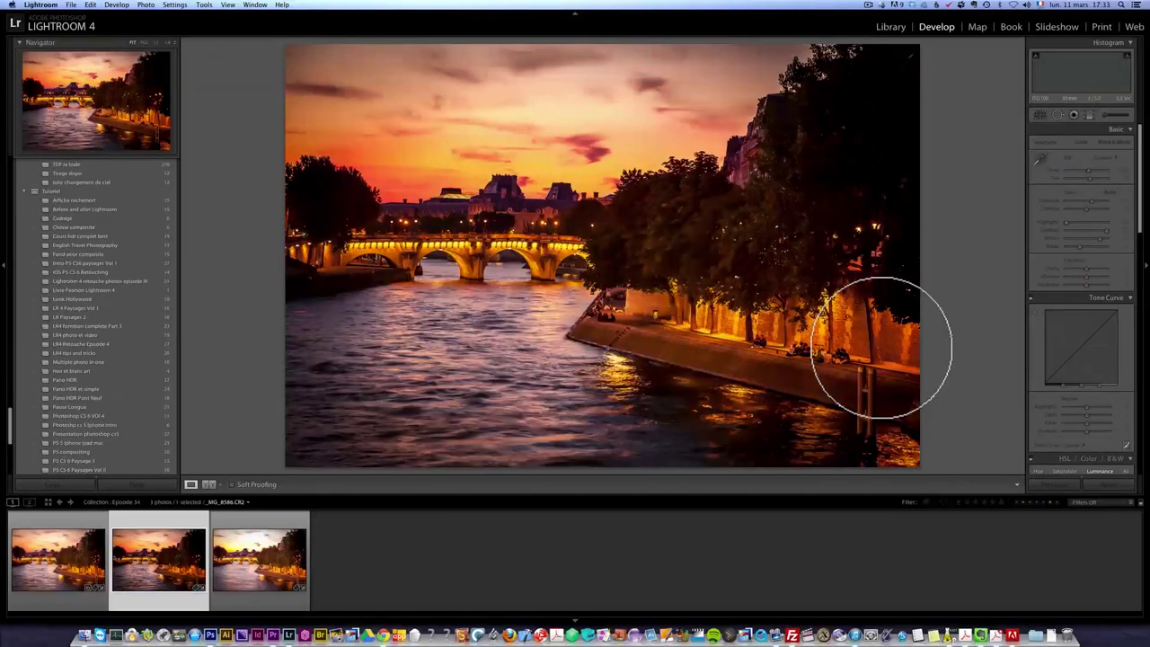
key(Right)
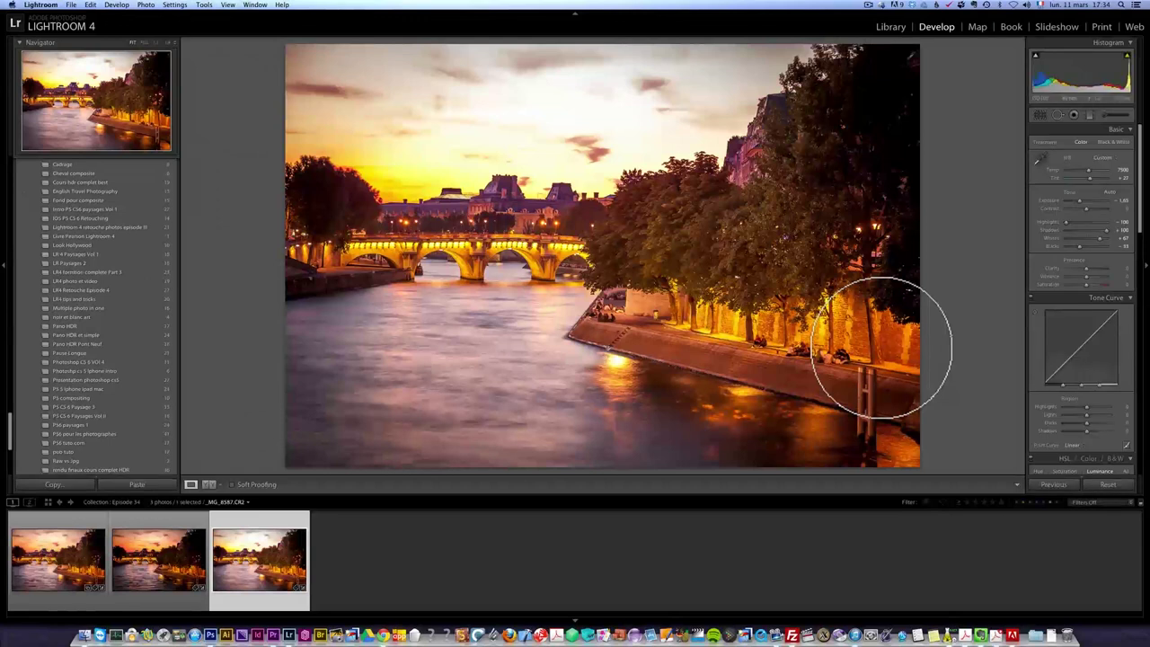
key(period)
Raise the exposure of enduse-1.cr2 by more than two stops to open up the dark right-bank trees.
click(59, 560)
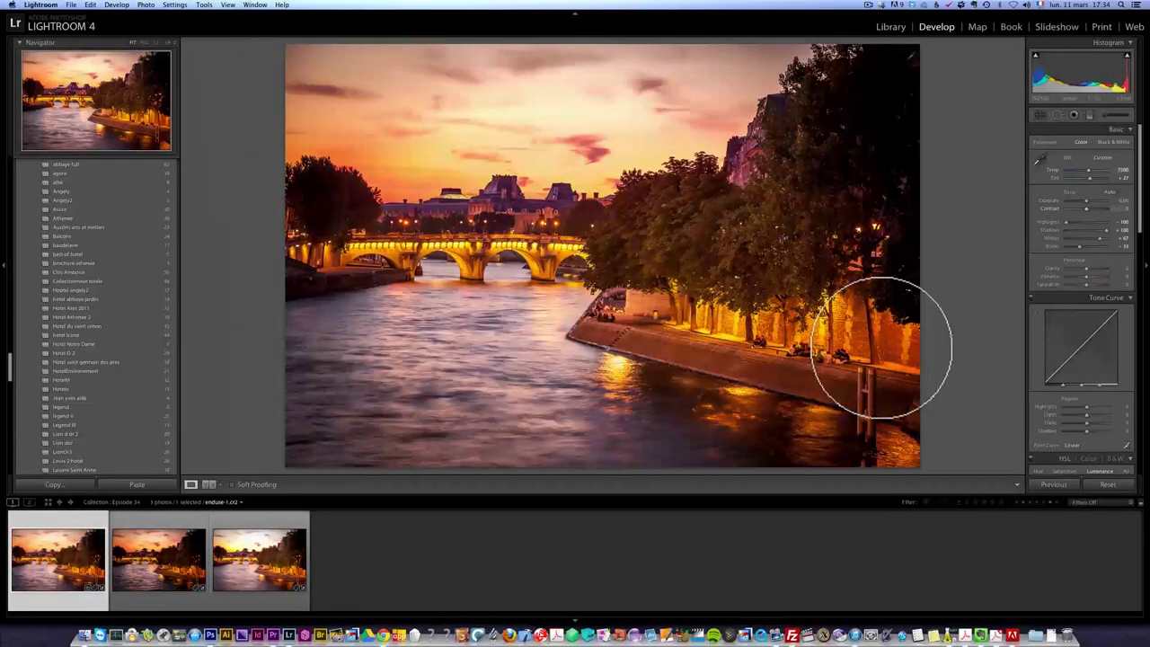
key(comma)
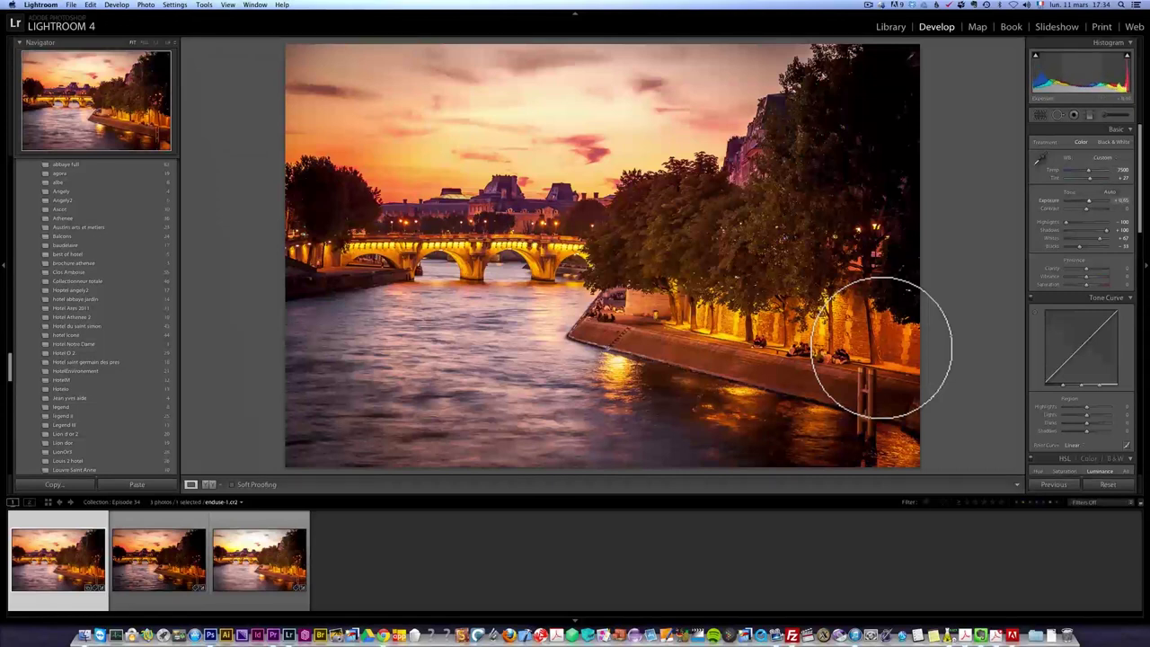
key(equal)
key(equal)
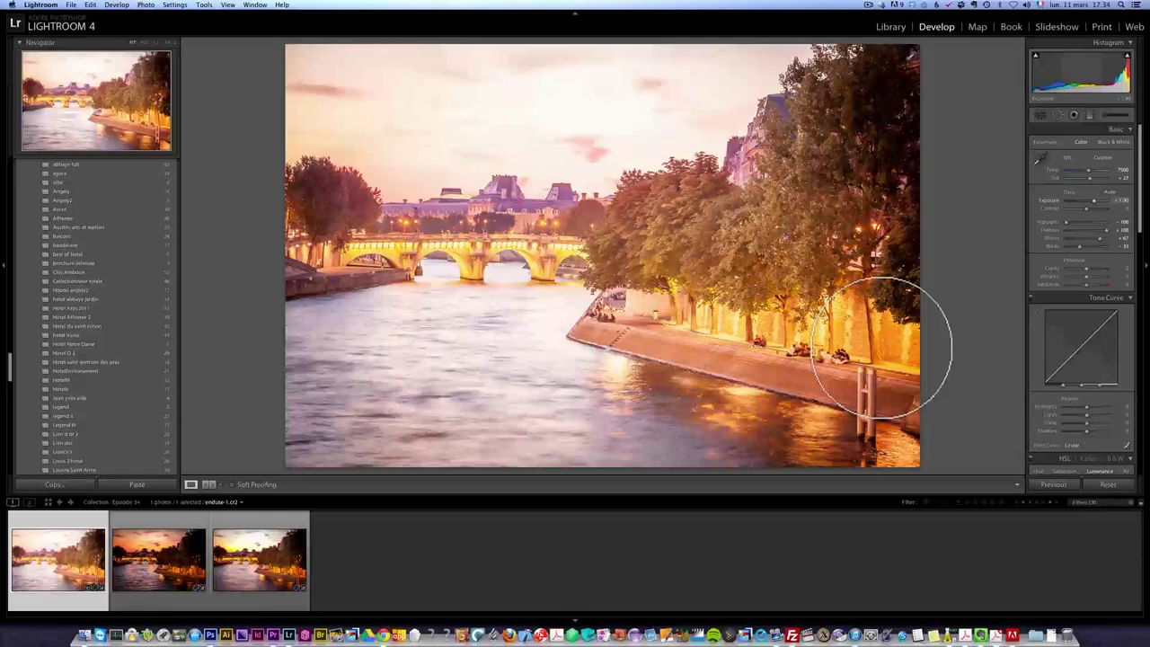
scroll(89, 314, up, 1)
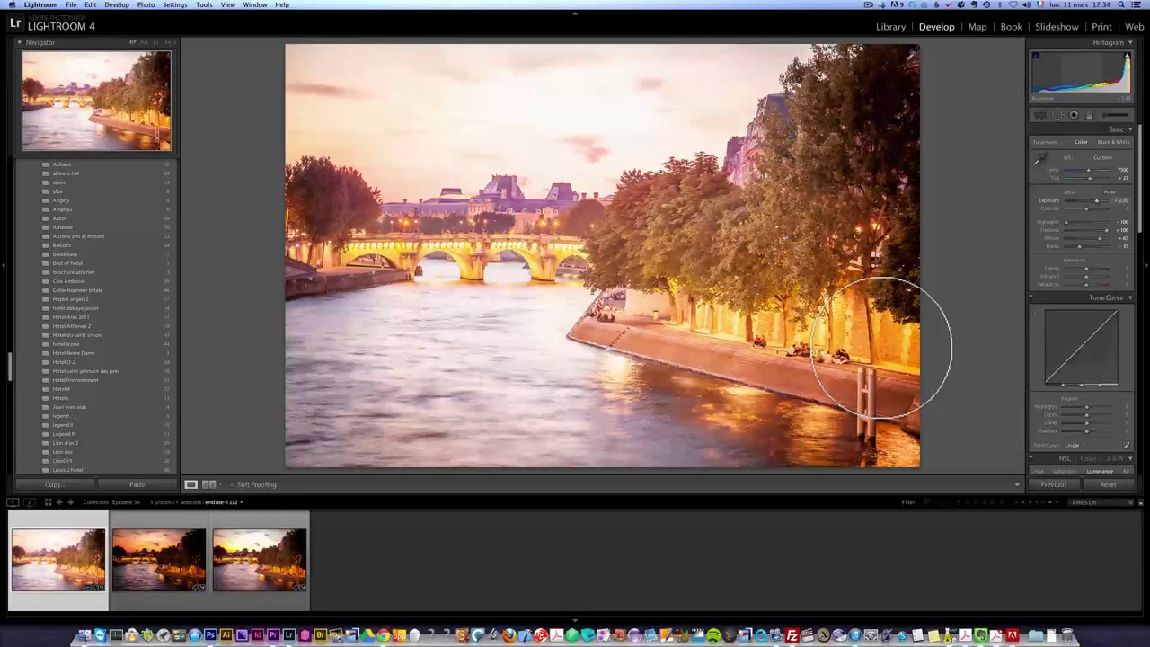
key(equal)
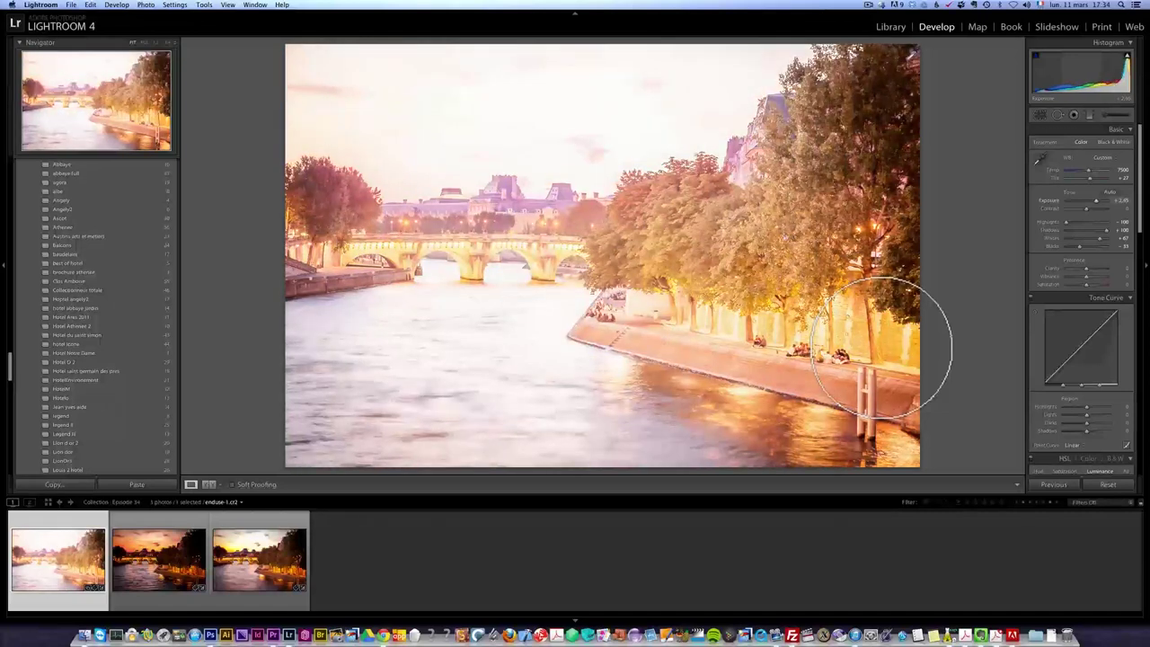
key(minus)
key(minus)
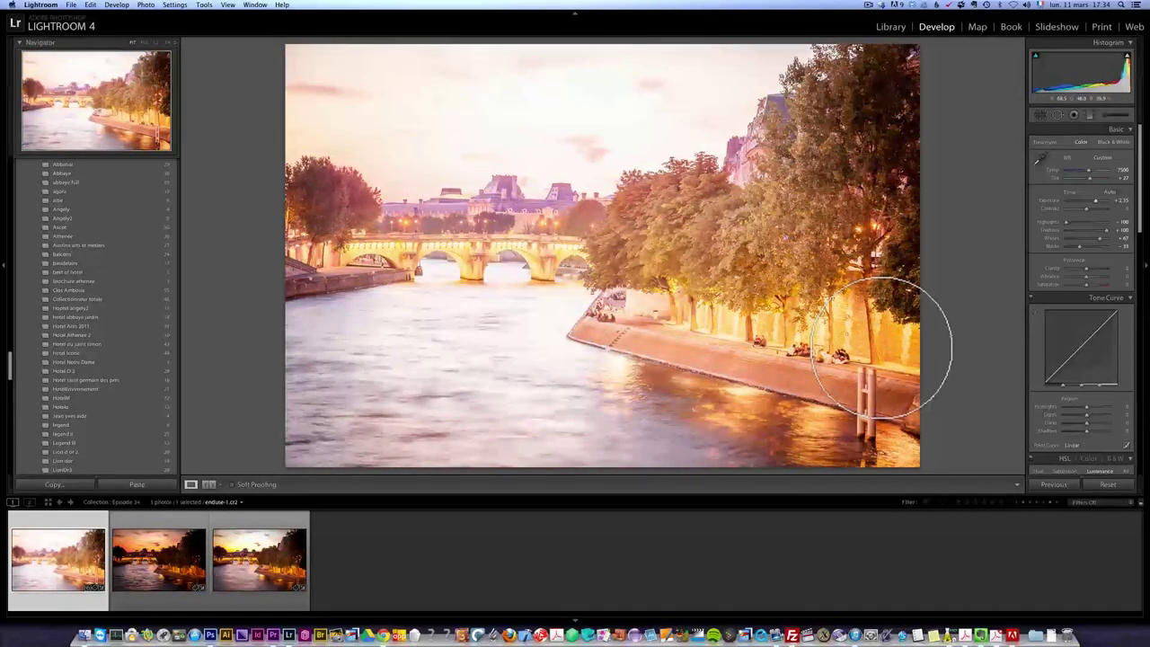
Open the brightened enduse-1.cr2 for editing in Photoshop.
right_click(72, 557)
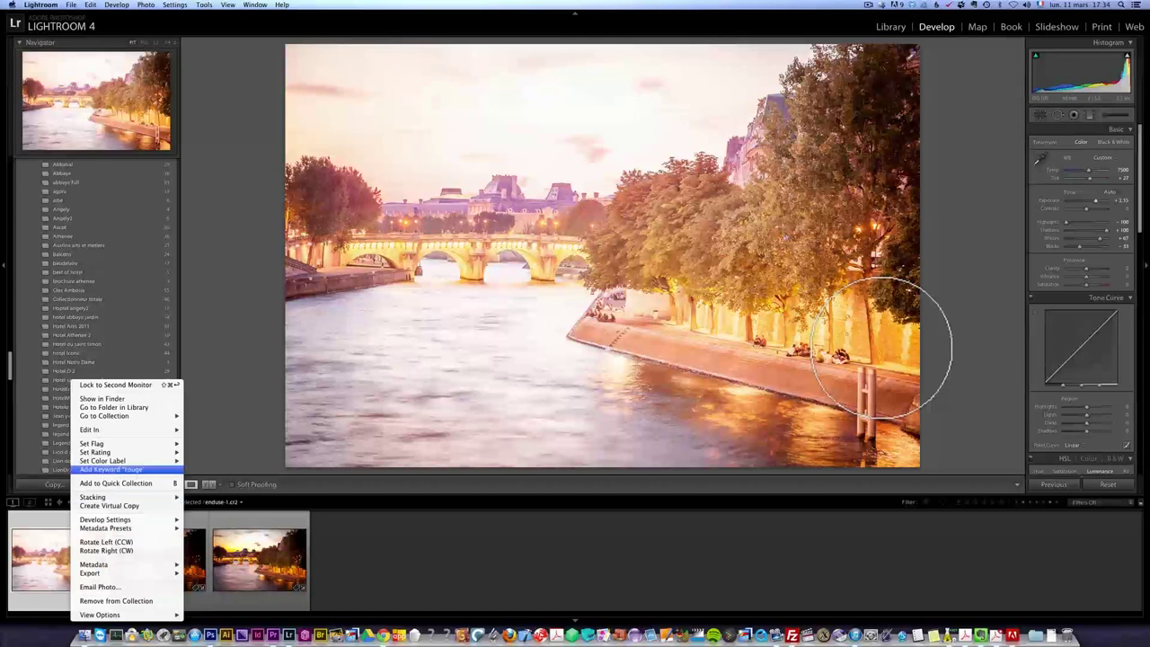
mouse_move(135, 430)
click(238, 429)
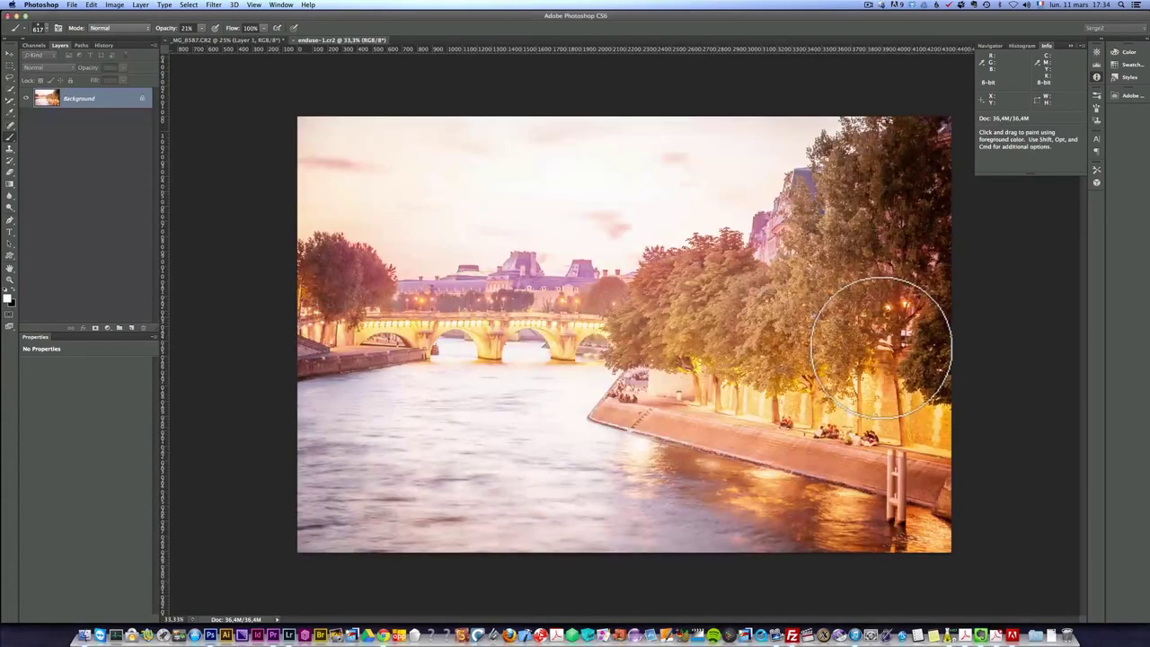
Move the brightened enduse-1.cr2 image into _MG_8587.CR2 as the top layer and hide it behind a black layer mask.
key(v)
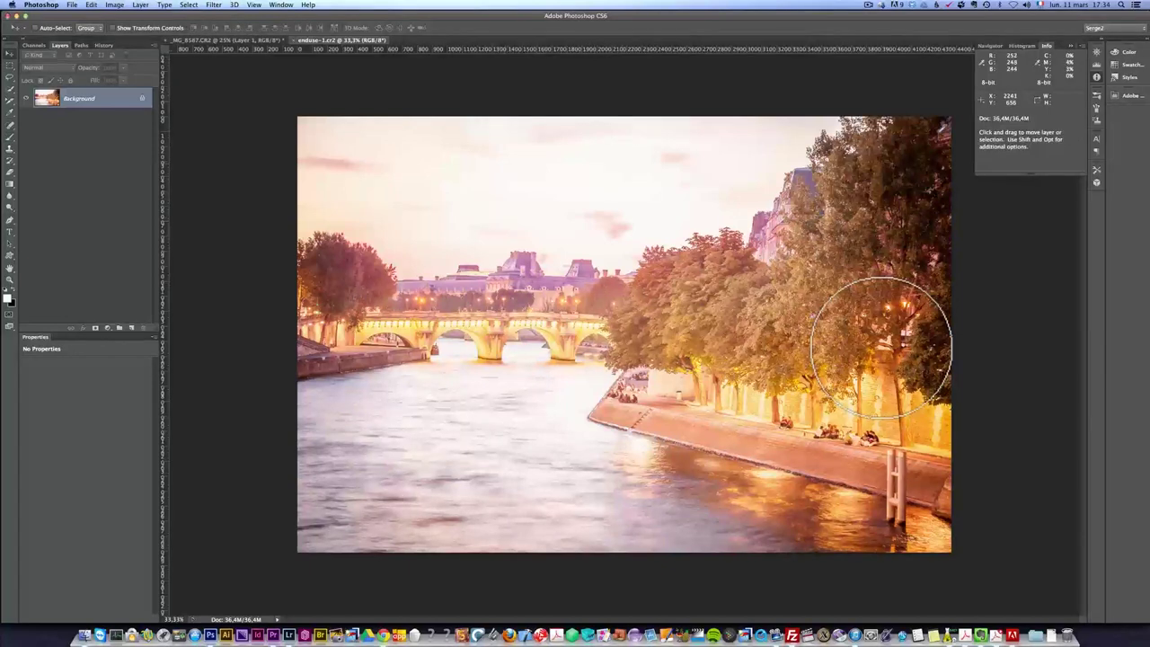
drag(328, 111, 262, 36)
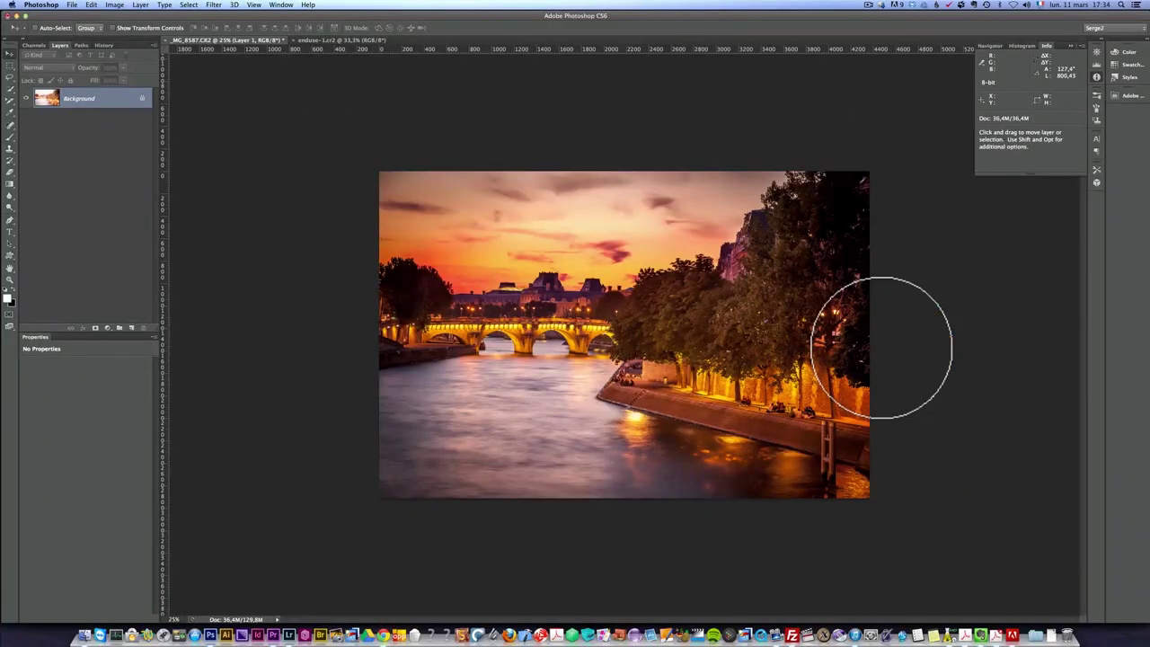
drag(880, 348, 880, 347)
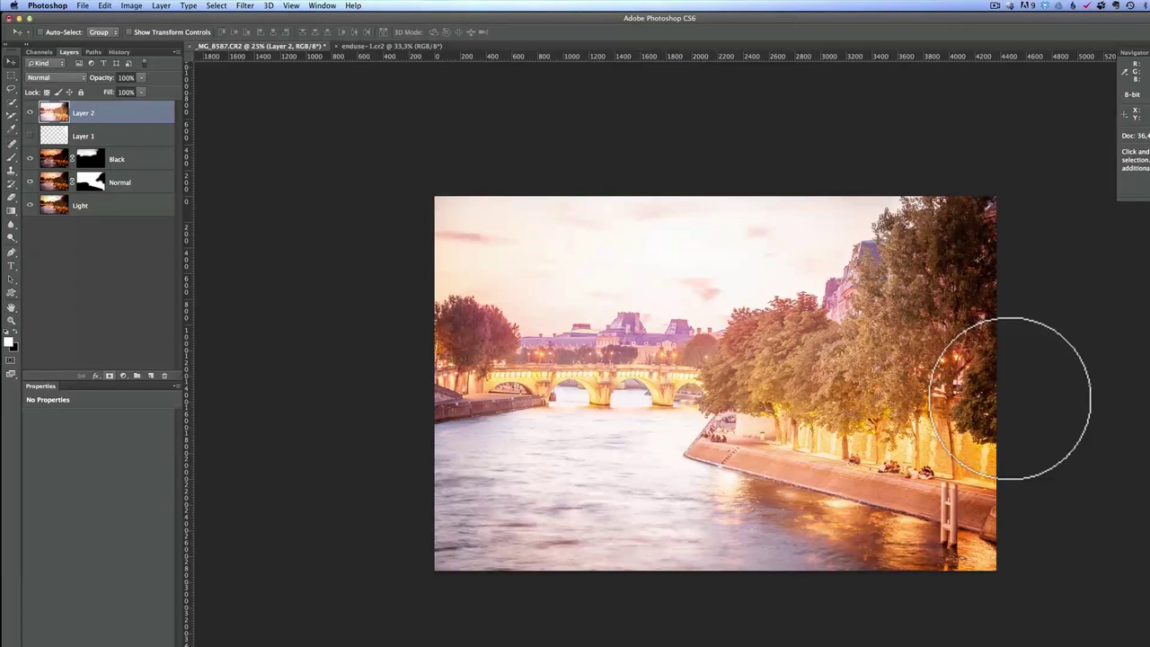
alt+click(109, 376)
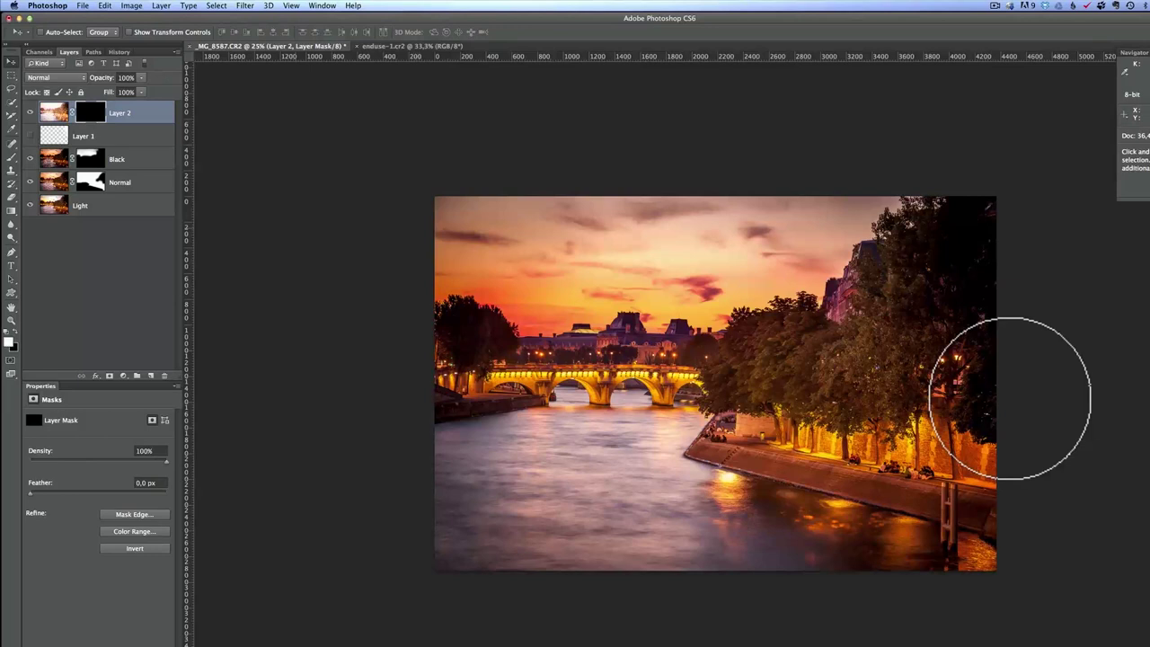
Paint white on Layer 2's mask at 77% brush opacity to brighten the tall dark trees on the right bank.
key(b)
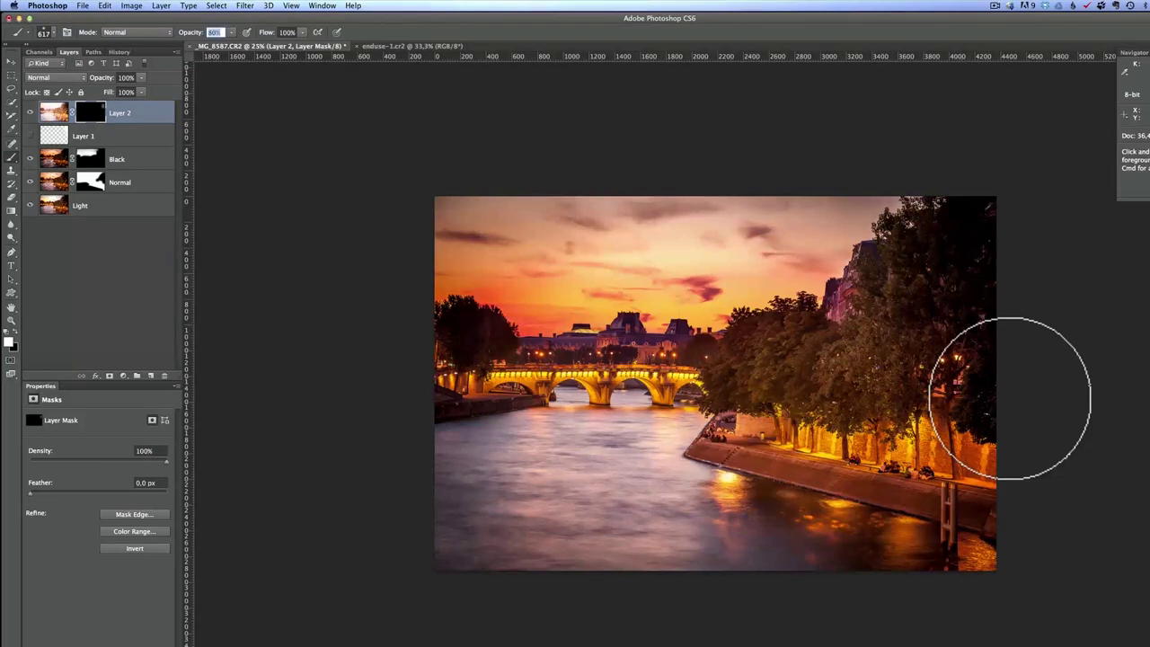
mouse_move(979, 227)
mouse_down()
mouse_move(947, 234)
mouse_move(976, 212)
mouse_move(953, 277)
mouse_up()
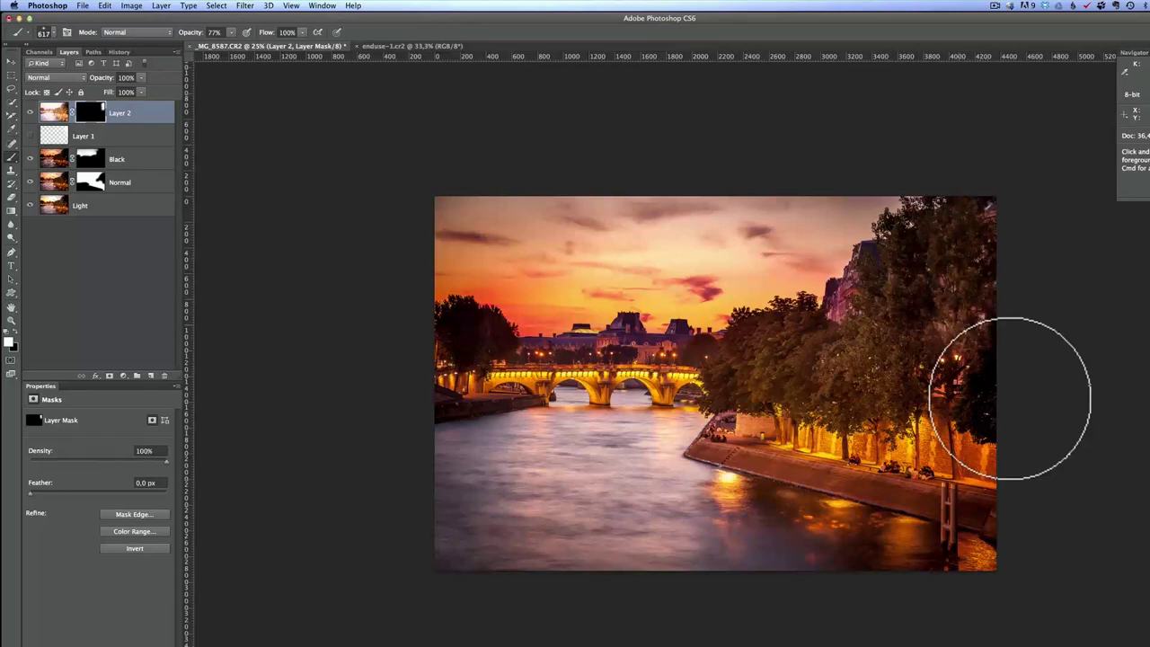
mouse_move(1009, 398)
mouse_down()
mouse_move(998, 407)
mouse_move(1006, 351)
mouse_up()
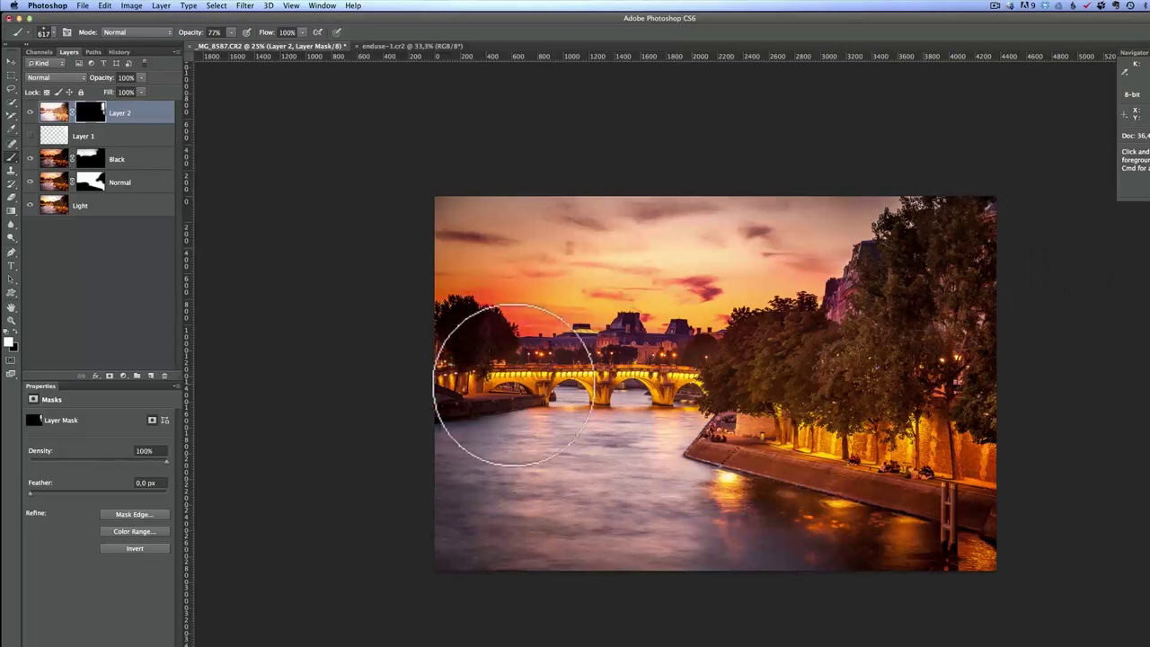
Try brightening the left-bank trees on Layer 2's mask with the 77% brush, then undo and redo the stroke to compare.
mouse_move(469, 349)
mouse_down()
mouse_move(444, 360)
mouse_move(473, 339)
mouse_up()
key(super+z)
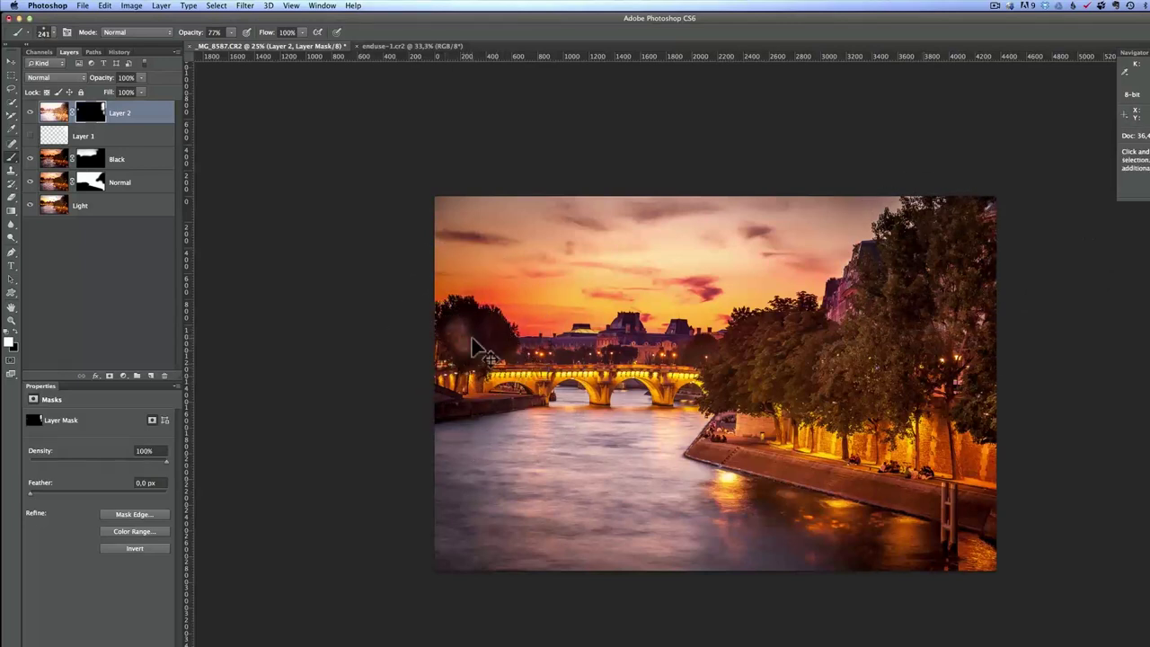
key(ctrl+z)
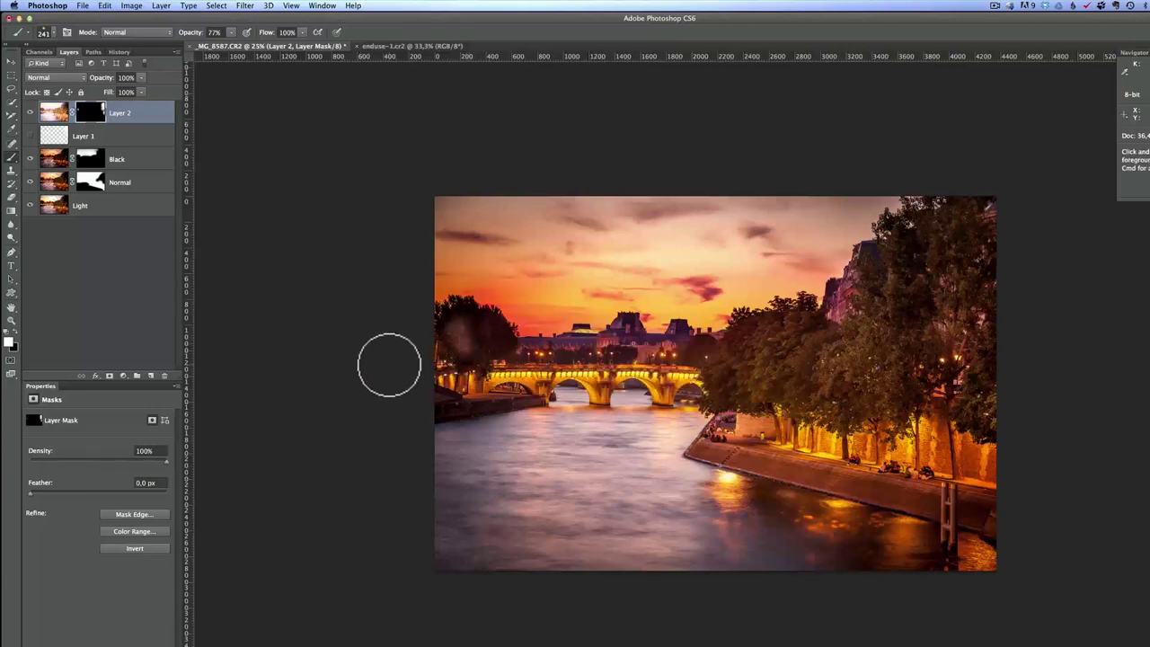
Try painting the left-bank trees at 34% brush opacity on Layer 2's mask, then step back through the strokes.
super+click(459, 334)
click(460, 334)
key(b)
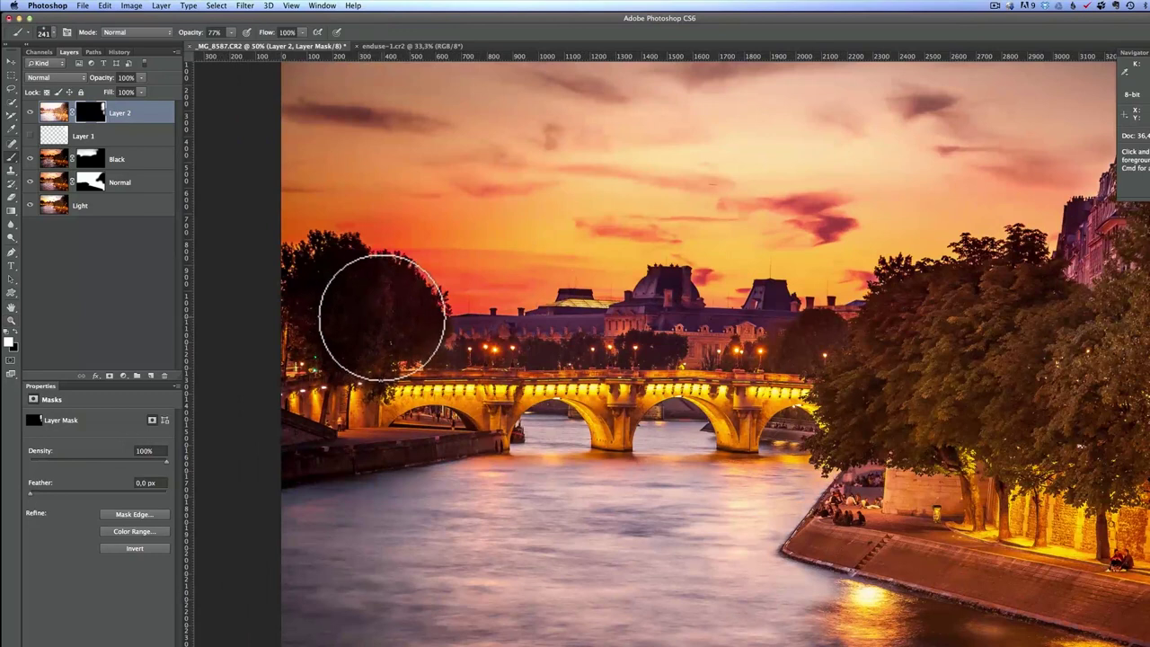
drag(192, 32, 162, 32)
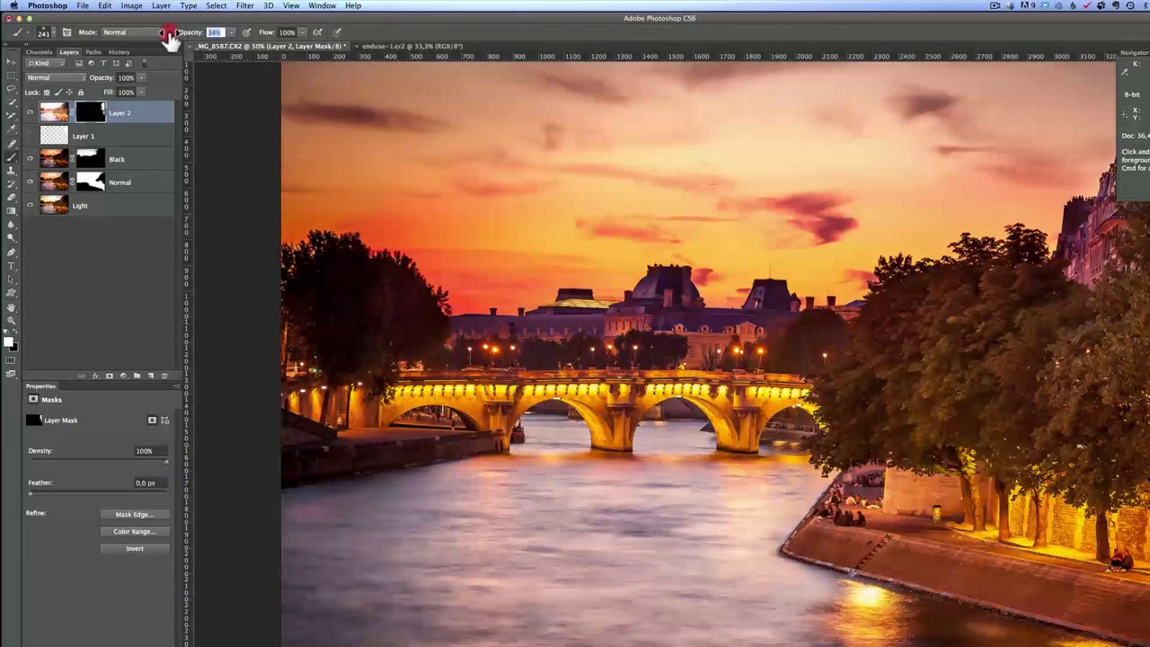
mouse_move(329, 290)
mouse_down()
mouse_move(345, 329)
mouse_move(374, 287)
mouse_move(345, 346)
mouse_move(445, 322)
mouse_move(544, 323)
mouse_move(334, 346)
mouse_move(366, 311)
mouse_up()
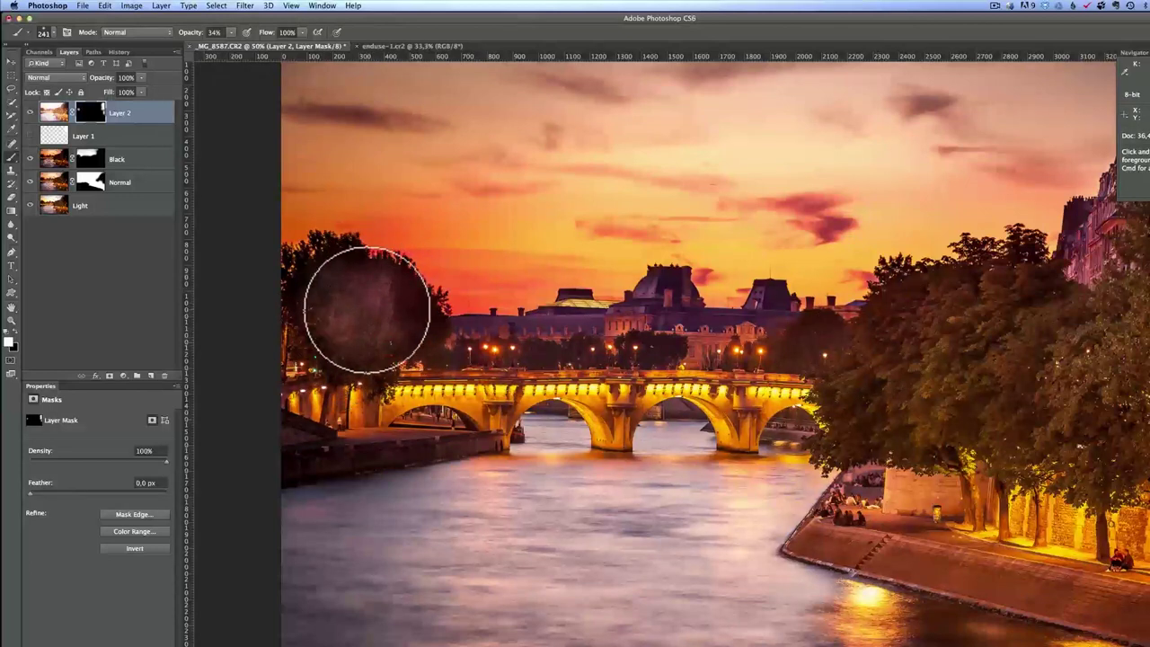
key(super+z)
key(super+z)
key(alt+super+z)
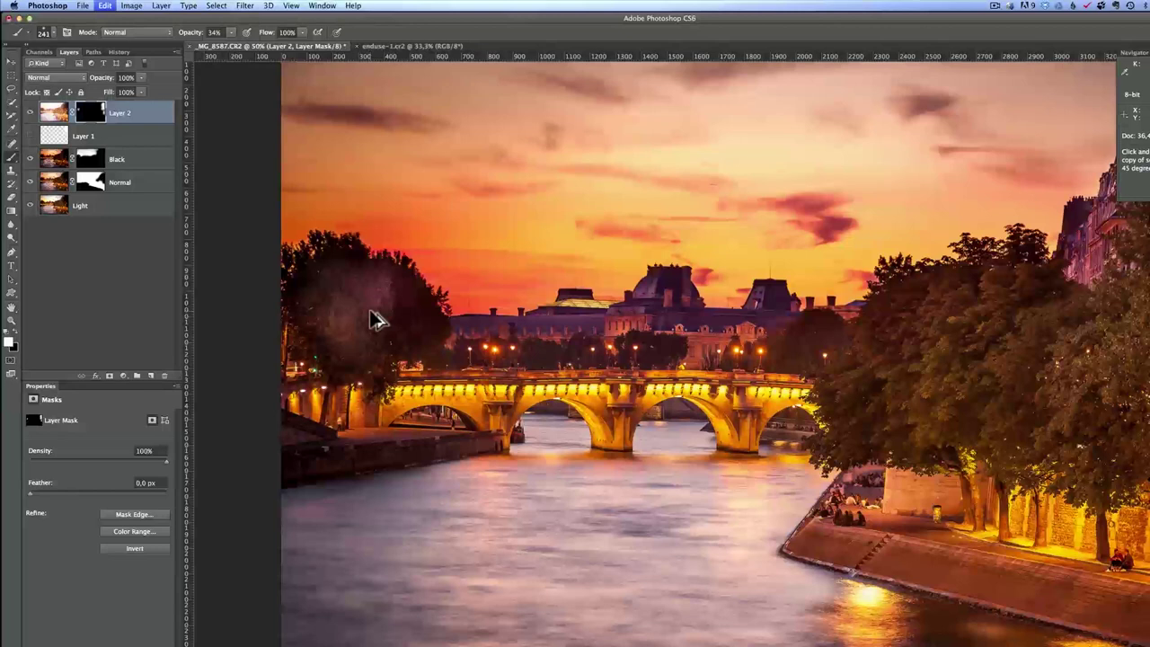
key(alt+super+z)
key(alt+super+z)
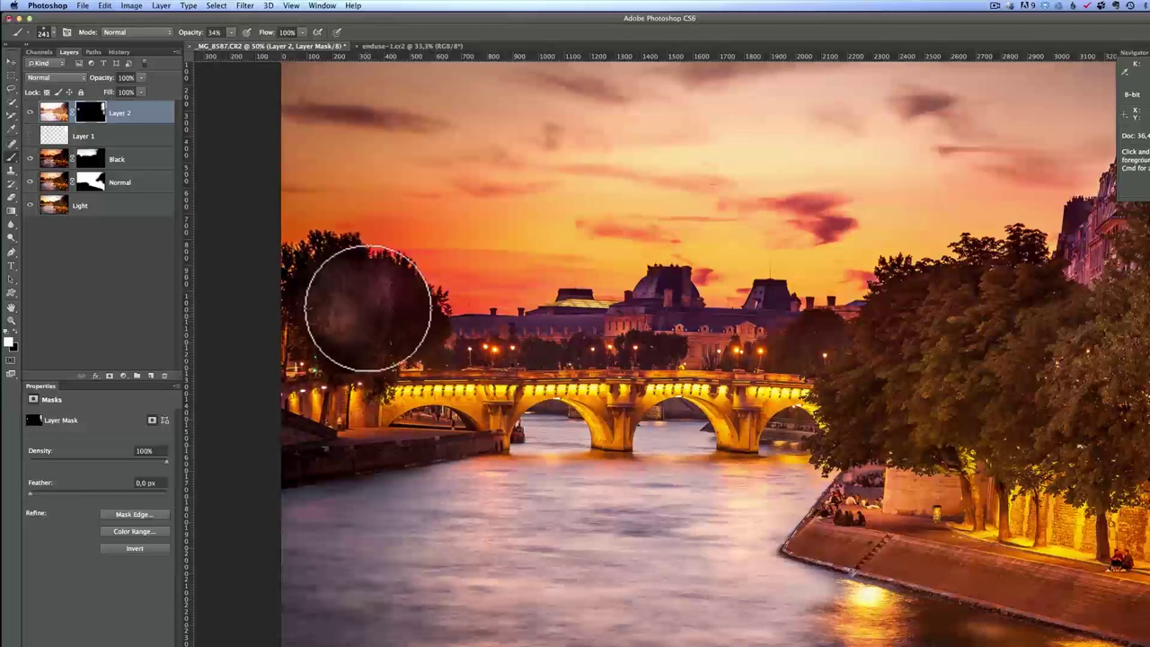
key(super+alt+z)
key(super+alt+z)
key(super+alt+z)
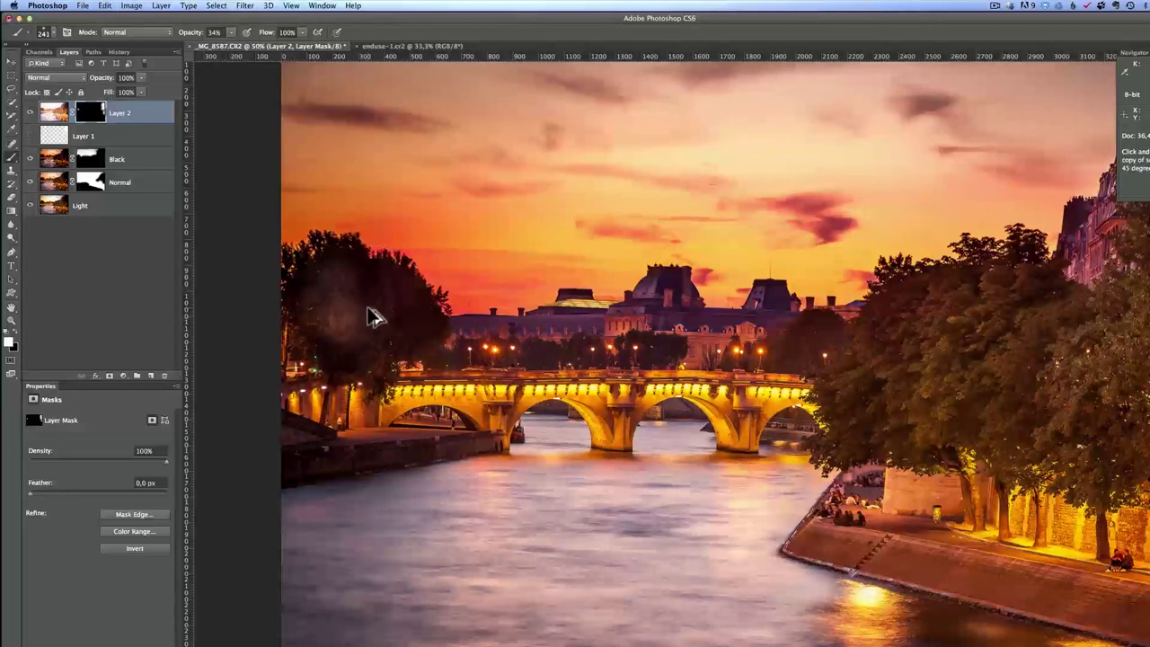
Lightly brush the left-bank trees on Layer 2's mask at 12% brush opacity, toning the effect down with black.
drag(197, 34, 191, 34)
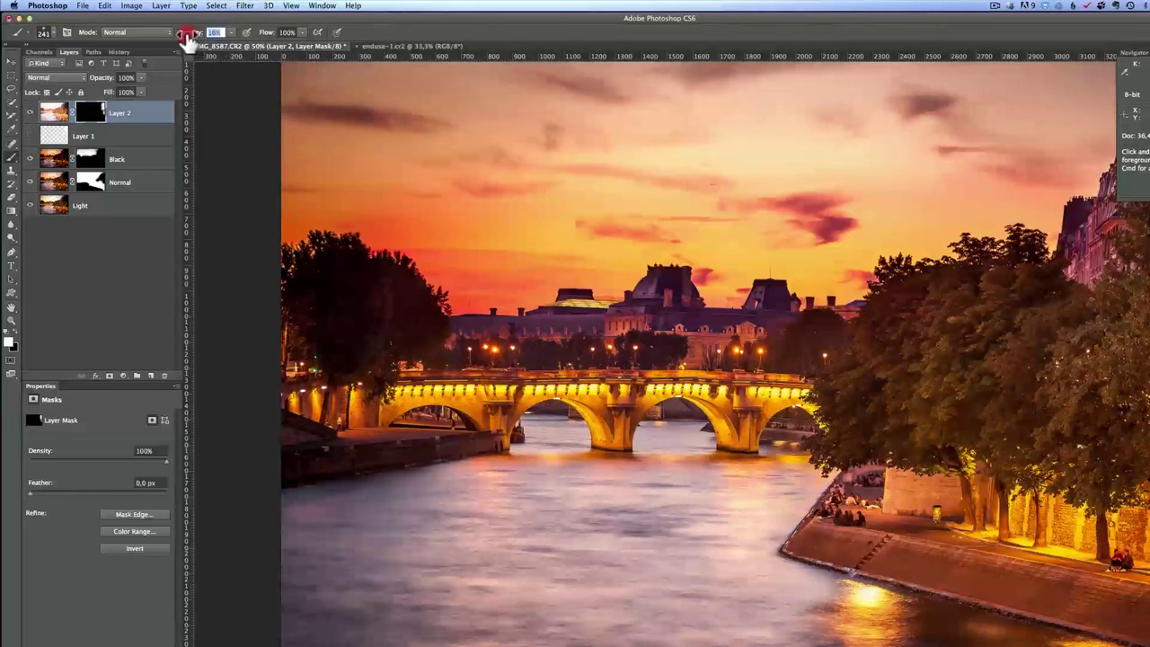
click(345, 298)
click(344, 342)
mouse_move(343, 342)
mouse_down()
mouse_move(398, 299)
mouse_move(330, 284)
mouse_move(395, 300)
mouse_up()
click(373, 301)
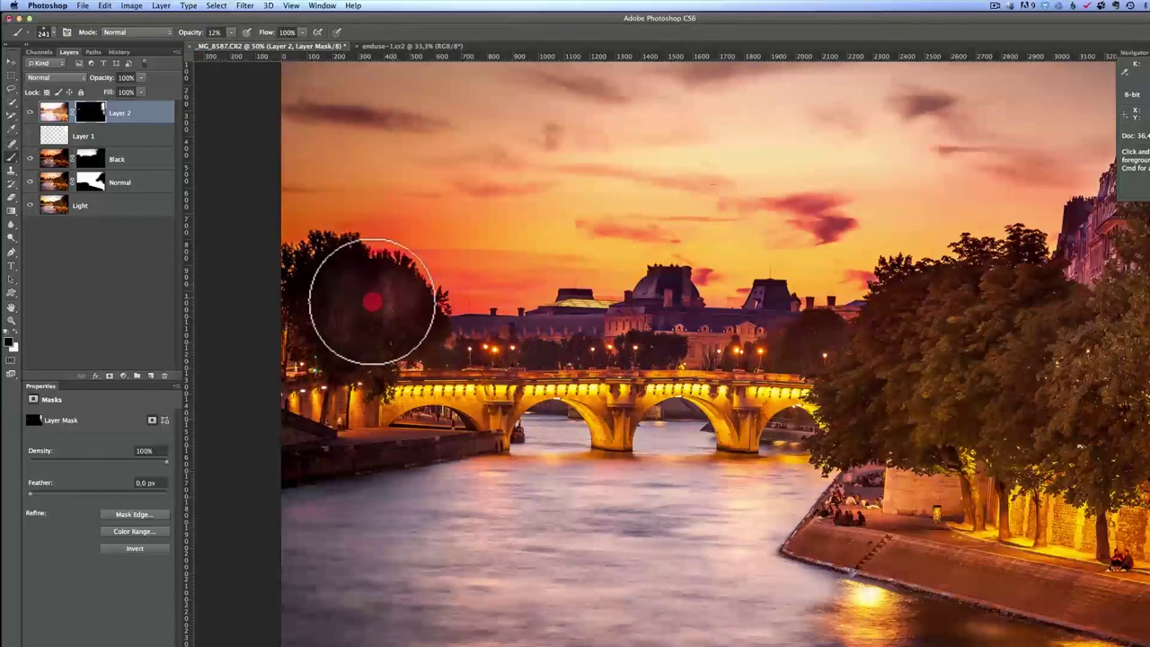
key(z)
alt+click(646, 380)
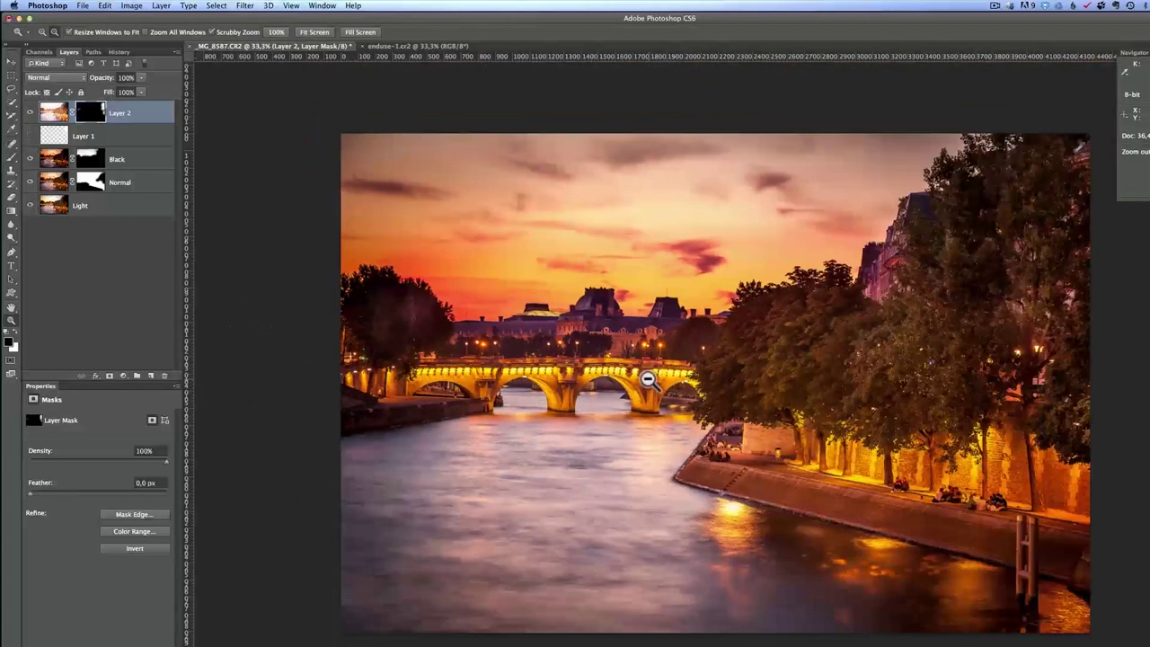
alt+click(647, 380)
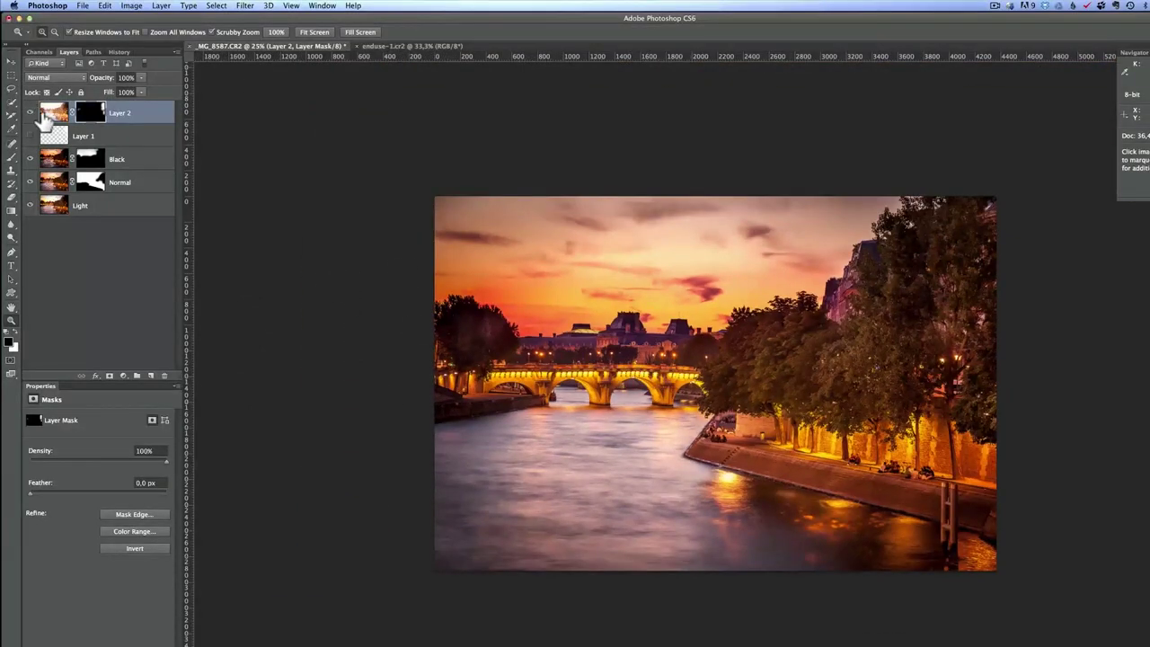
Show the old Overlay layer, Layer 1, above Layer 2 and delete it.
click(29, 135)
click(29, 136)
drag(81, 139, 74, 109)
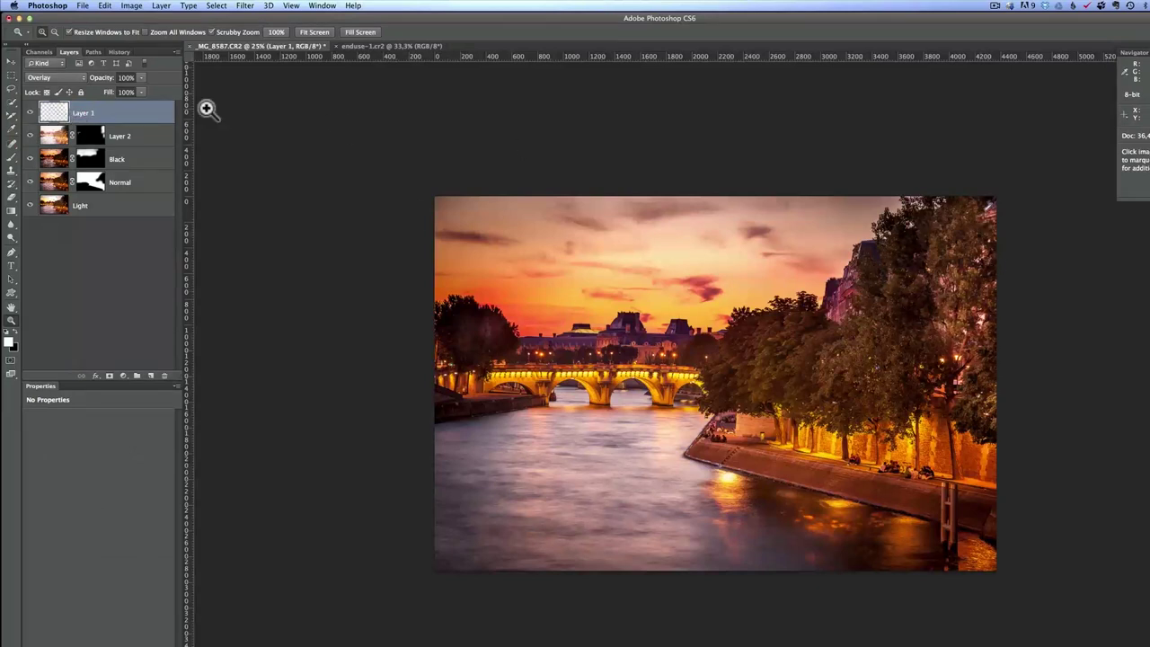
drag(131, 121, 163, 376)
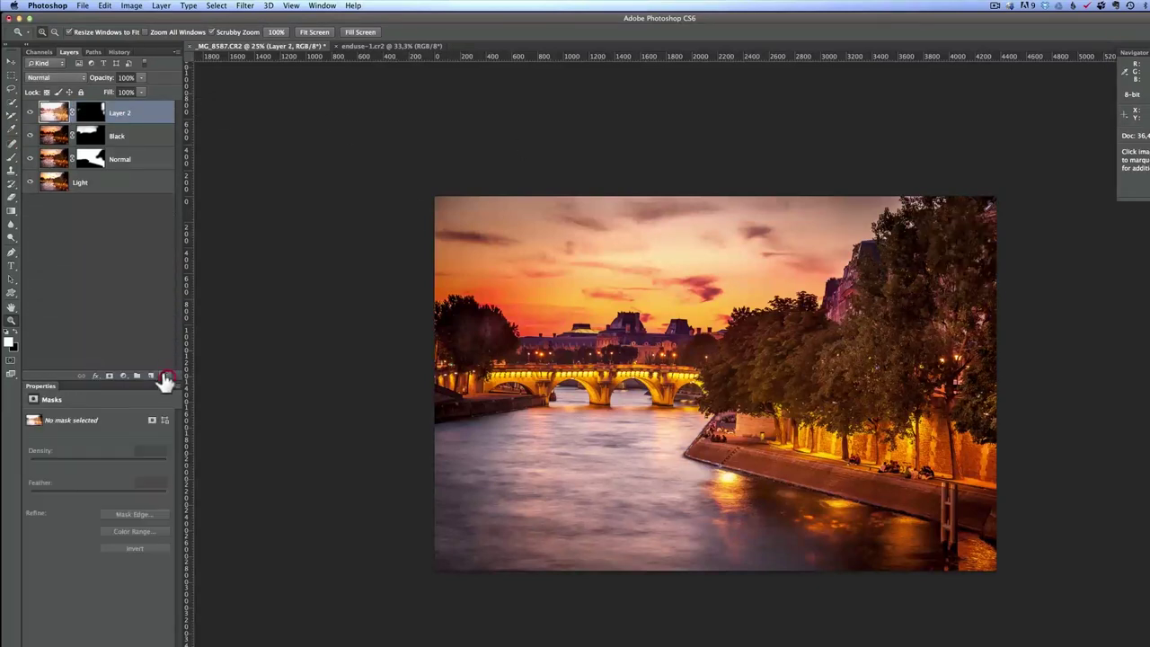
Add a new empty layer above Layer 2 and set its blending mode to Overlay.
click(150, 376)
click(76, 85)
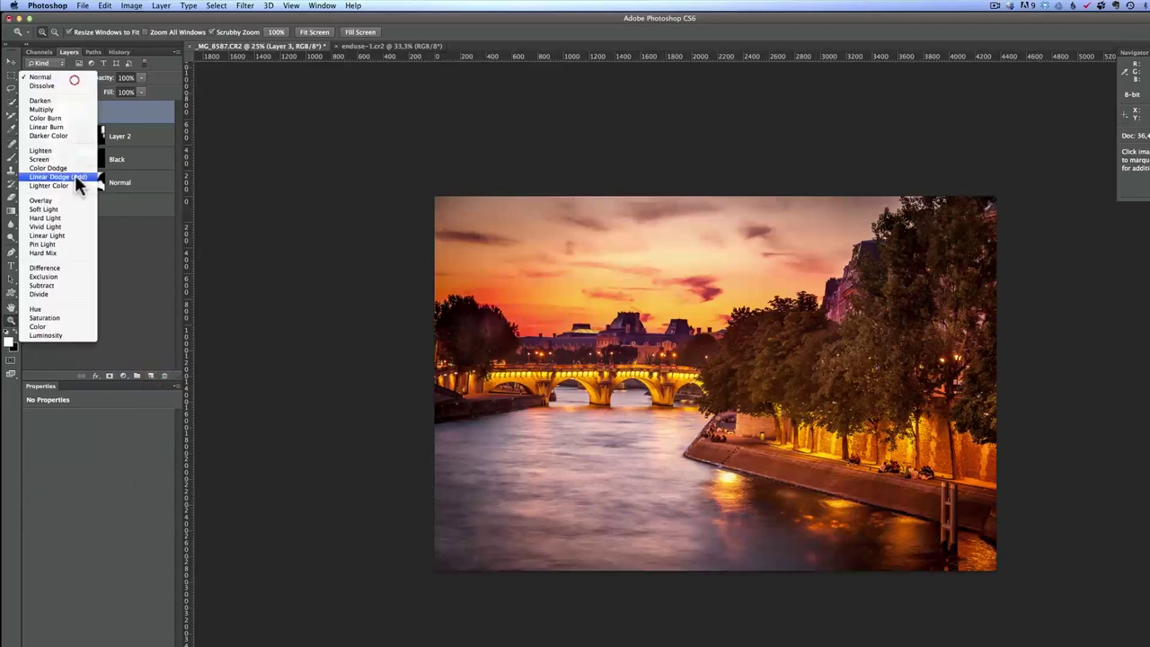
click(77, 198)
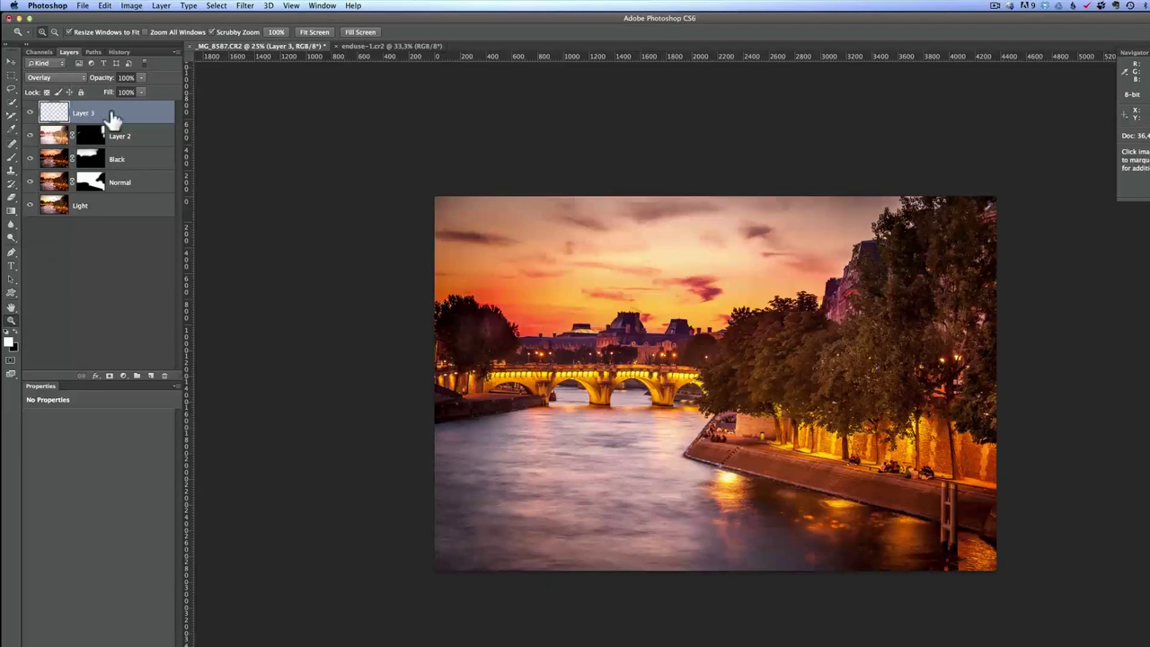
Paint white on Layer 3 at 24% brush opacity over the right-bank trees, the left-bank trees and the river.
key(b)
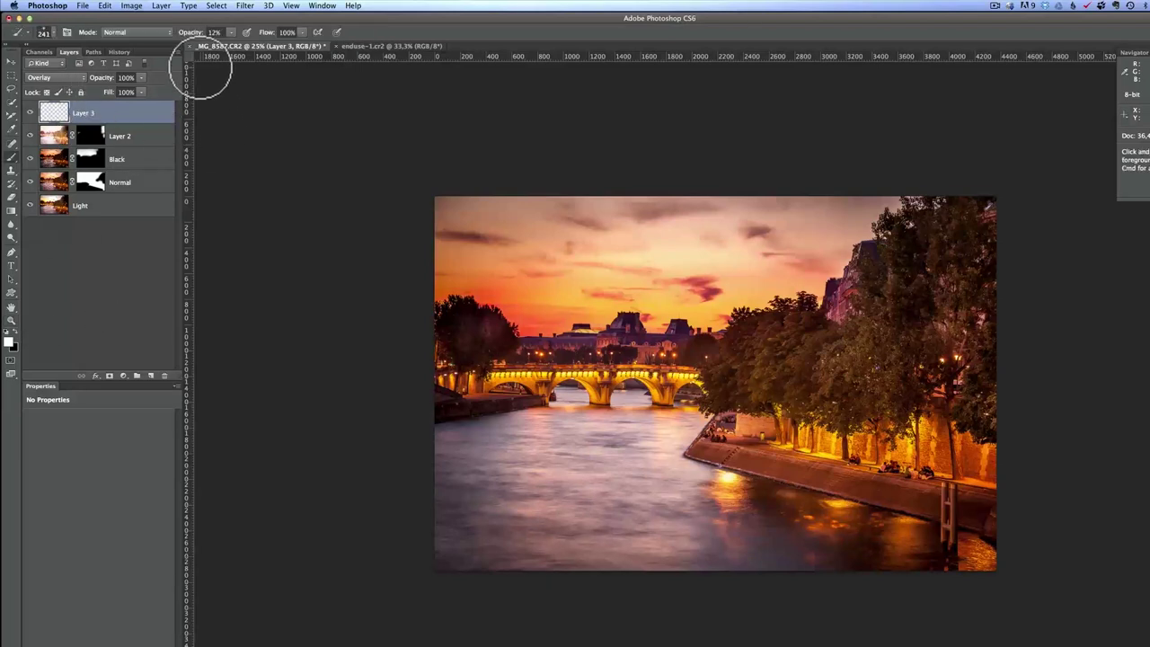
drag(190, 34, 196, 35)
mouse_move(750, 423)
mouse_down()
mouse_move(765, 426)
mouse_move(816, 360)
mouse_move(832, 364)
mouse_move(776, 354)
mouse_move(925, 285)
mouse_move(957, 329)
mouse_move(887, 304)
mouse_up()
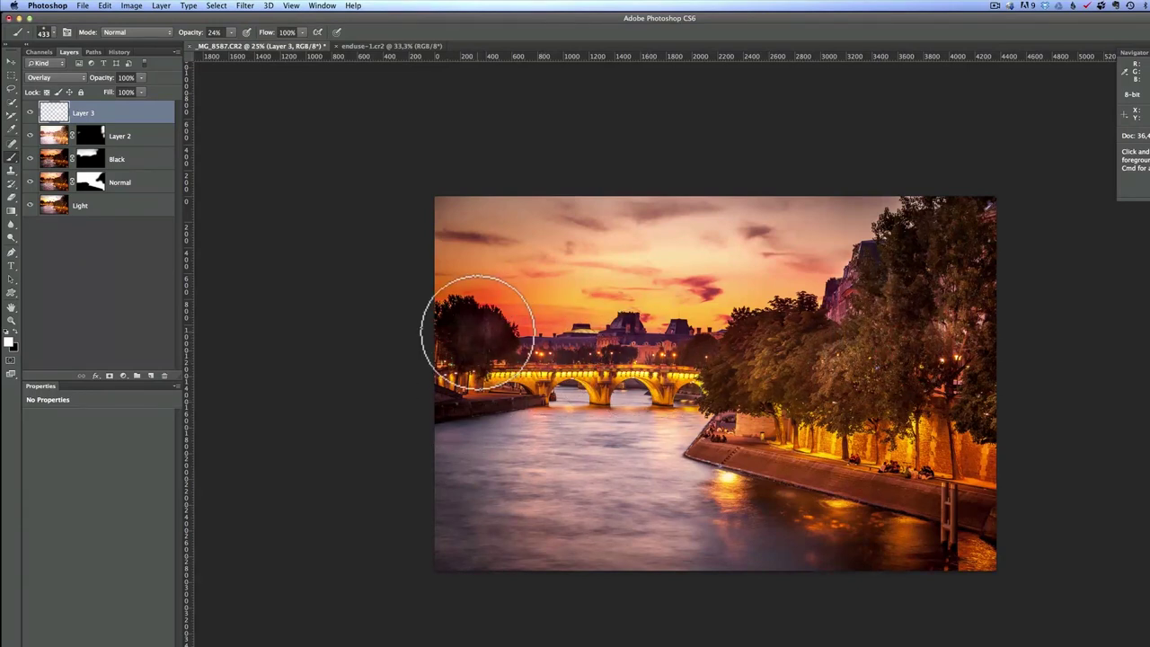
mouse_move(461, 328)
mouse_down()
mouse_move(448, 323)
mouse_move(456, 360)
mouse_move(488, 382)
mouse_up()
drag(580, 441, 604, 442)
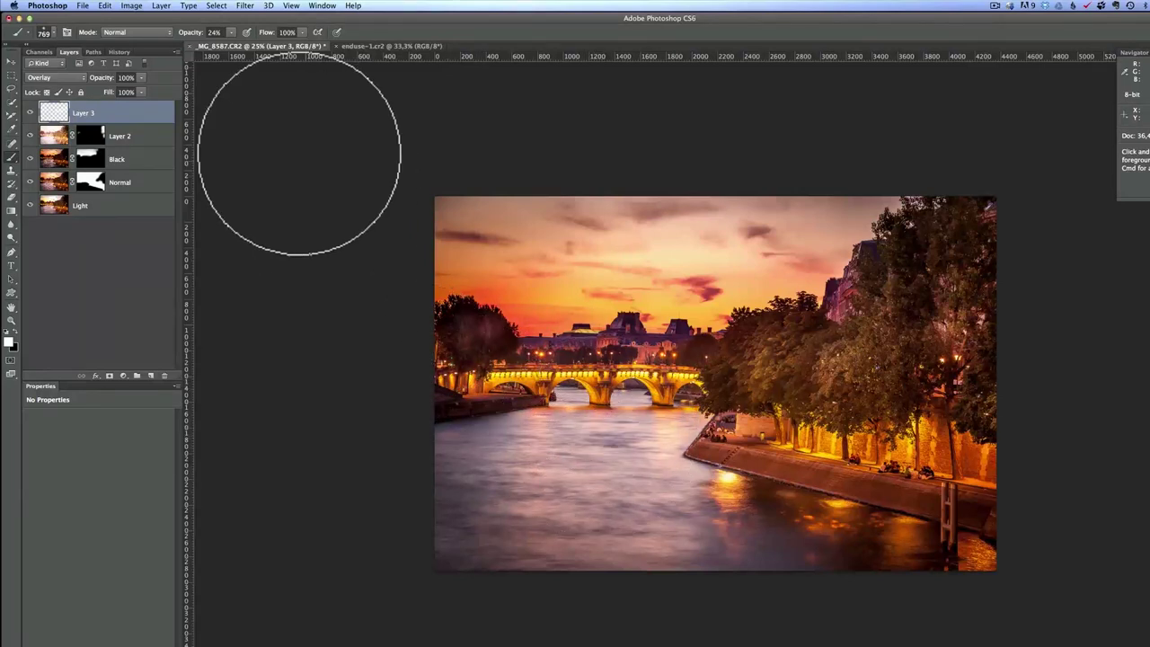
Lower the brush opacity to 15% and softly lighten the river and right-bank trees with white on Layer 3.
drag(193, 36, 185, 32)
drag(512, 480, 523, 537)
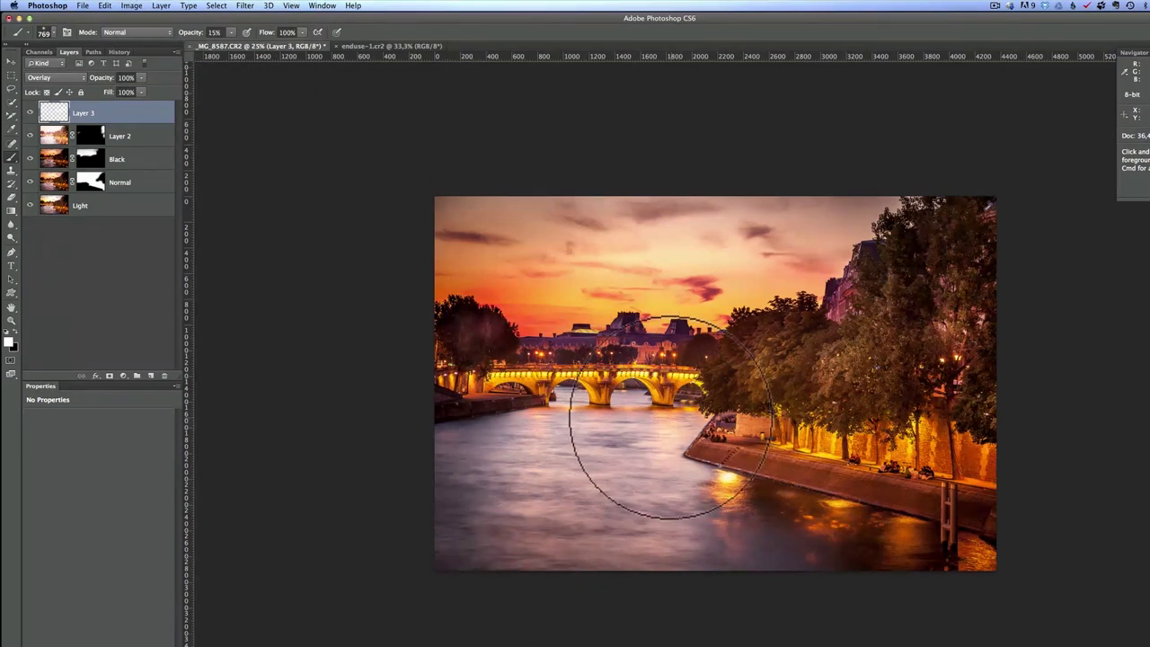
drag(672, 458, 678, 532)
mouse_move(808, 547)
mouse_down()
mouse_move(854, 519)
mouse_move(834, 526)
mouse_up()
click(841, 385)
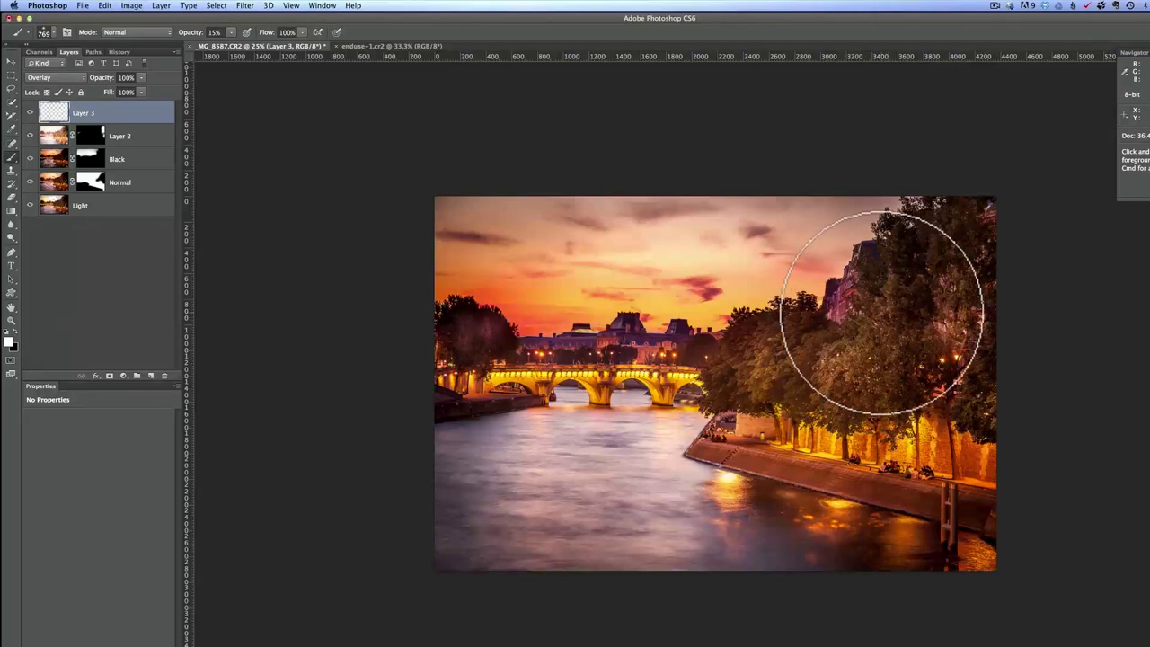
Compare the image with and without Layer 3, and reduce that layer's opacity to 70%.
click(29, 113)
click(30, 113)
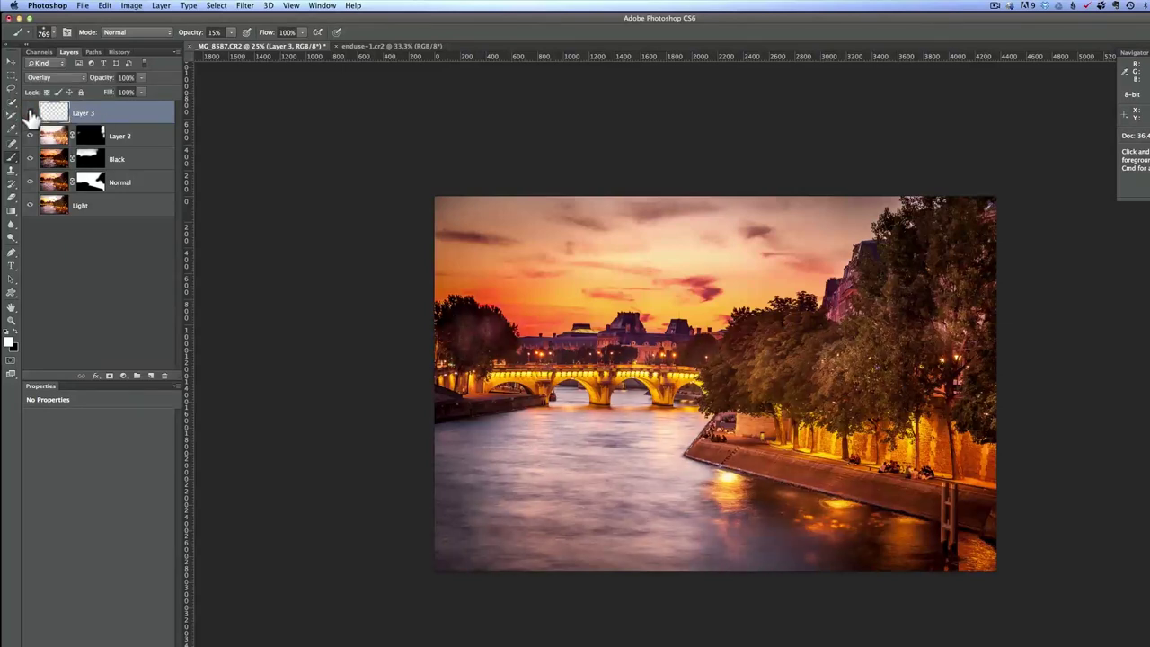
click(30, 113)
click(30, 113)
drag(108, 85, 99, 83)
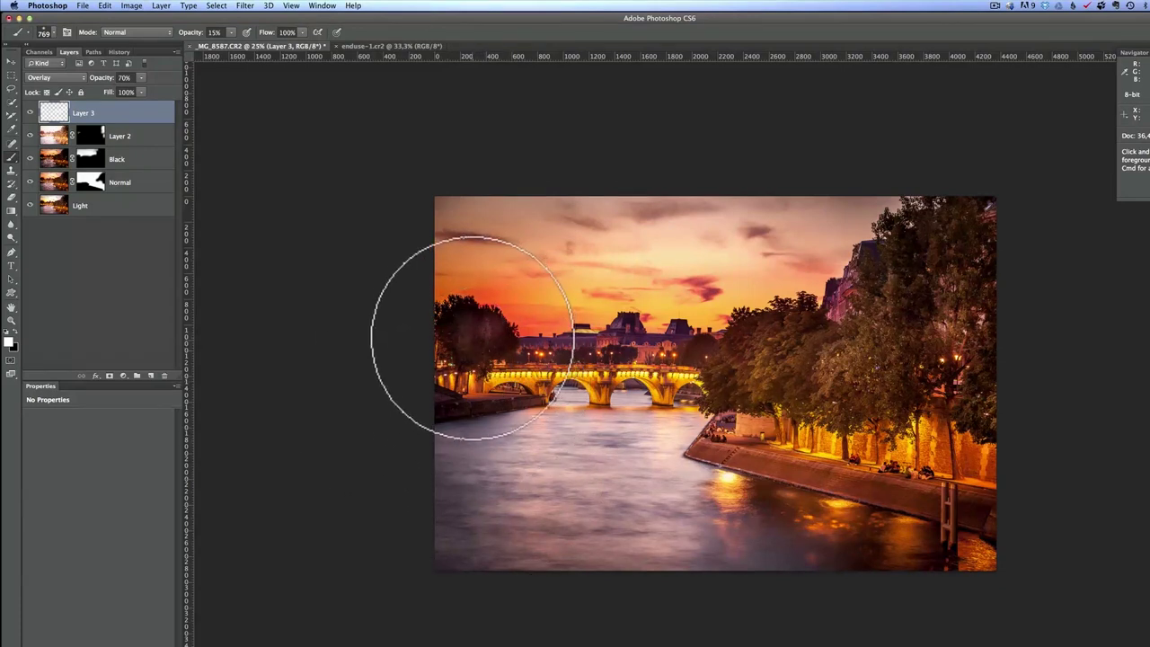
Paint black at 100% brush opacity on Layer 2's mask over the left-bank trees to remove their brightening.
click(90, 135)
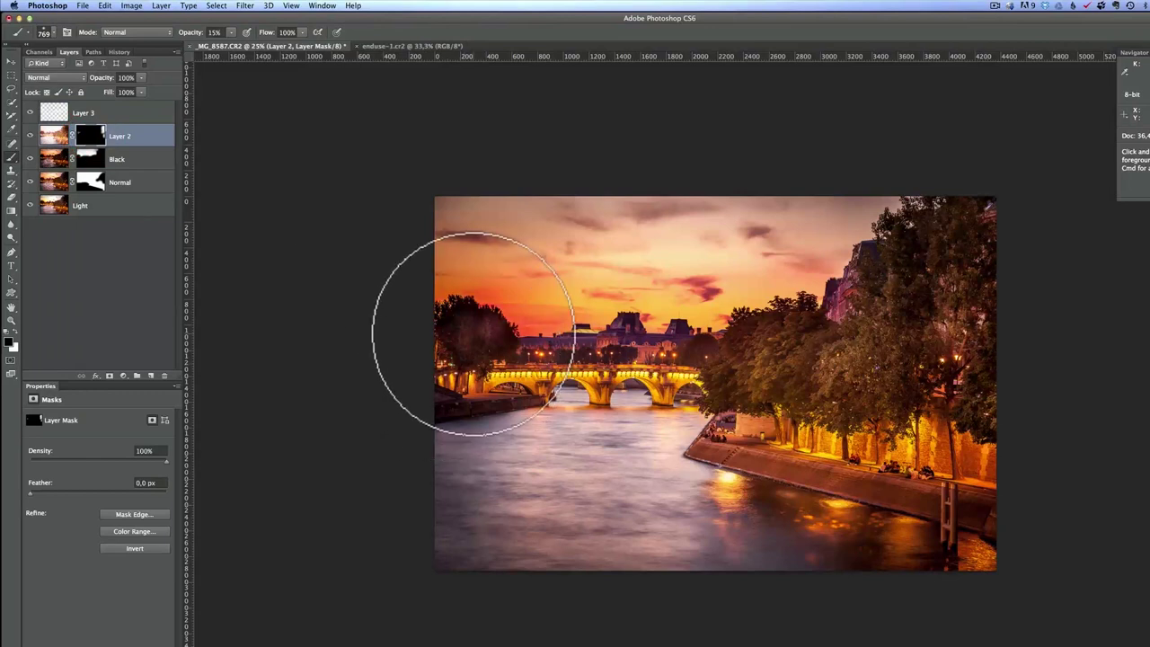
drag(90, 179, 89, 136)
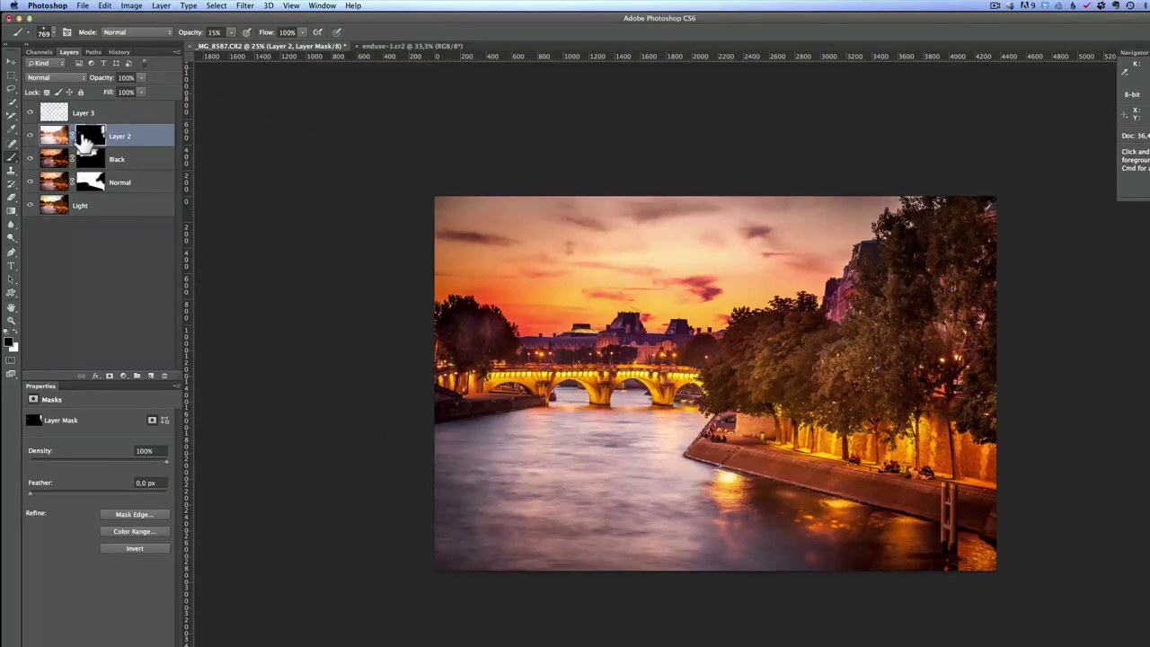
drag(484, 340, 462, 339)
key(0)
click(469, 334)
click(487, 336)
click(485, 333)
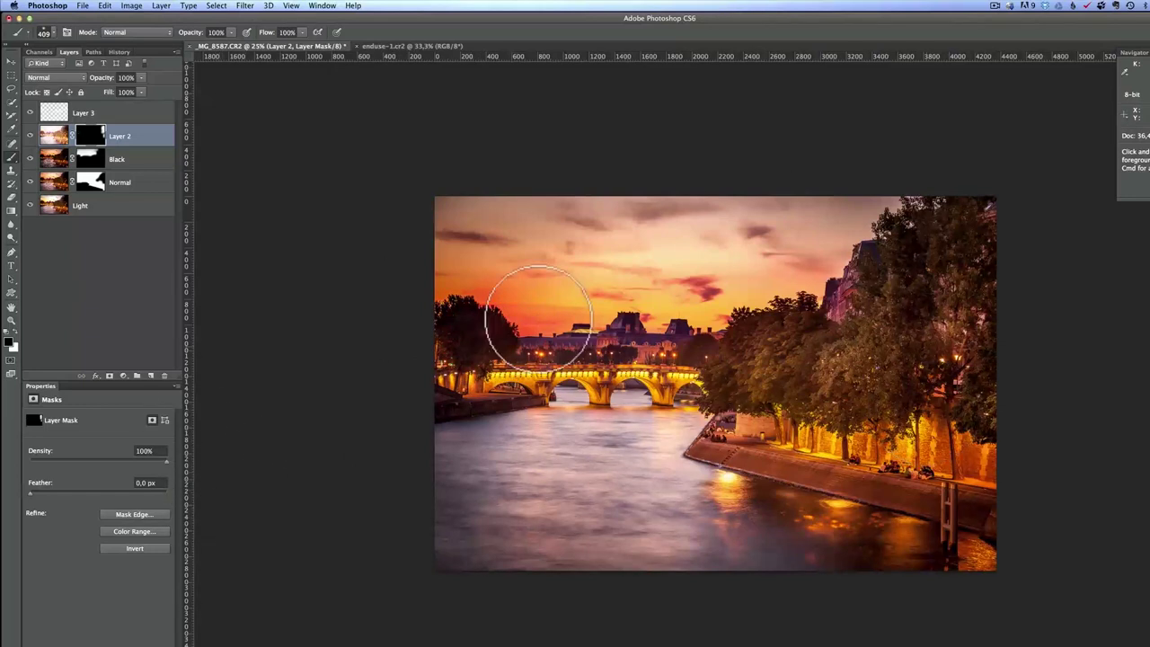
Close the layered sunset composite with its changes saved, and switch to Lightroom.
click(141, 118)
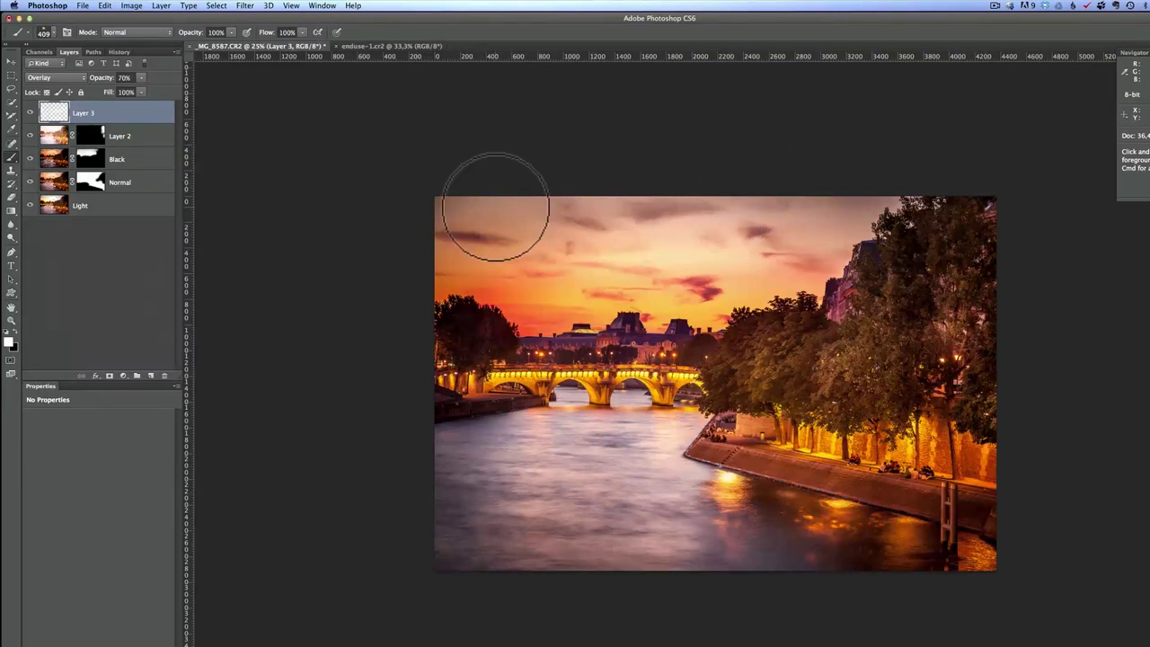
key(super+w)
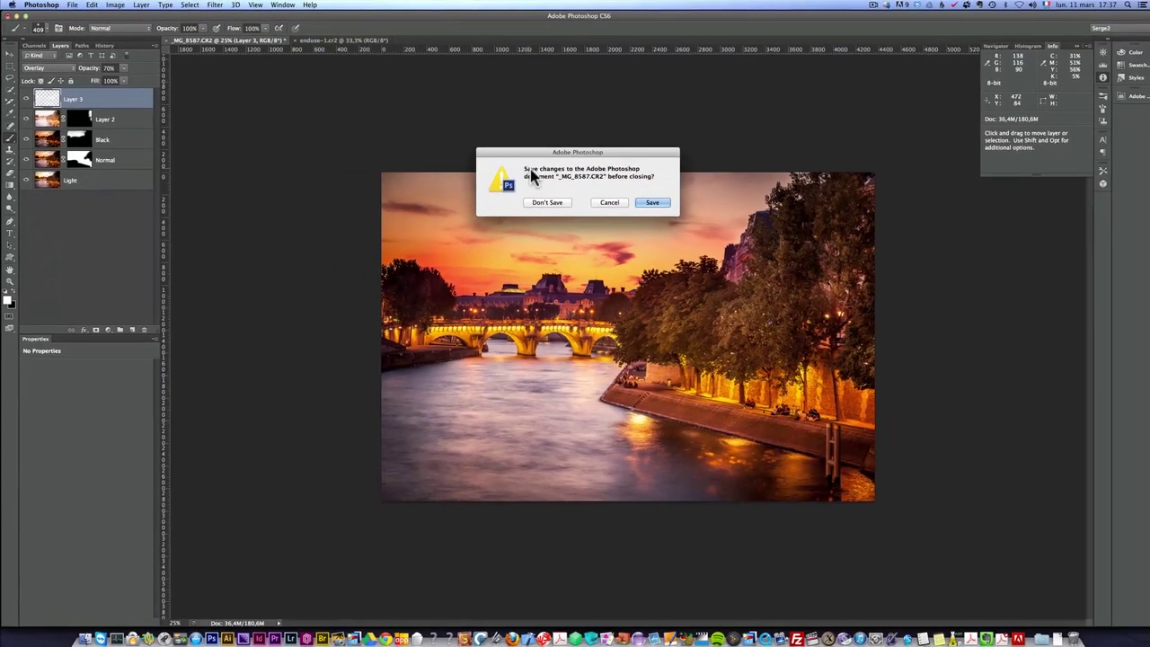
click(651, 202)
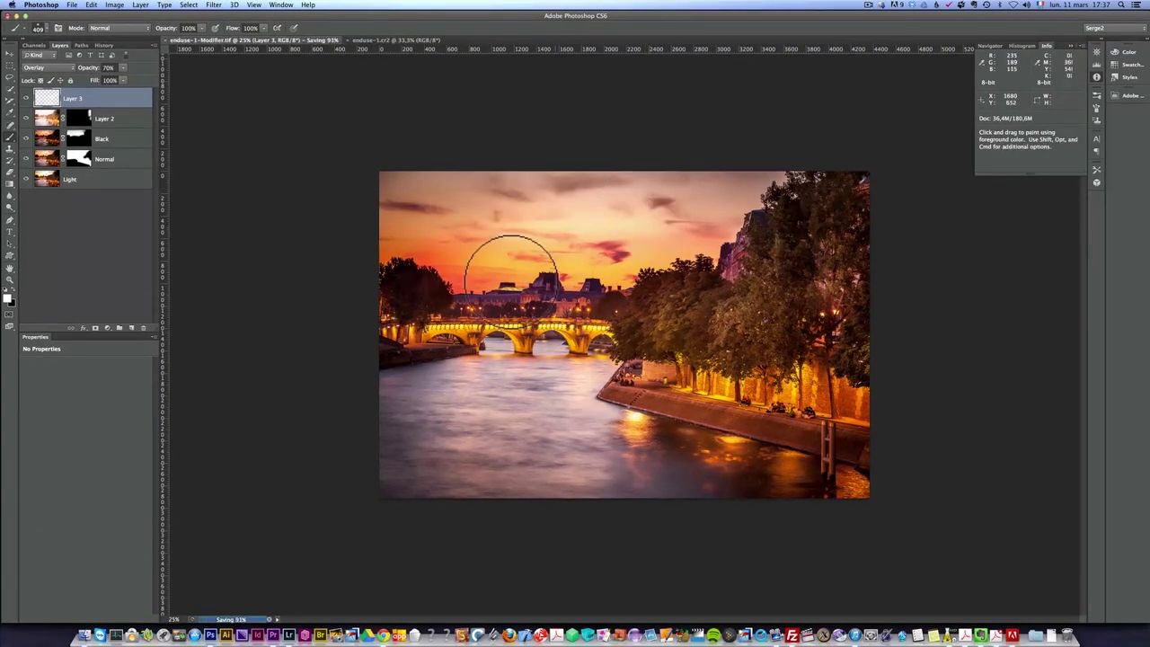
key(super+Tab)
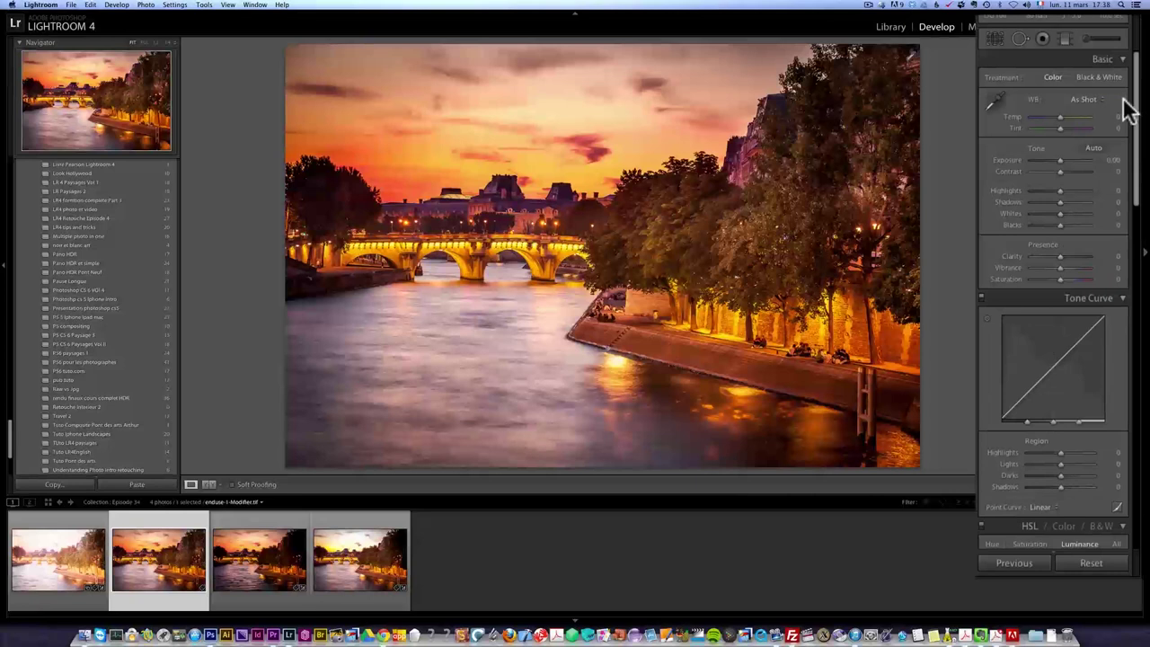
Set the composite's Exposure to +0.20 and its post-crop vignetting Amount to -16.
click(1060, 160)
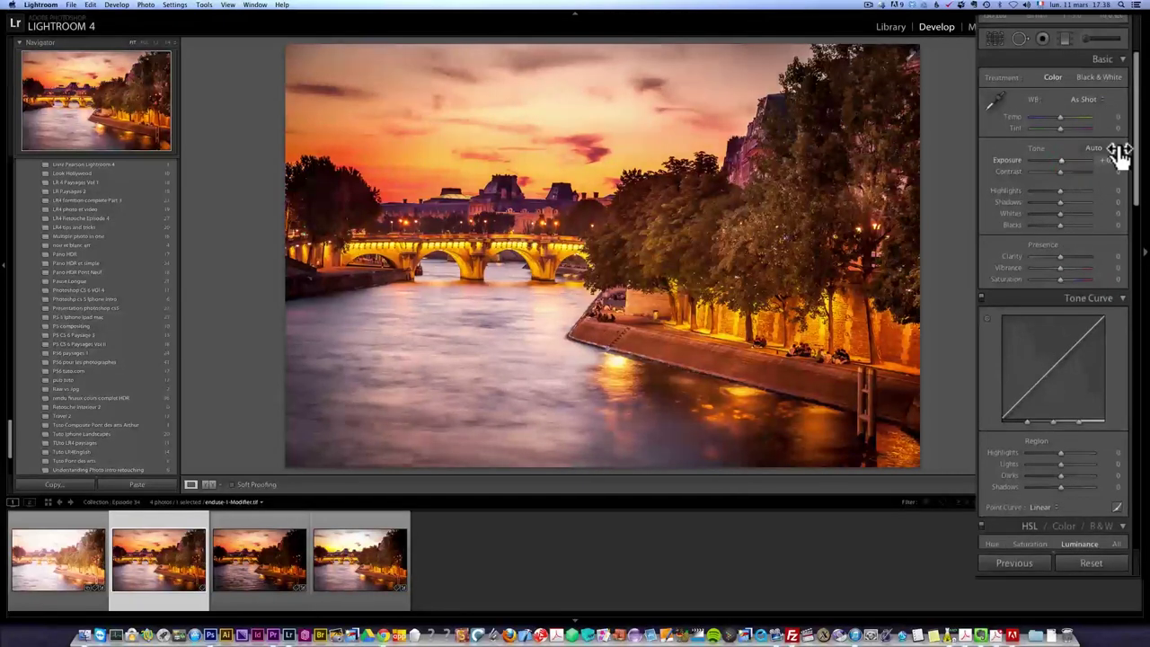
drag(1136, 157, 1148, 606)
drag(1052, 194, 1056, 194)
drag(1137, 243, 1136, 54)
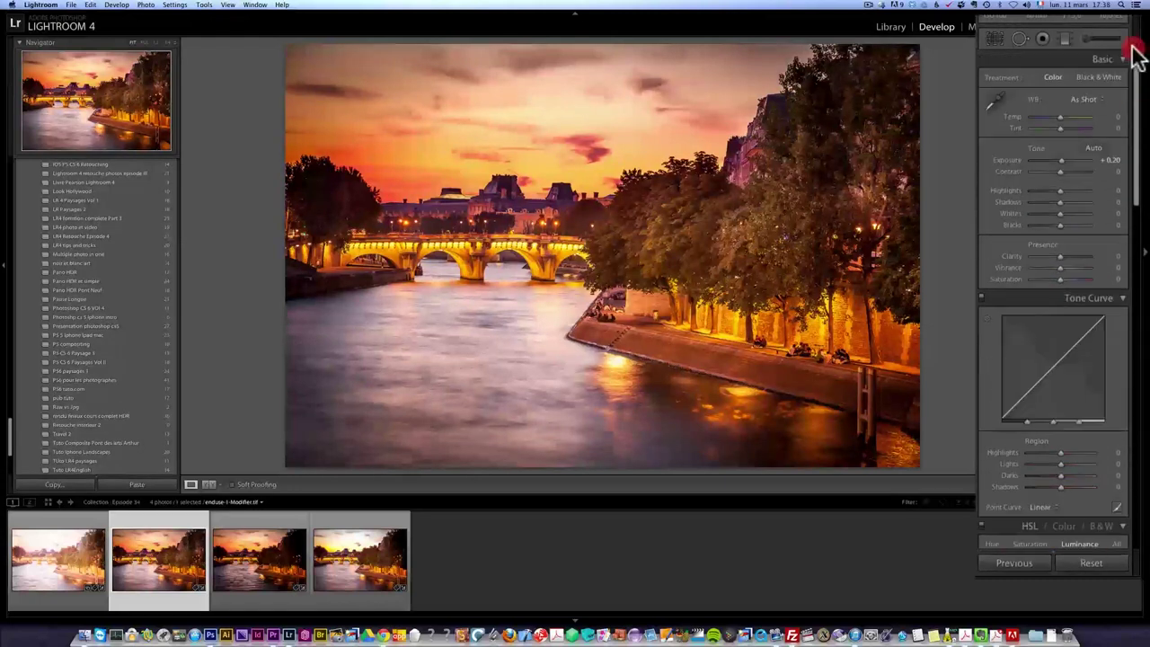
Set the composite's Clarity to +22 and Vibrance to +29.
click(1072, 260)
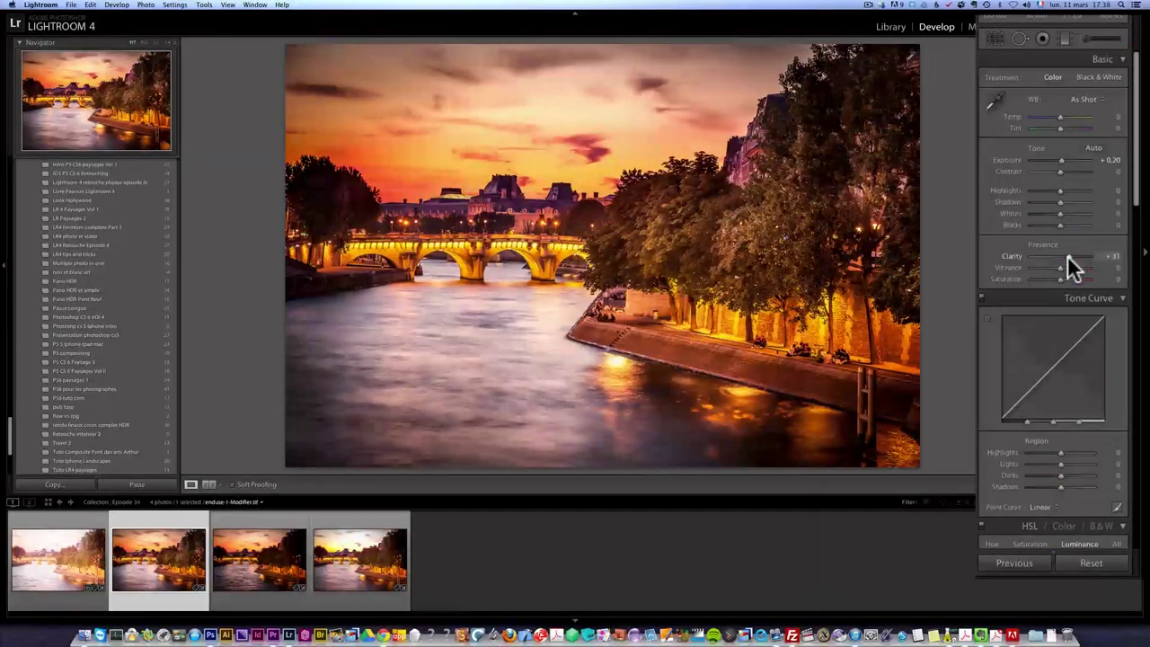
drag(1065, 258, 1067, 269)
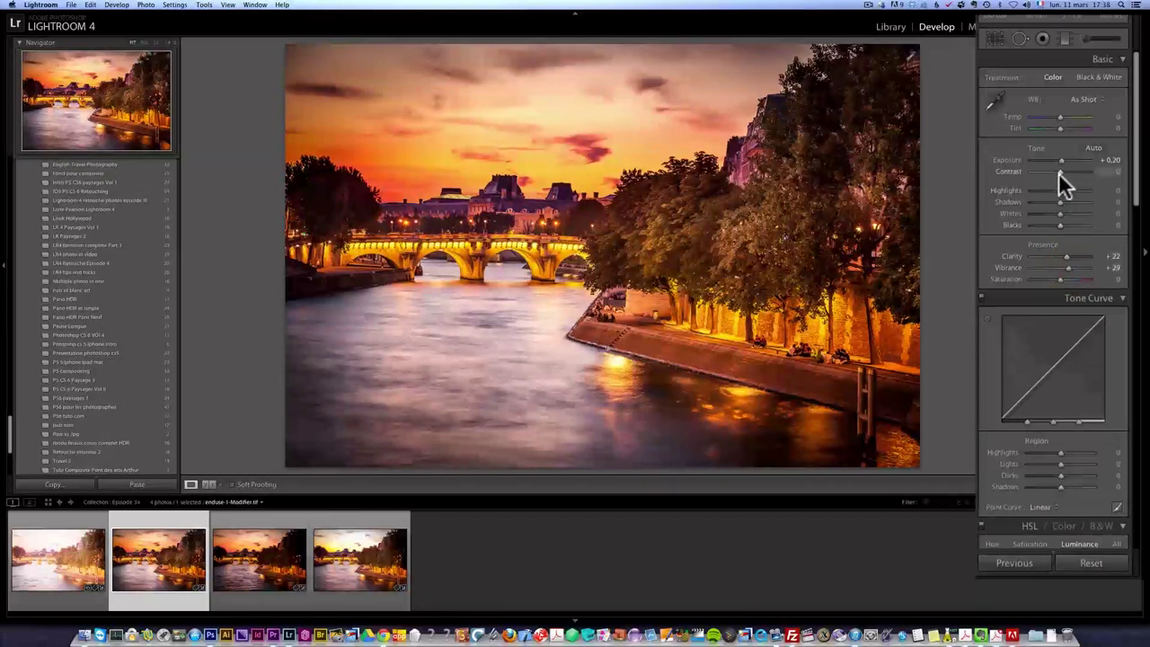
Set the composite's post-crop vignetting Amount to -2 and Exposure to +0.10.
scroll(1054, 212, down, 5)
scroll(1056, 225, down, 5)
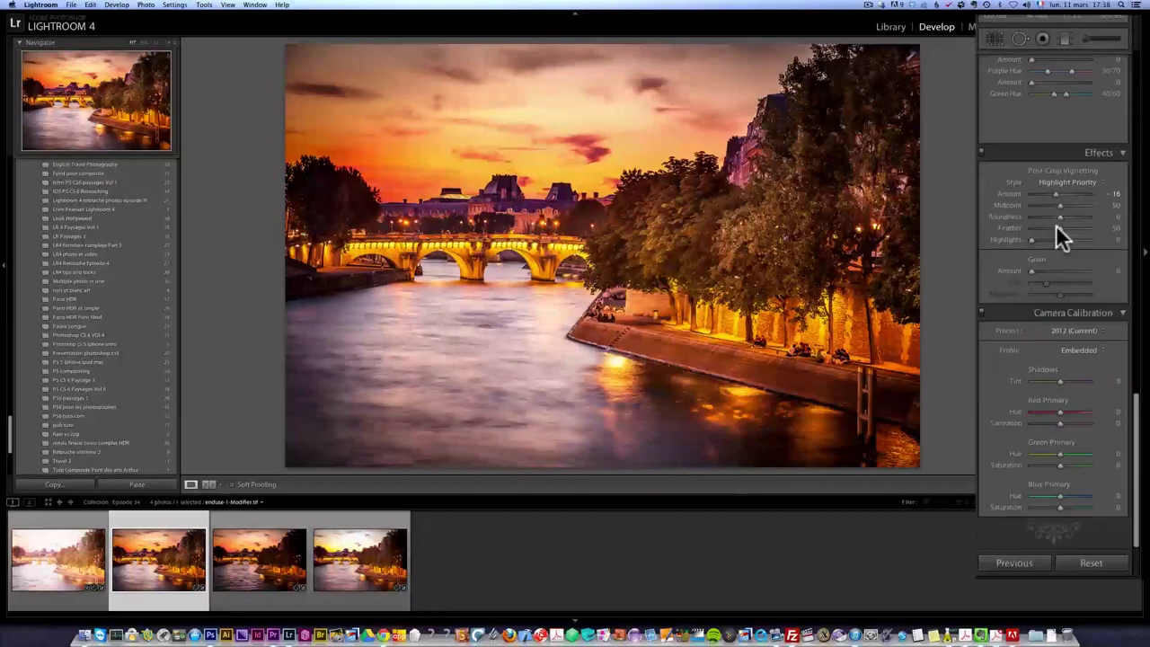
drag(1056, 191, 1059, 193)
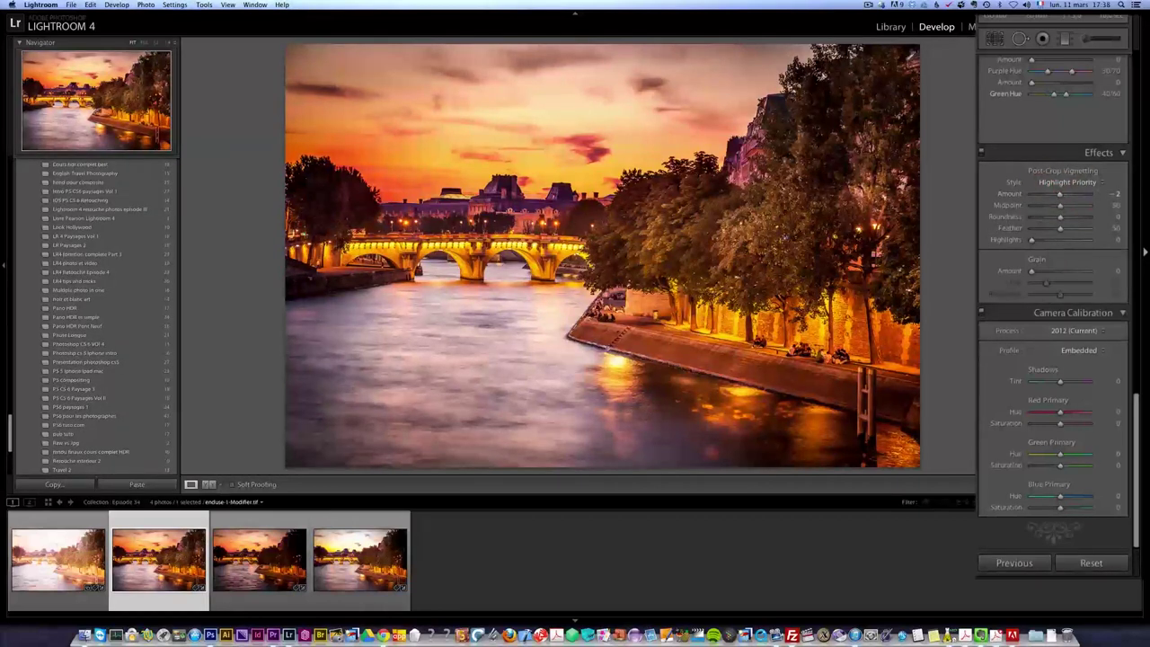
scroll(1129, 128, up, 10)
drag(1134, 135, 1130, 101)
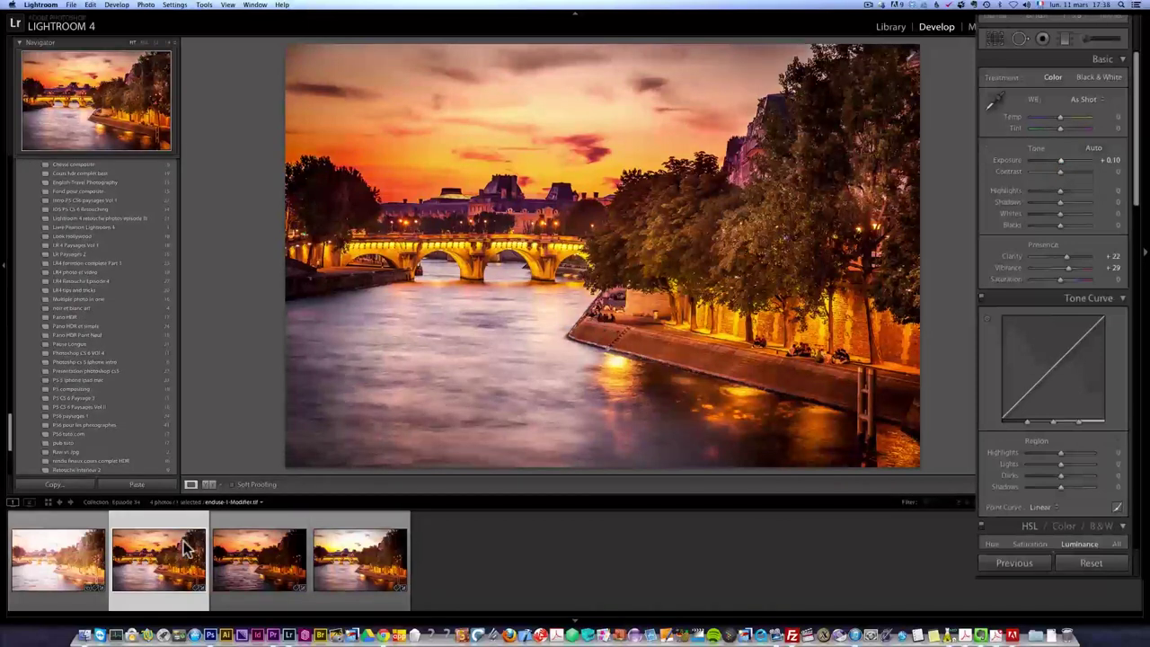
Revert the overexposed enduse-1.cr2 photo in Develop to its Post-Crop Vignette Amount history state.
click(72, 559)
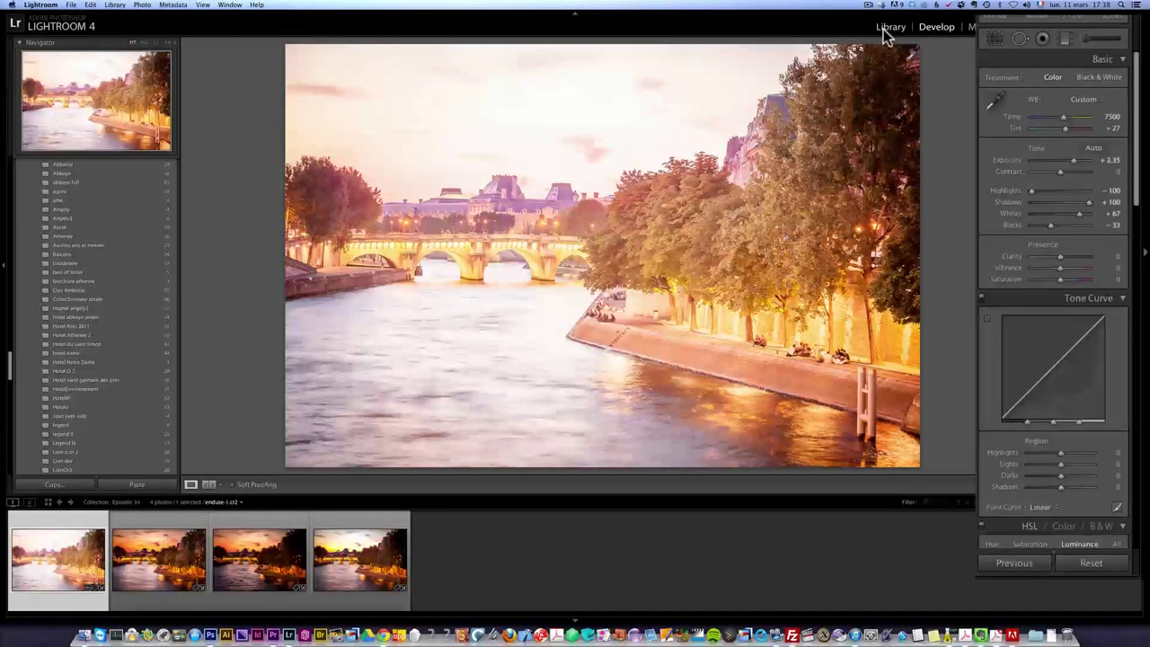
click(889, 27)
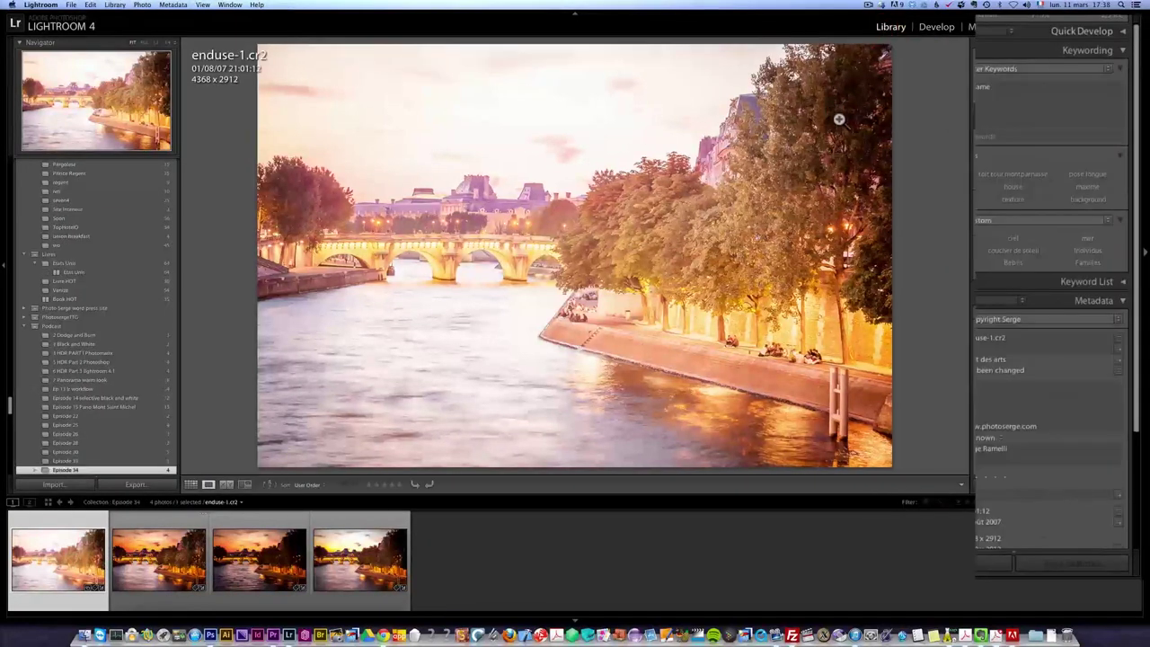
drag(8, 405, 26, 257)
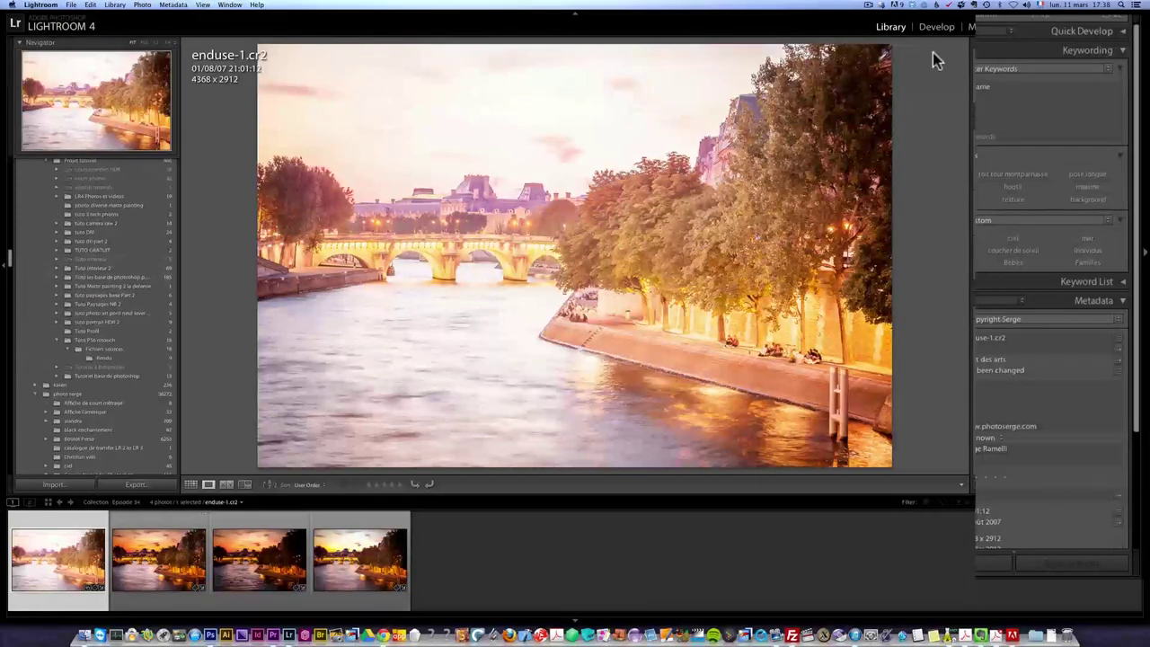
click(929, 28)
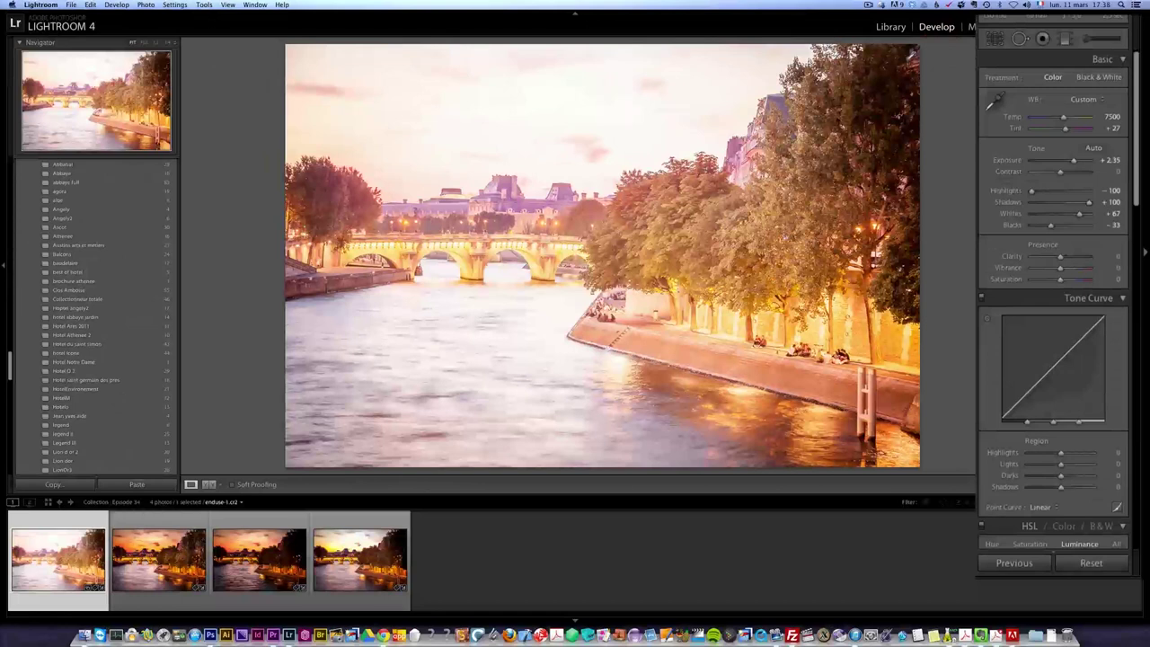
drag(10, 372, 31, 238)
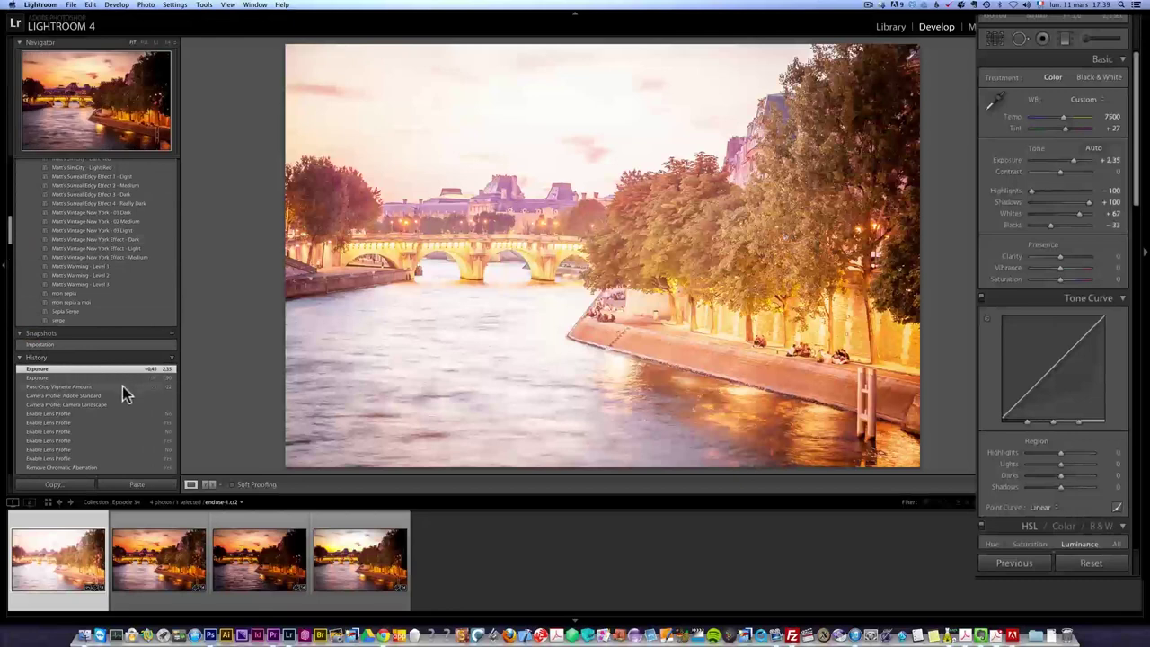
click(123, 387)
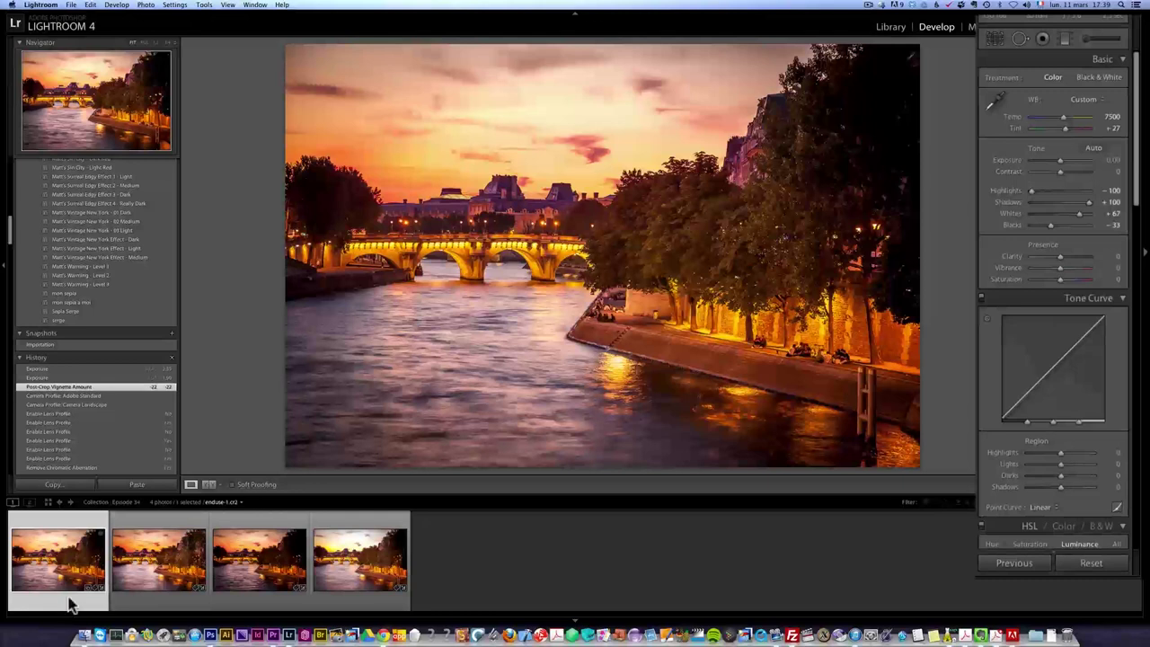
Compare enduse-1.cr2 and enduse-1-Modifier.tif side by side, examining the trees, buildings and bridge at close zoom, and return to the single composite.
super+click(157, 566)
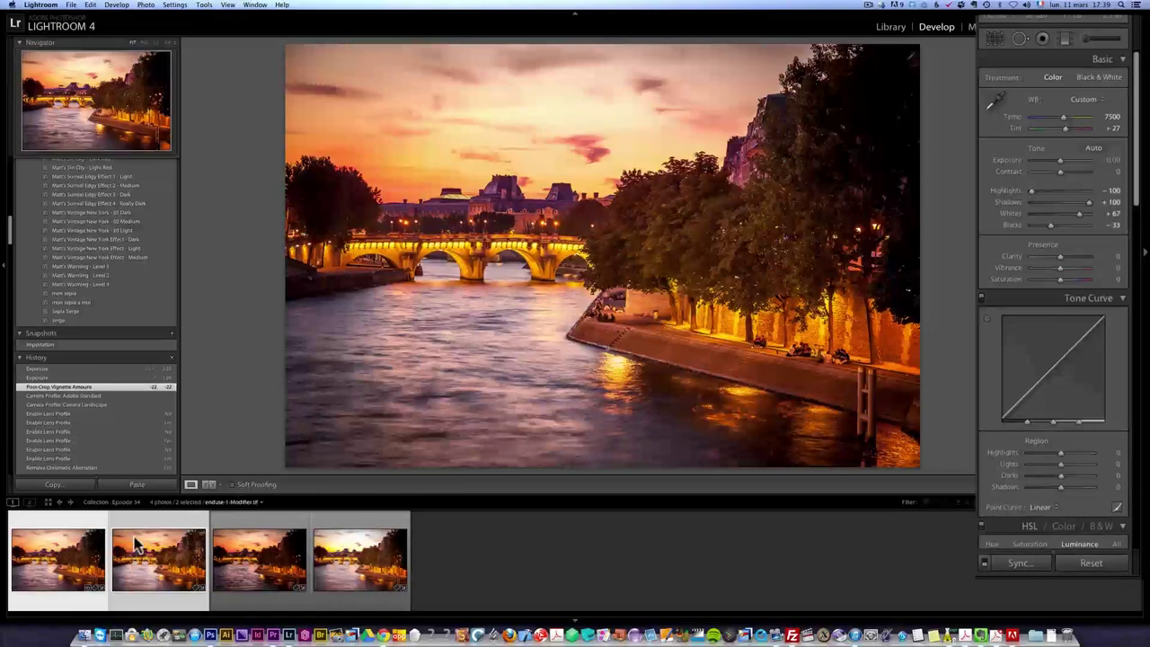
key(c)
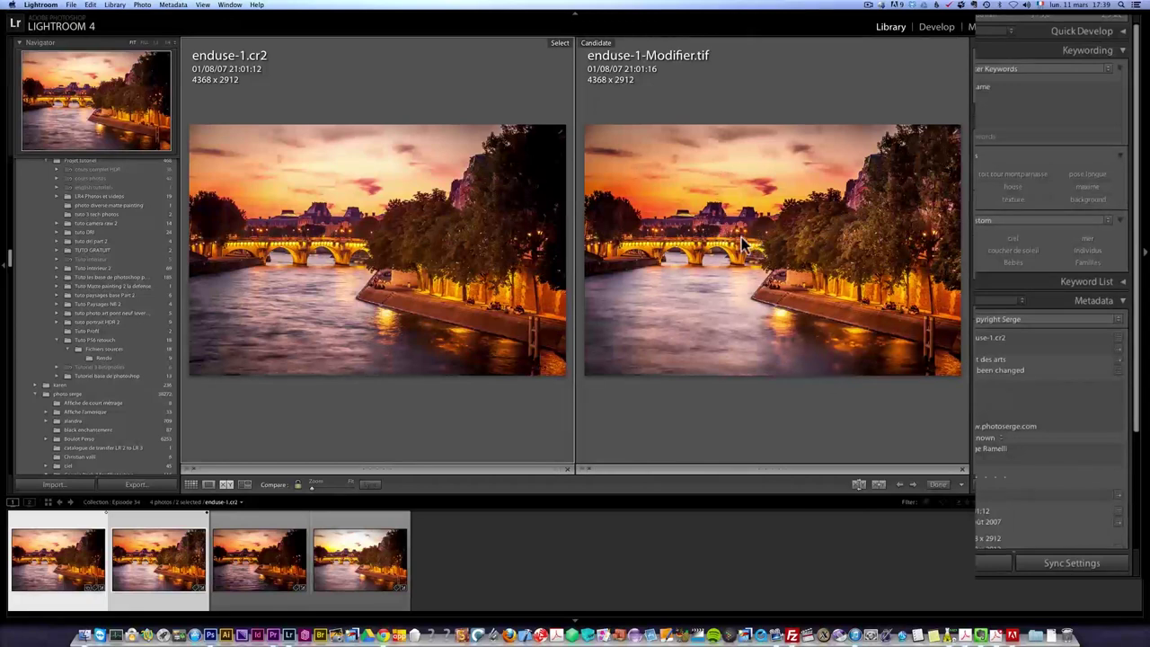
click(624, 204)
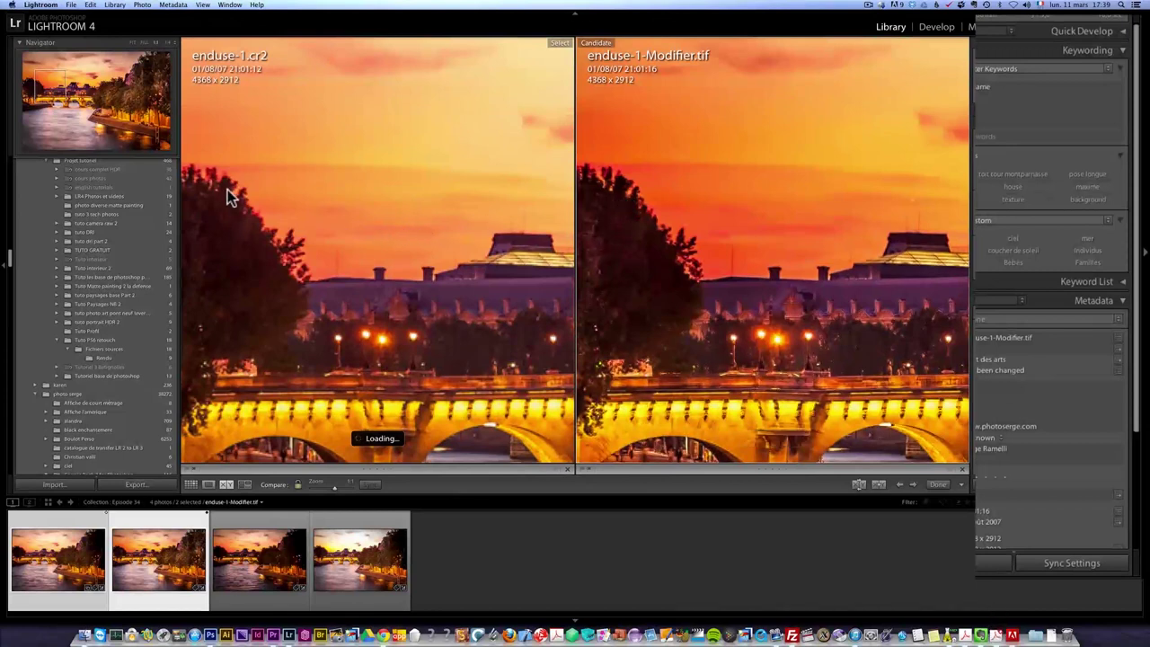
drag(349, 273, 378, 264)
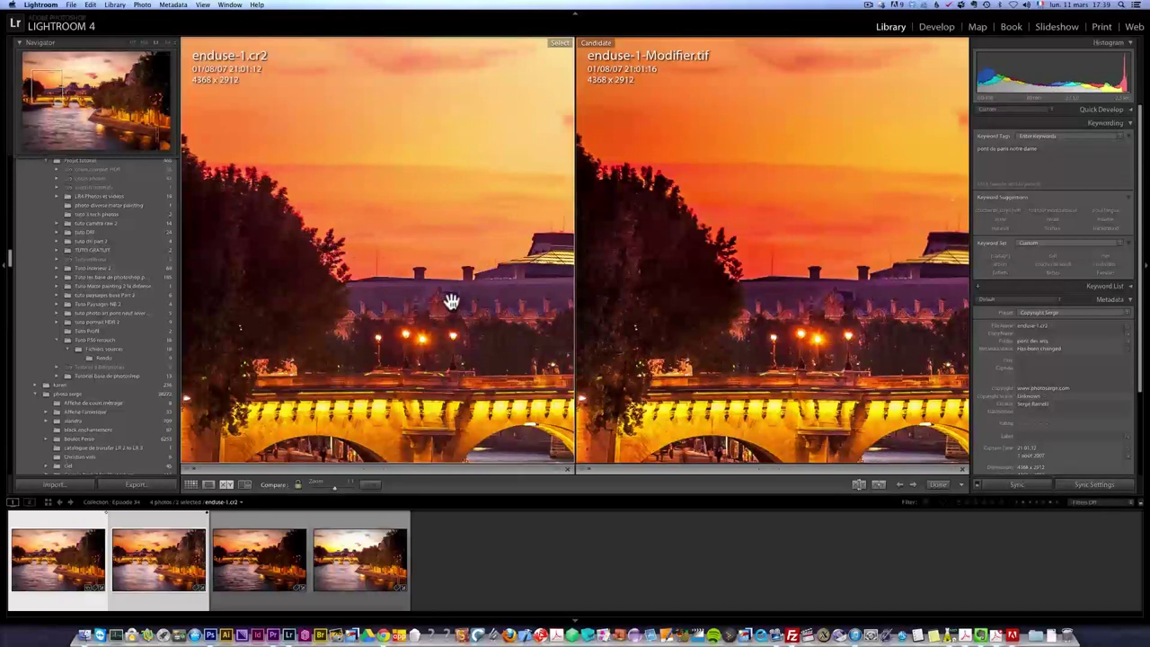
drag(451, 302, 351, 297)
drag(870, 288, 781, 293)
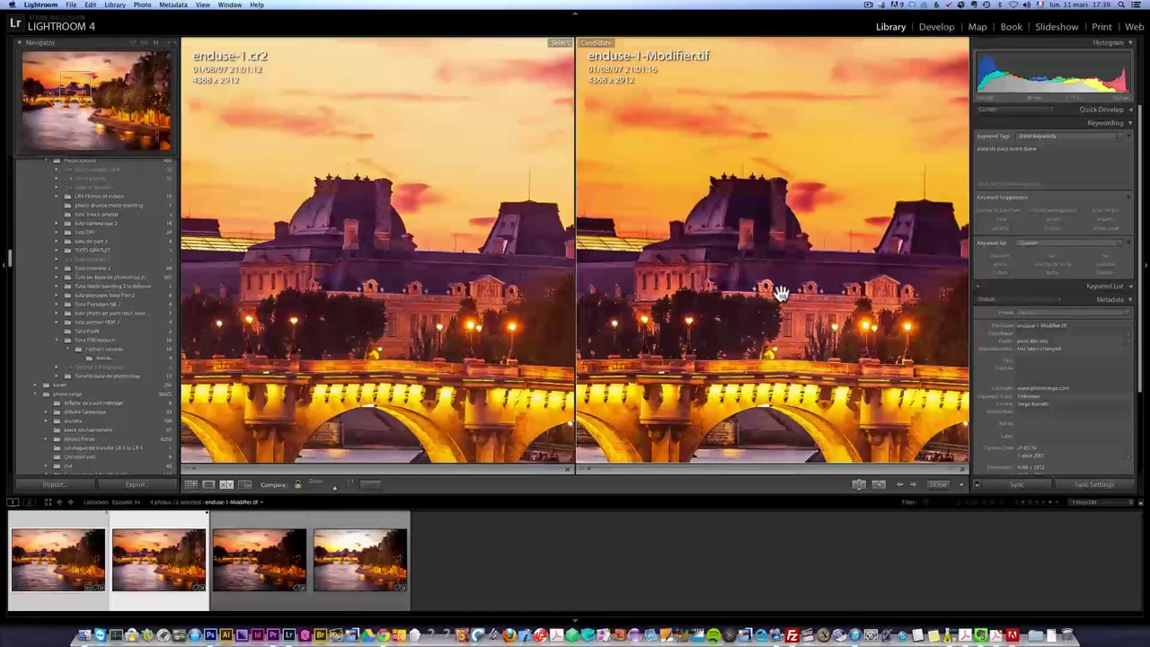
click(854, 167)
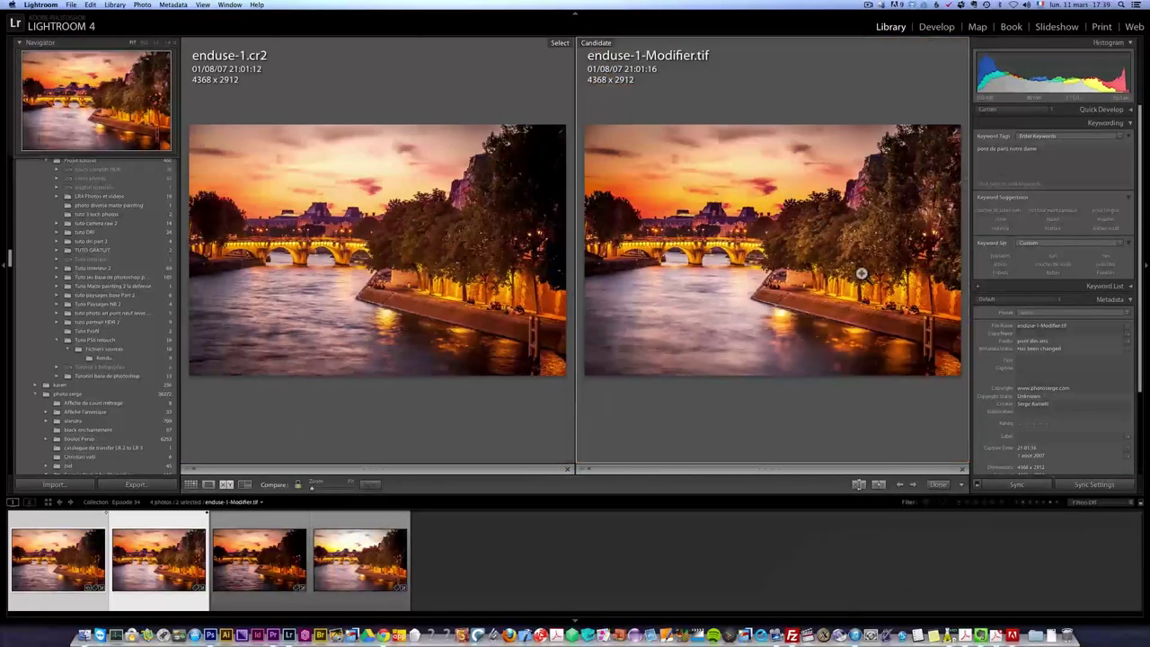
click(938, 485)
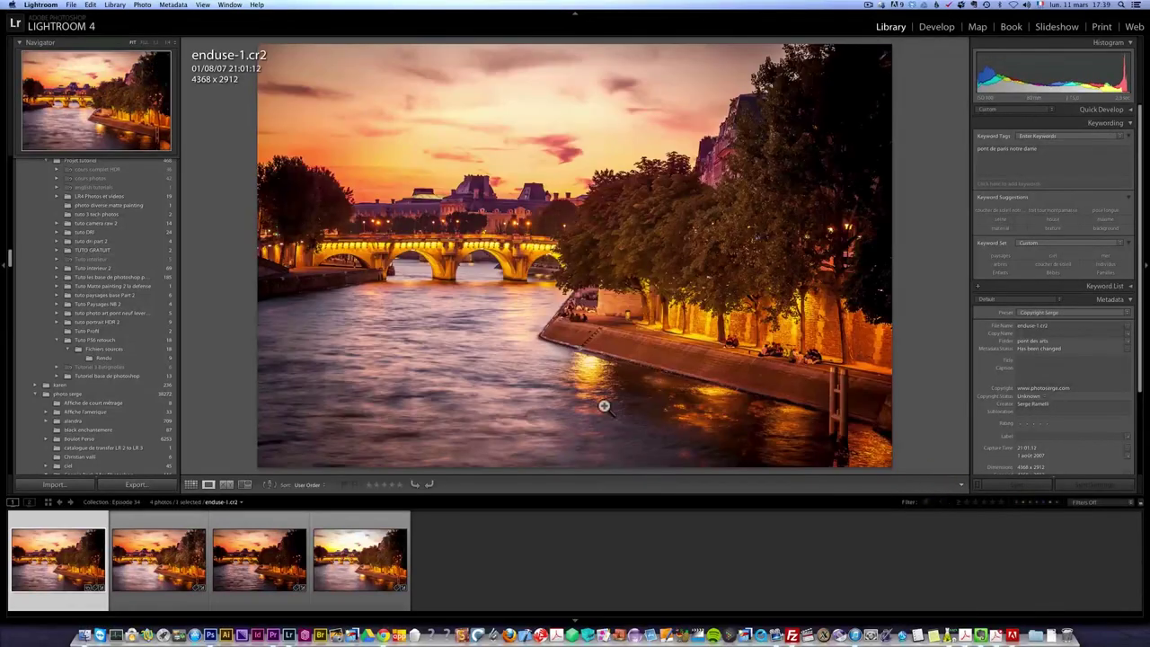
click(160, 562)
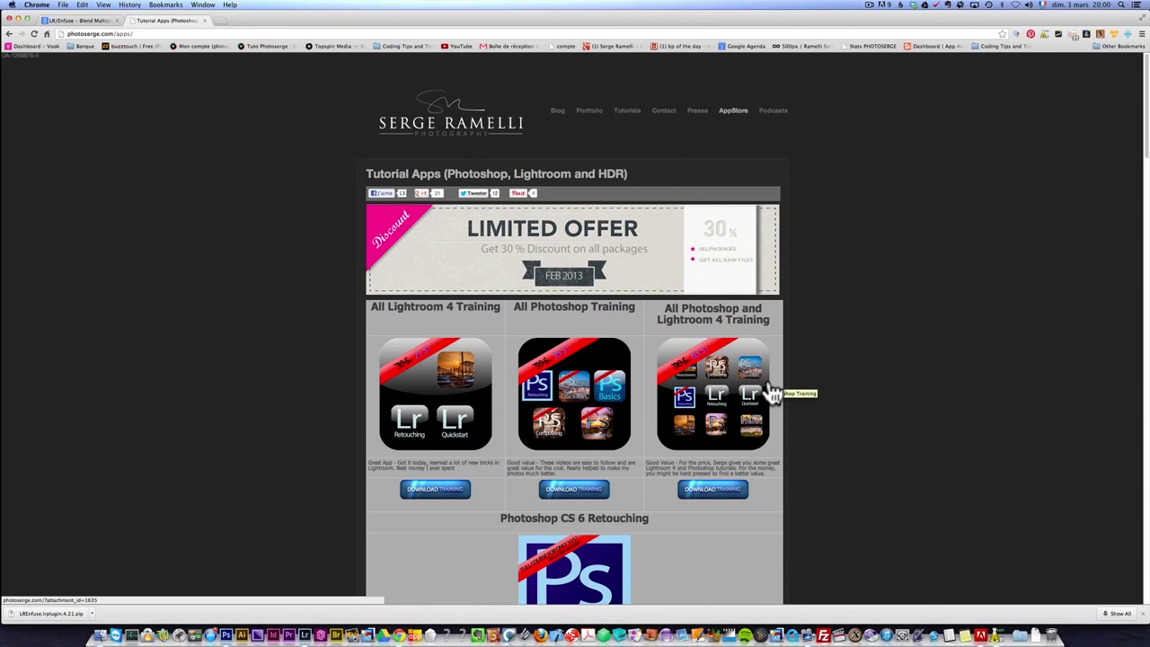
Look through the Photoshop and Lightroom training courses on the photoserge.com Tutorial Apps page in Chrome.
scroll(811, 380, down, 5)
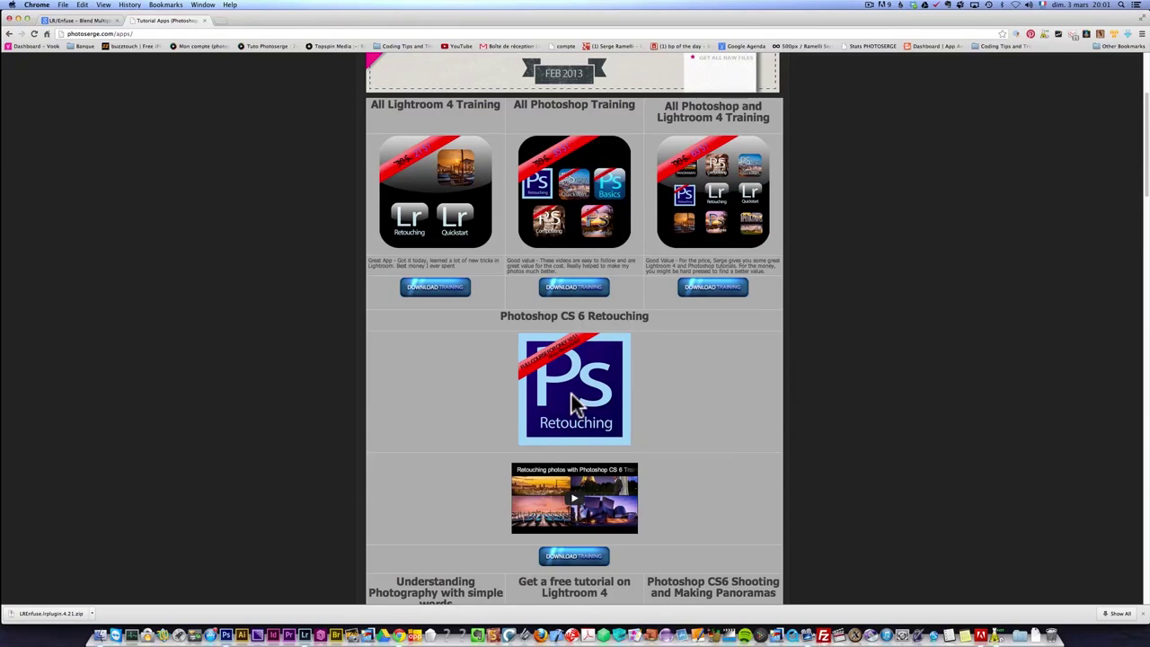
scroll(669, 399, down, 5)
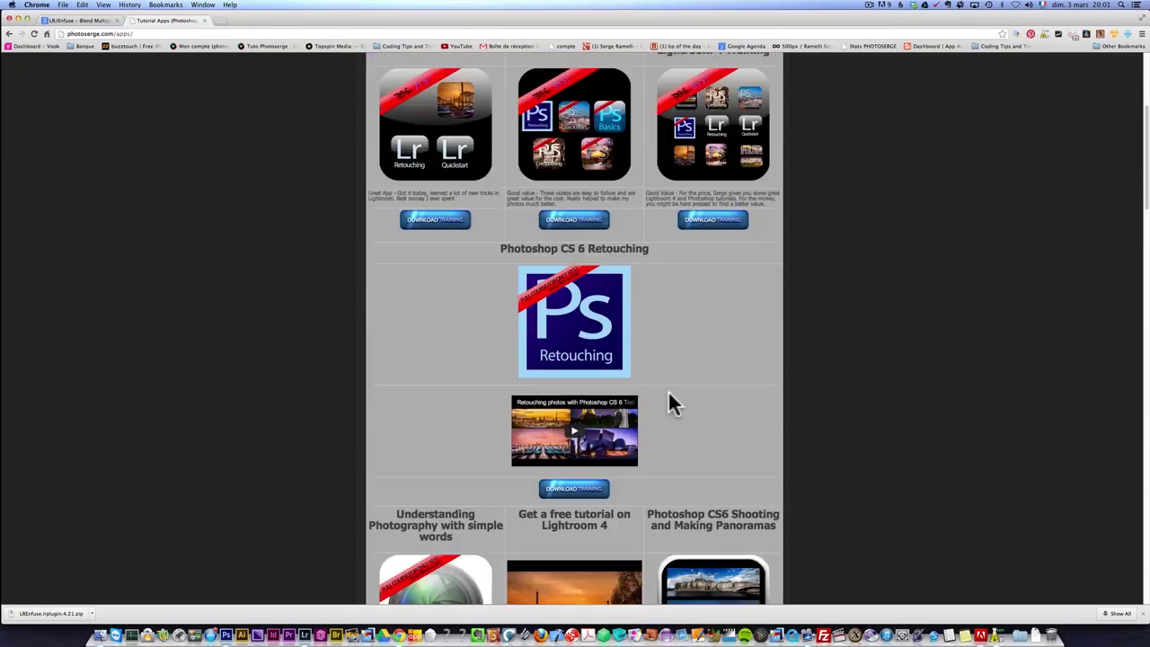
scroll(854, 361, down, 4)
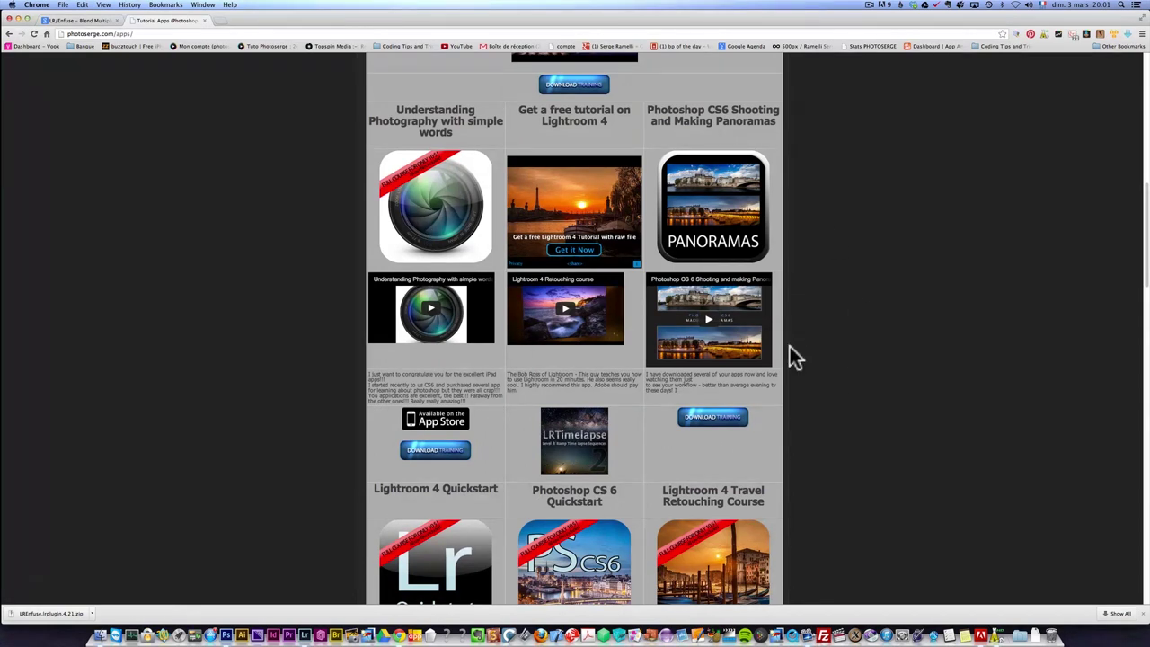
scroll(789, 346, down, 3)
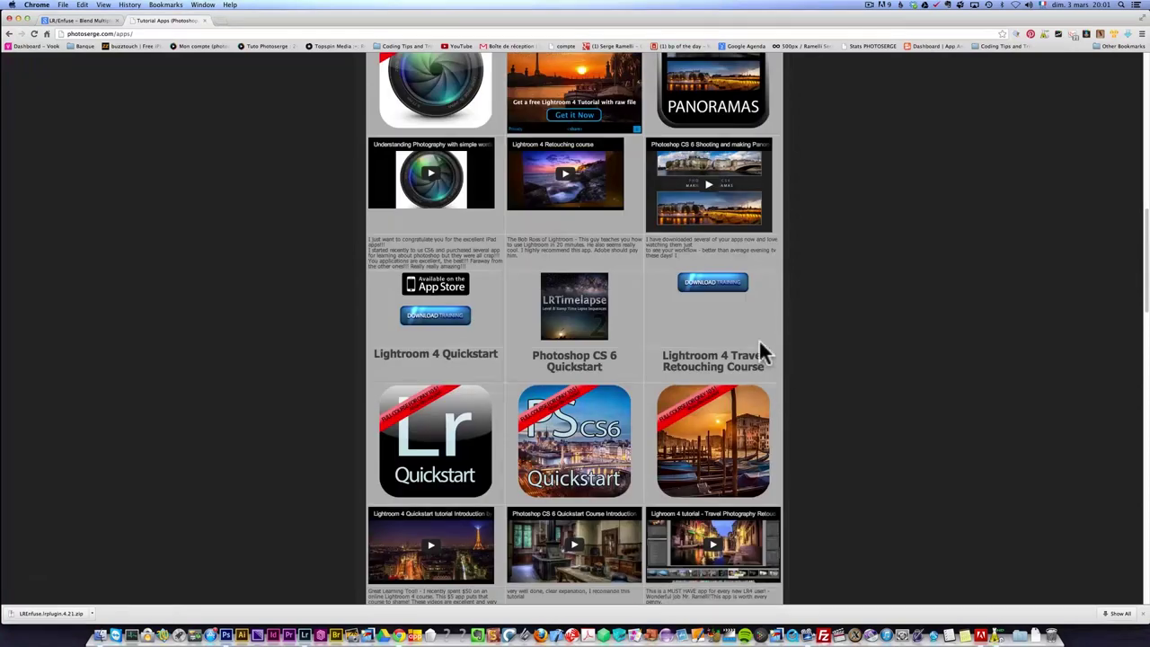
scroll(876, 401, down, 3)
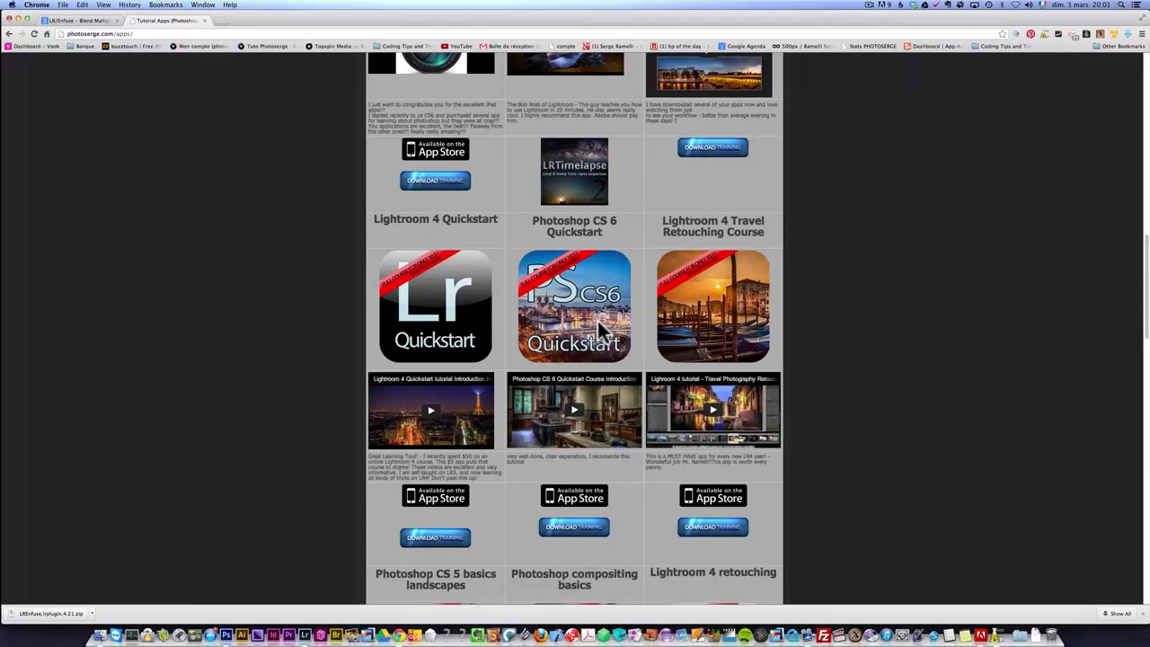
scroll(876, 361, up, 10)
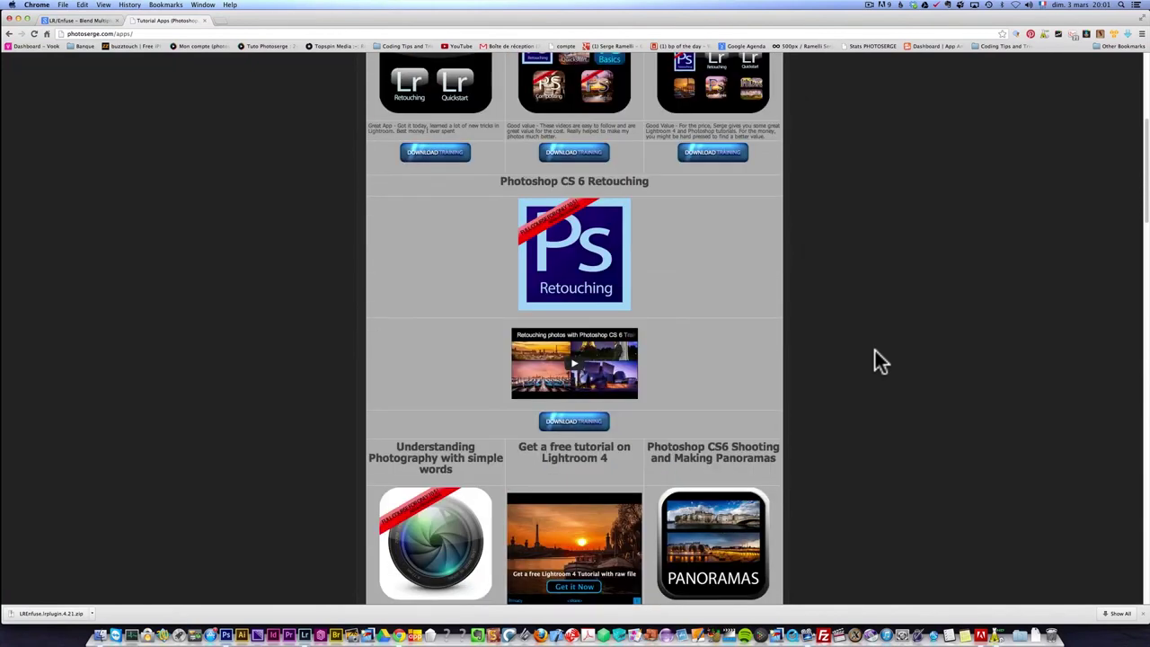
scroll(876, 360, up, 6)
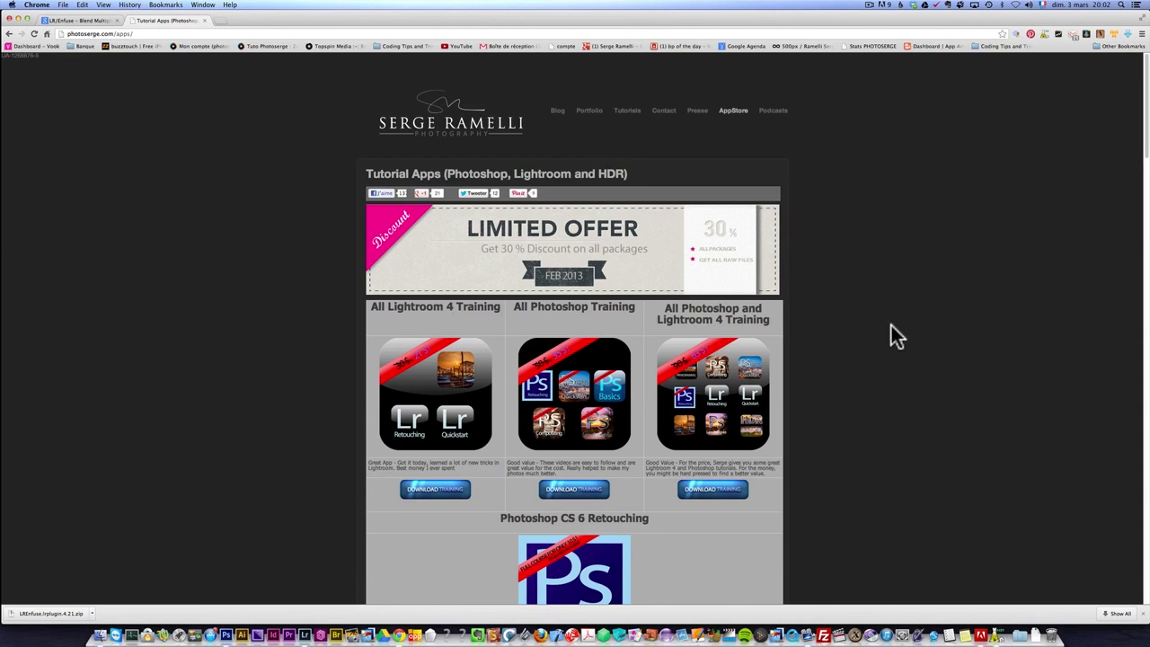
Open the site's Tutoriels page and look through the French Lightroom and Photoshop courses.
click(629, 114)
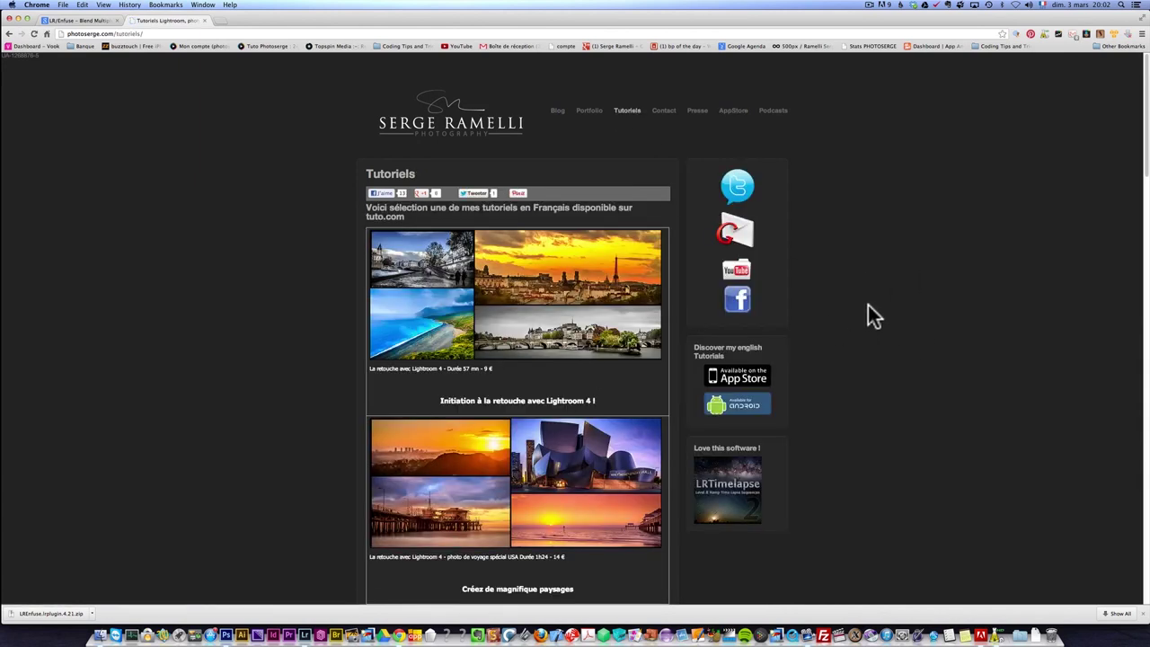
scroll(866, 306, down, 5)
scroll(644, 351, up, 5)
scroll(598, 321, down, 15)
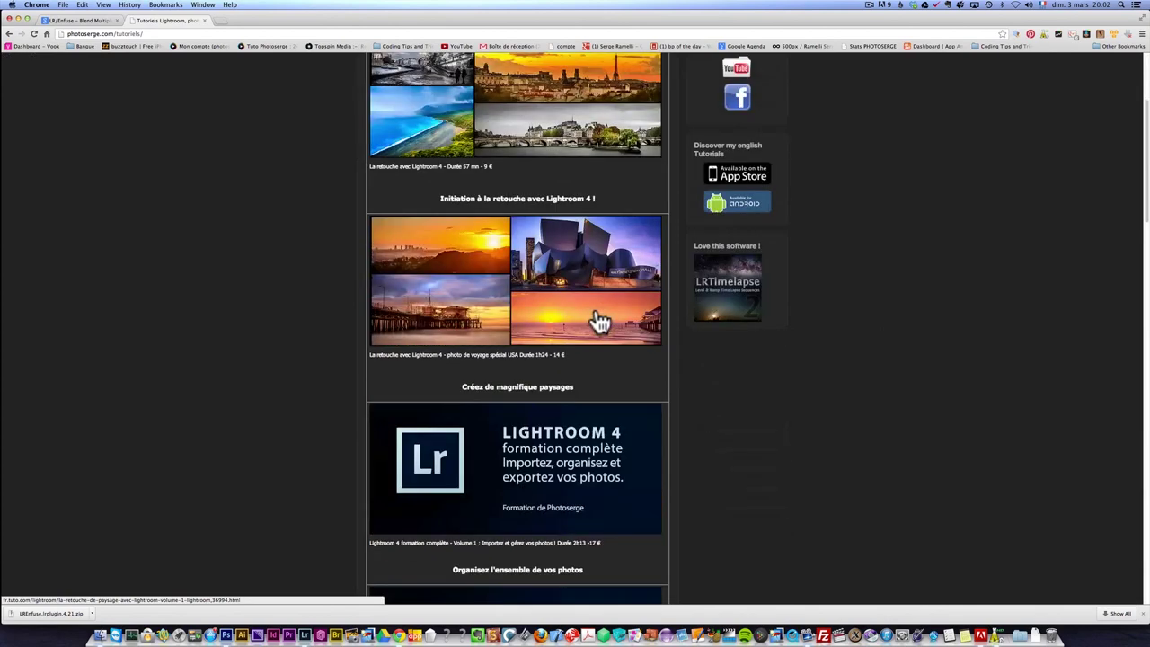
scroll(599, 322, down, 10)
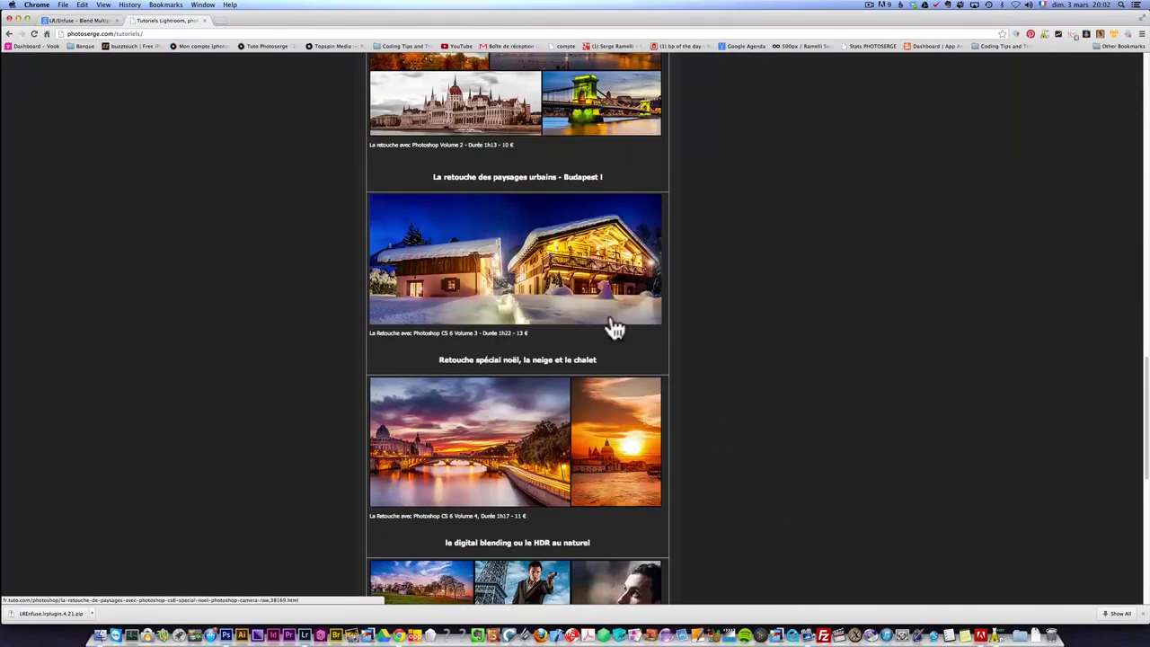
scroll(615, 329, up, 20)
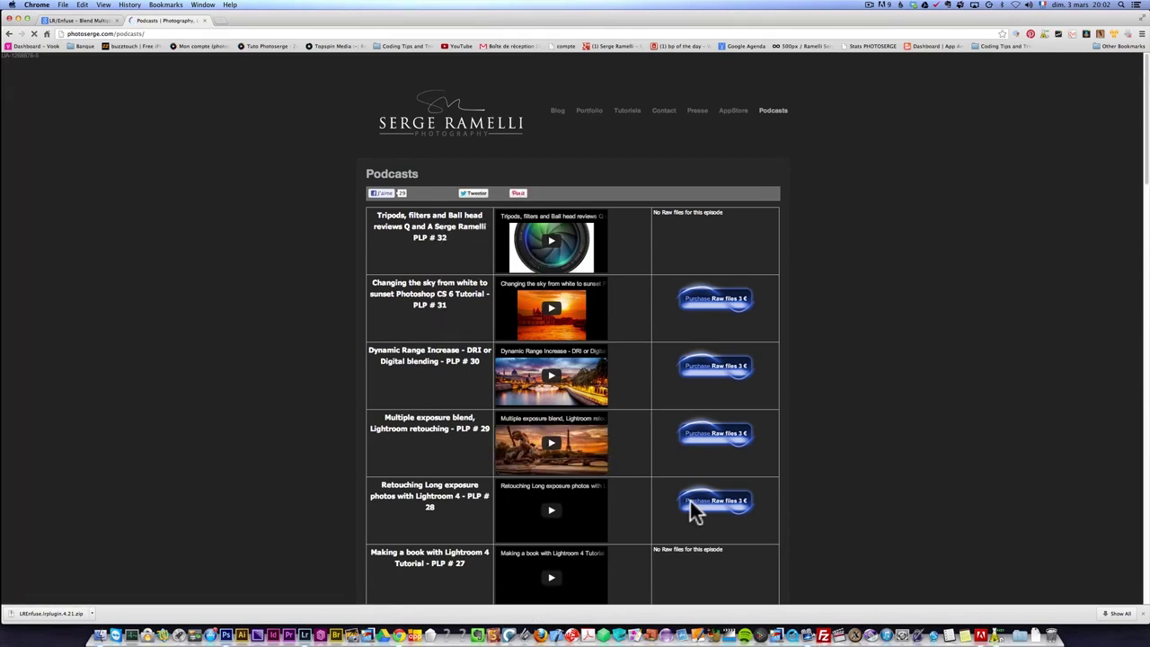
Look through the Podcasts page's episodes and their raw-file purchase options.
scroll(845, 395, down, 5)
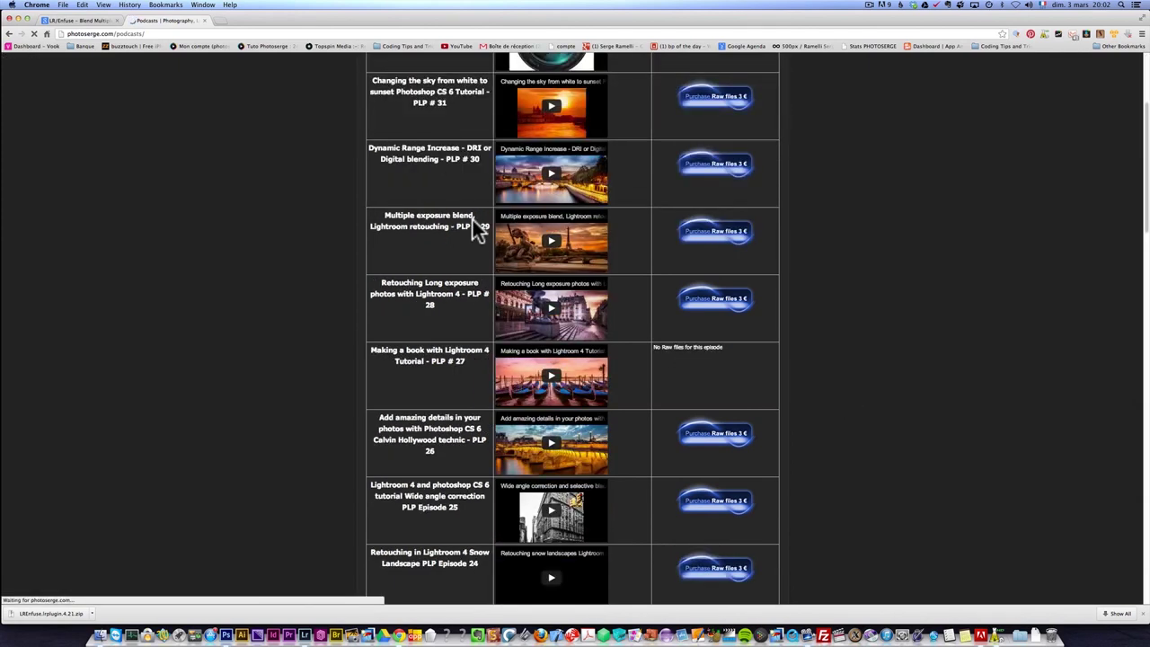
scroll(474, 222, up, 5)
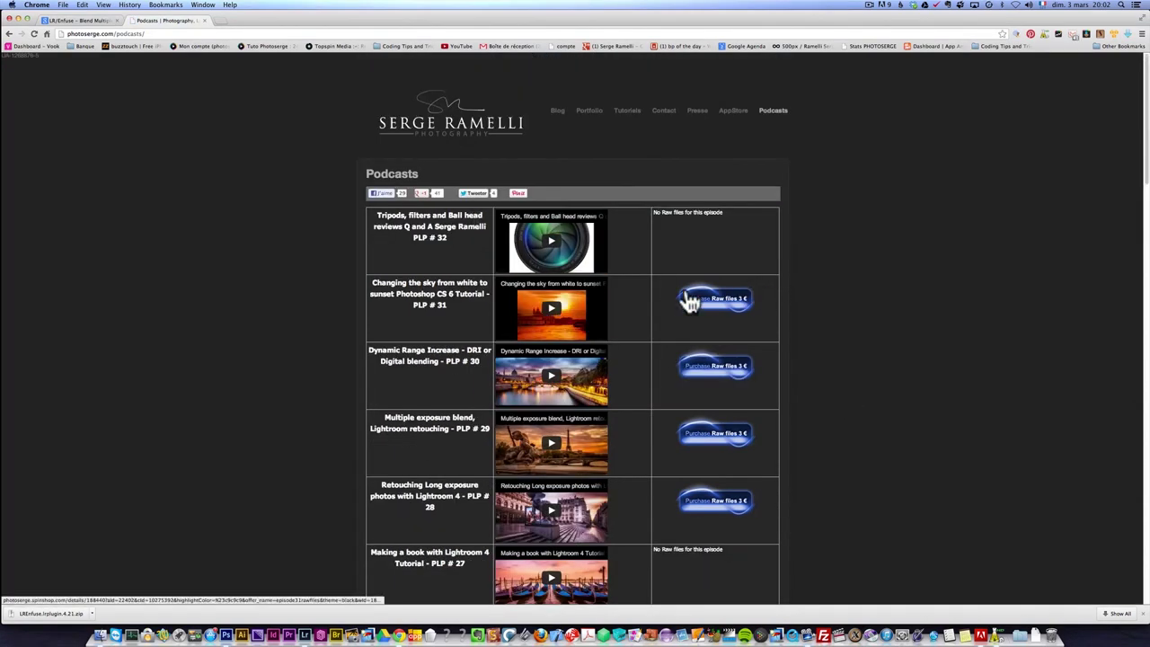
scroll(745, 320, down, 3)
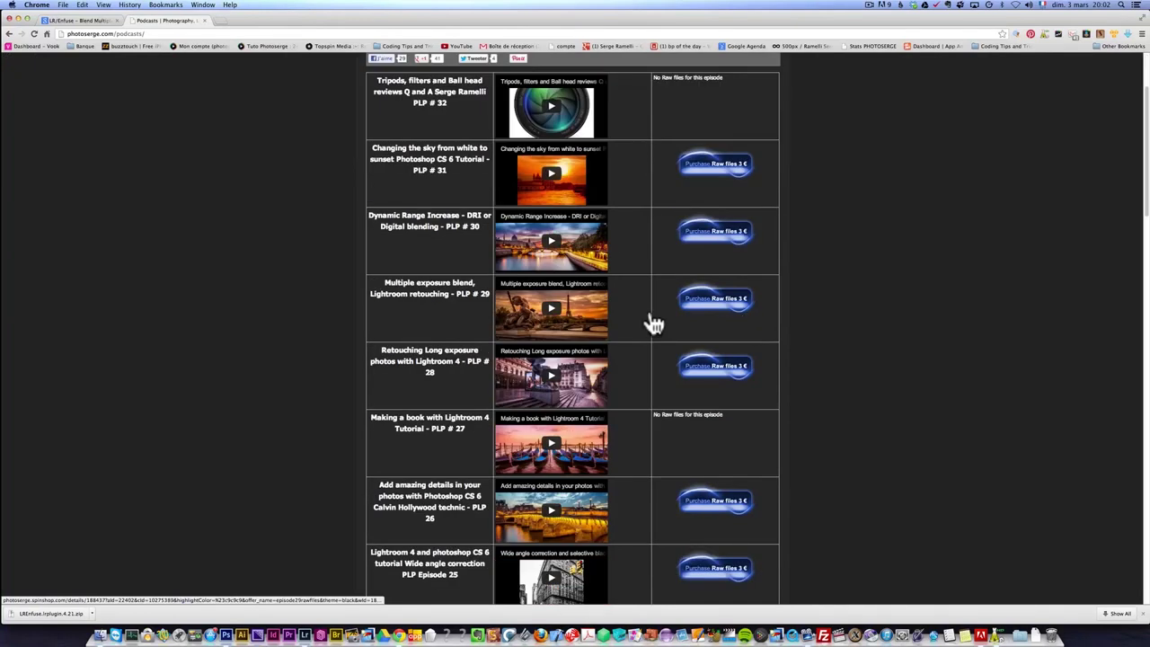
scroll(914, 416, up, 3)
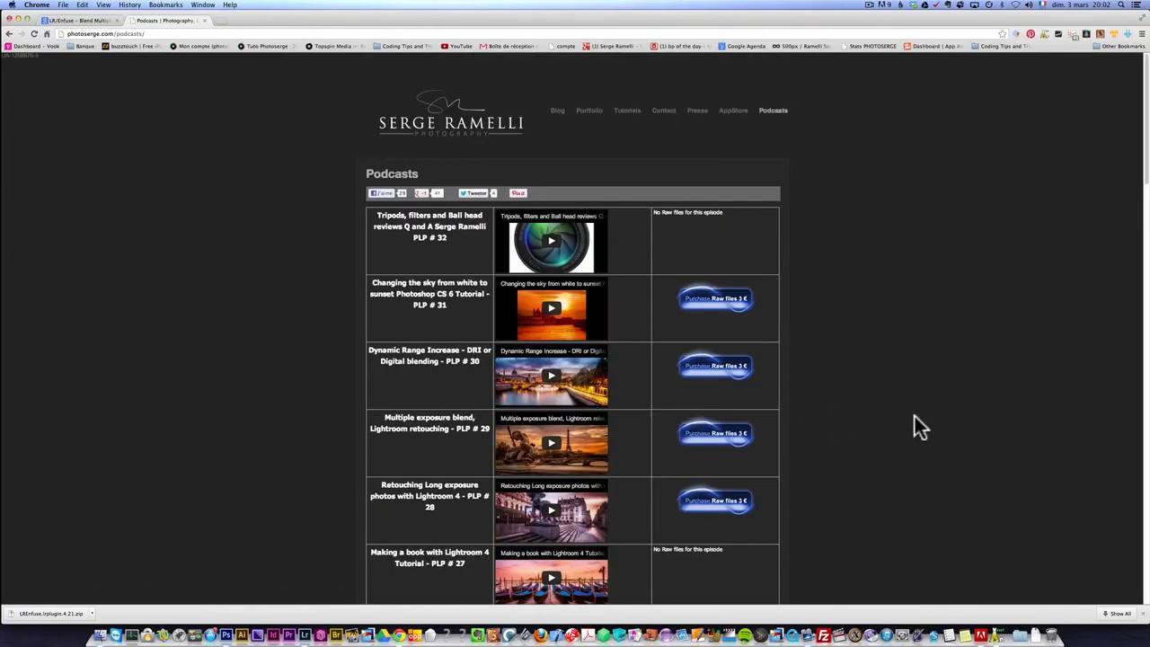